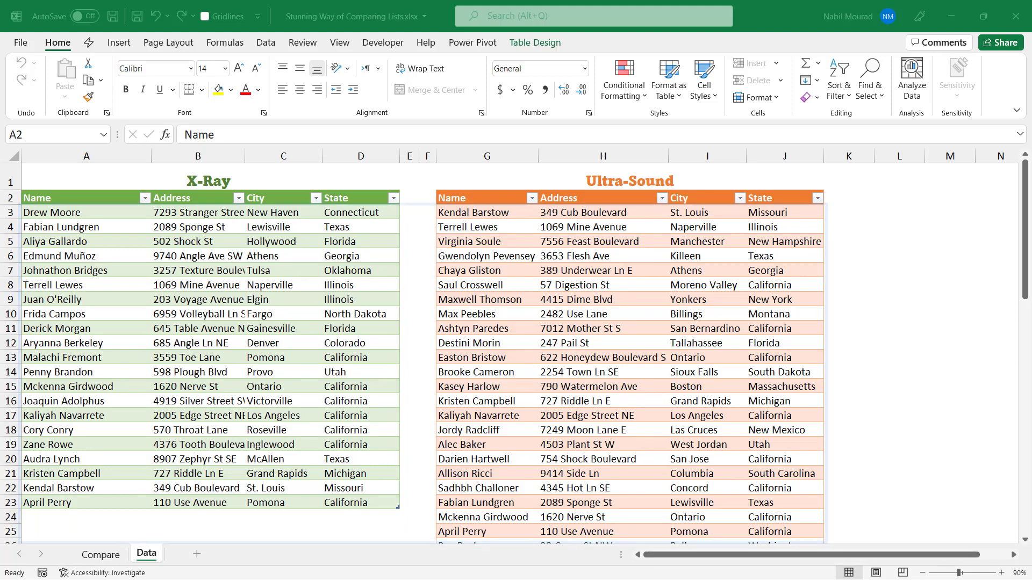
- On the Compare sheet, step through the X-Ray only, both, and Ultra-Sound only patient lists using the scroll control
click(104, 557)
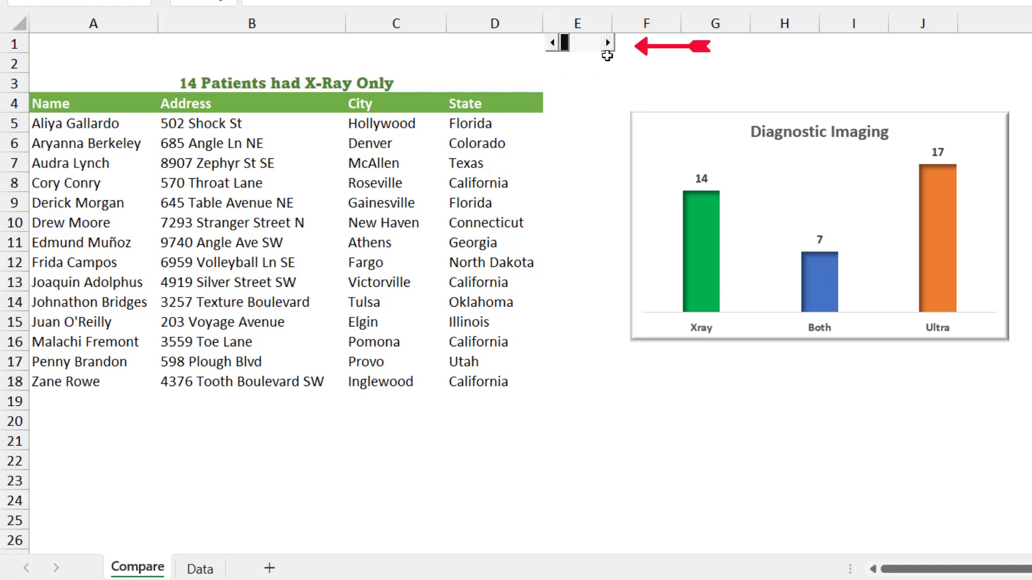
click(610, 43)
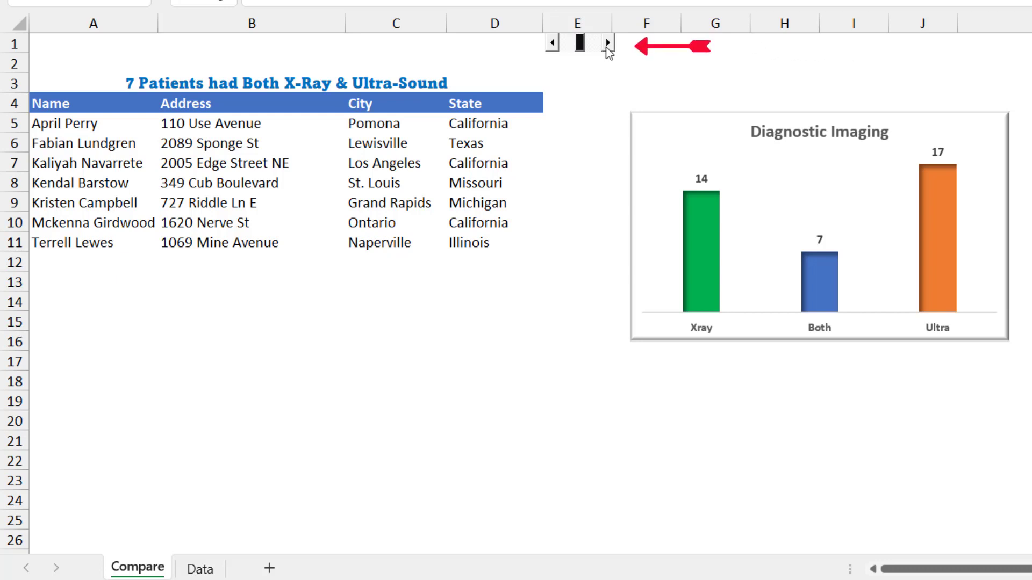
click(607, 43)
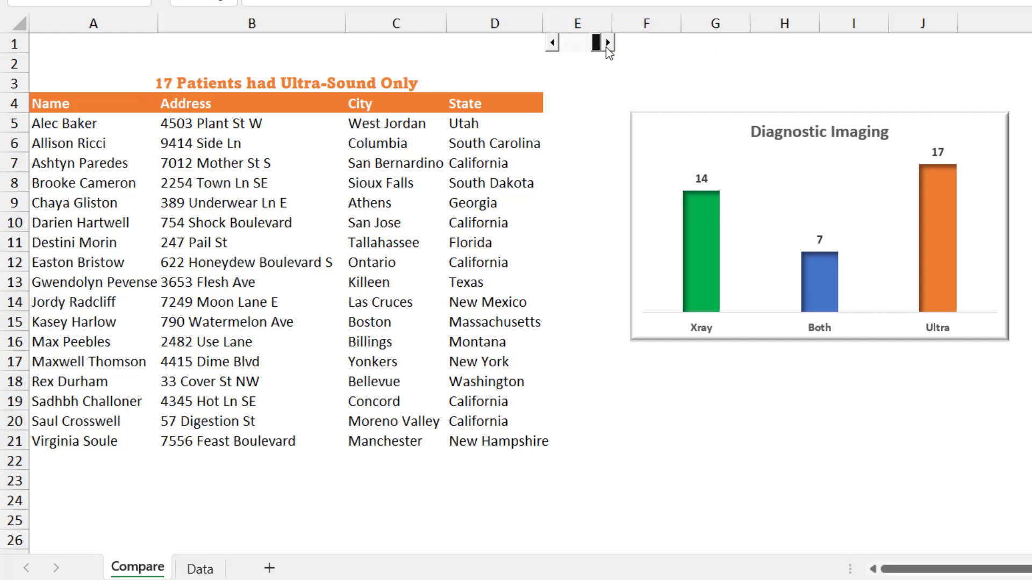
click(553, 43)
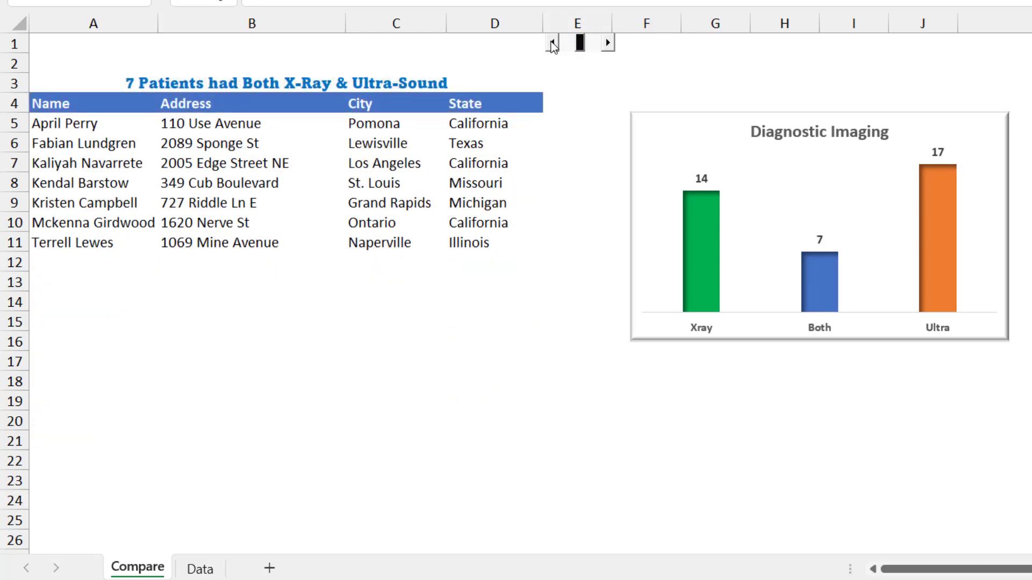
click(553, 43)
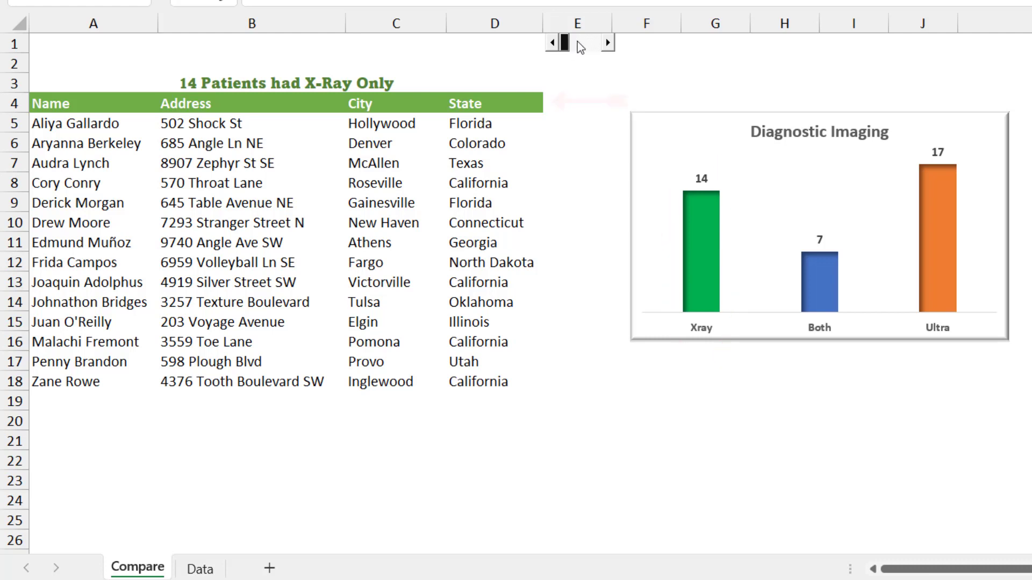
click(608, 45)
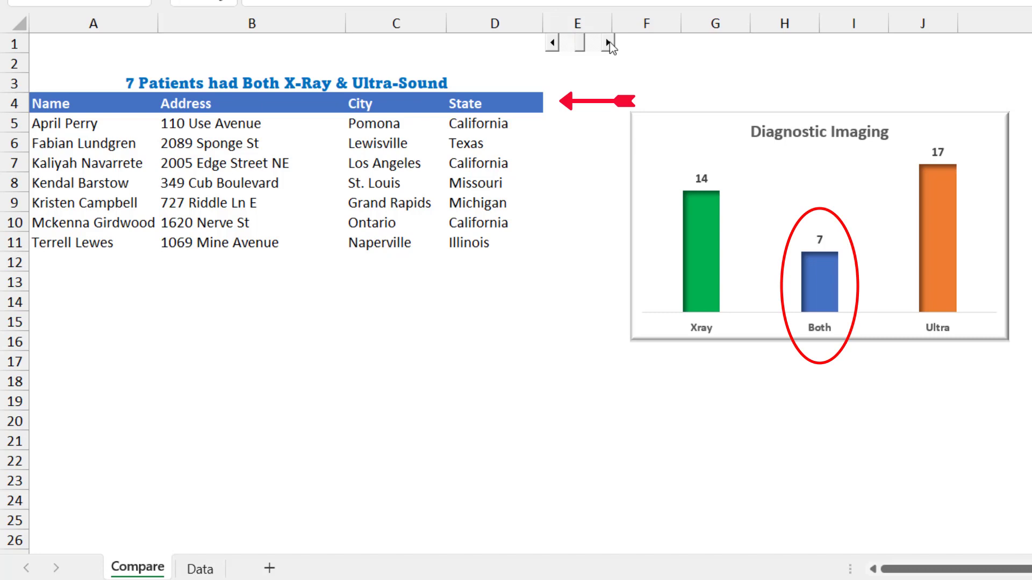
click(608, 43)
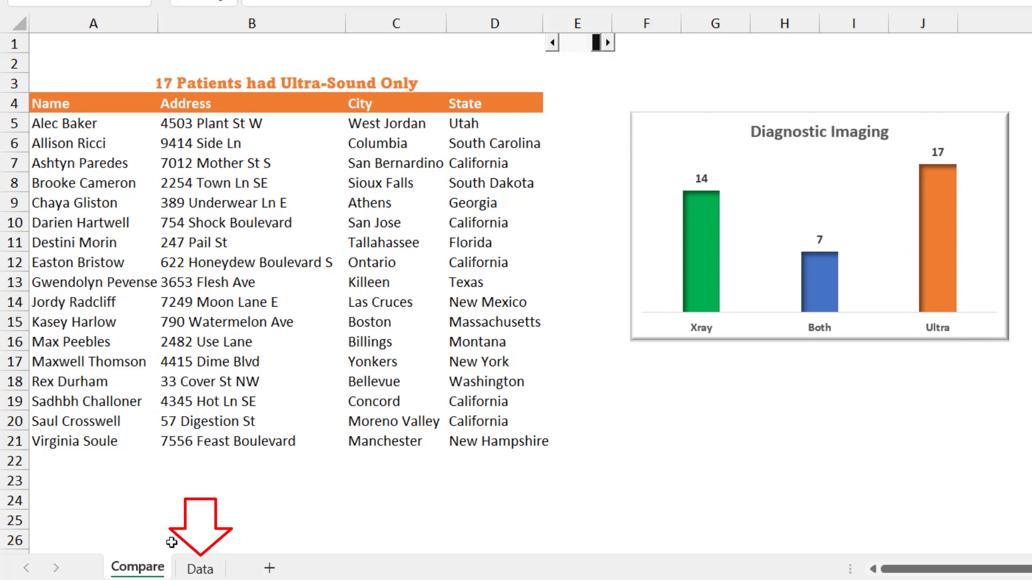
- On the Data sheet, move the extra patient block starting at A40 to A24, directly beneath the X-Ray table
click(200, 570)
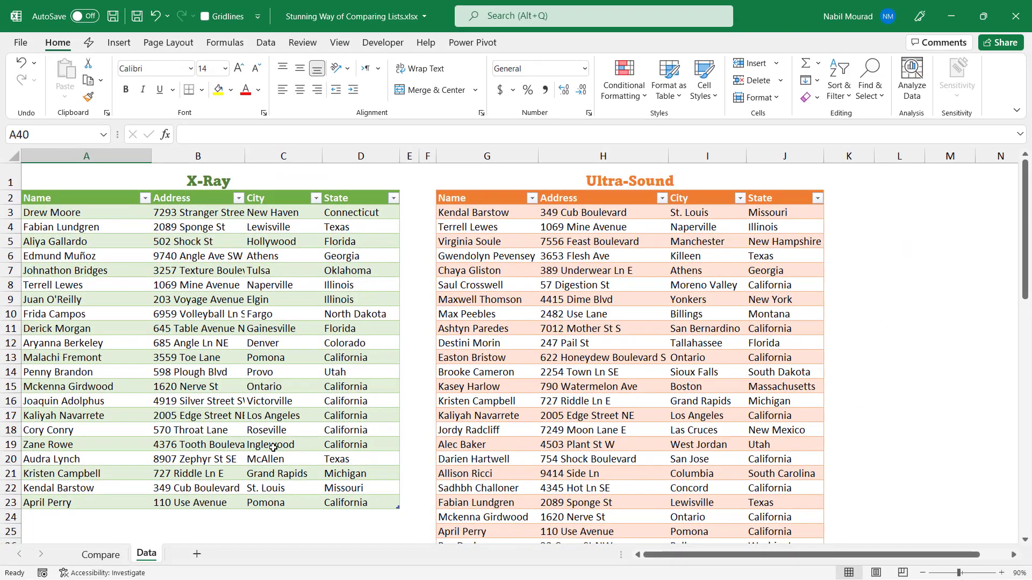
scroll(273, 448, down, 7)
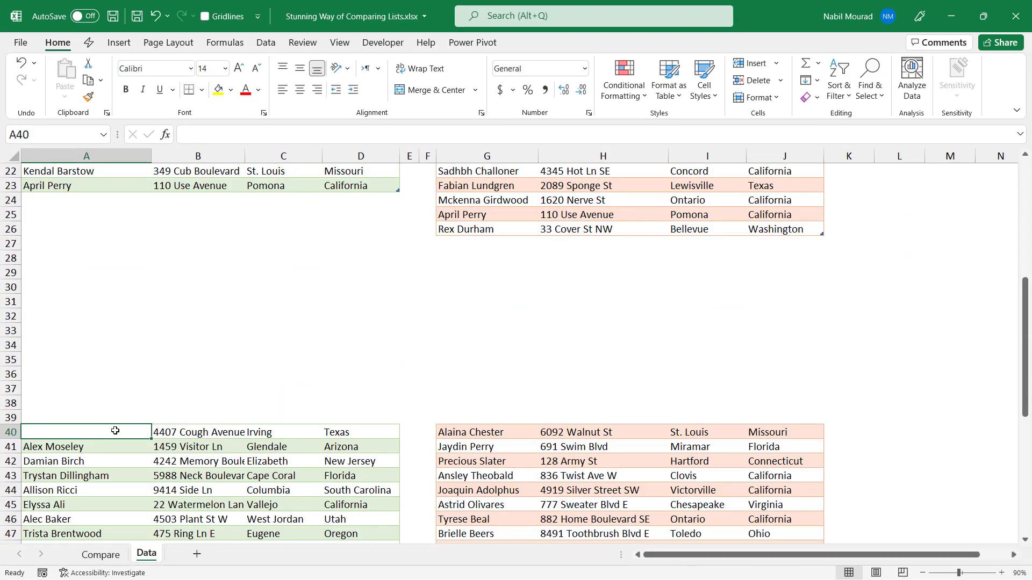
key(ctrl+shift+8)
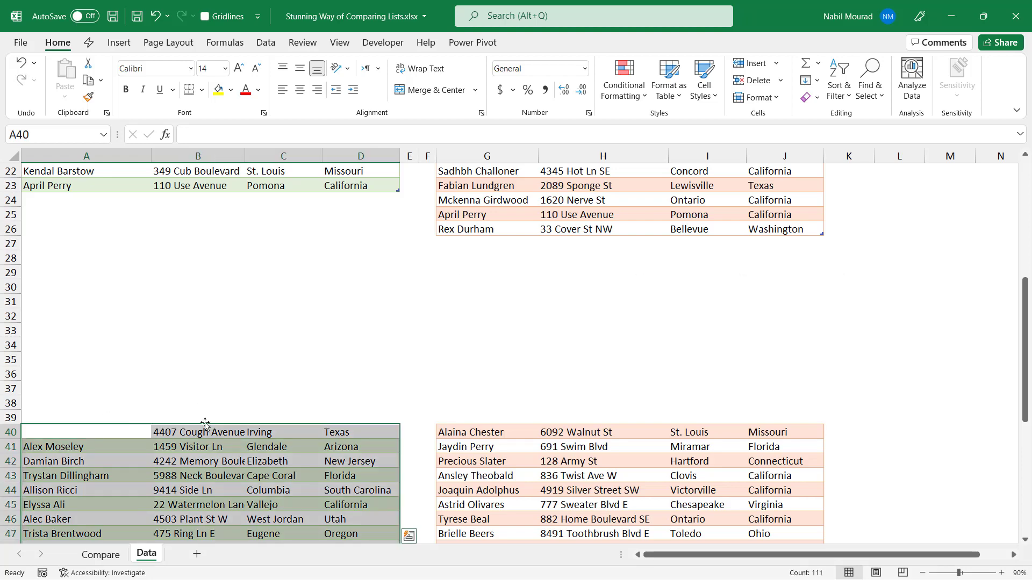
drag(205, 424, 231, 199)
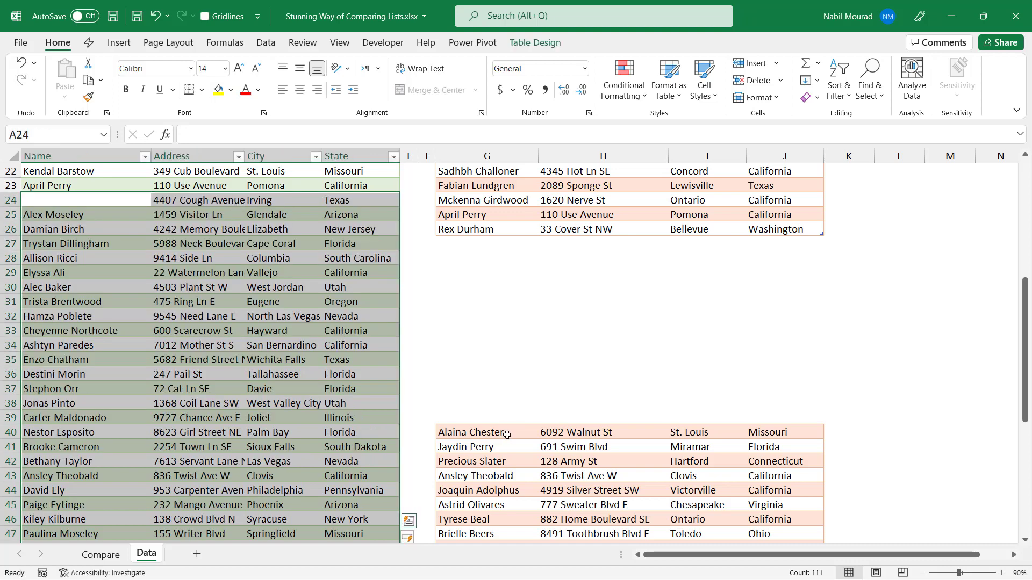
- Move the extra patient block starting at G40 to G27, directly beneath the Ultra-Sound table
click(508, 431)
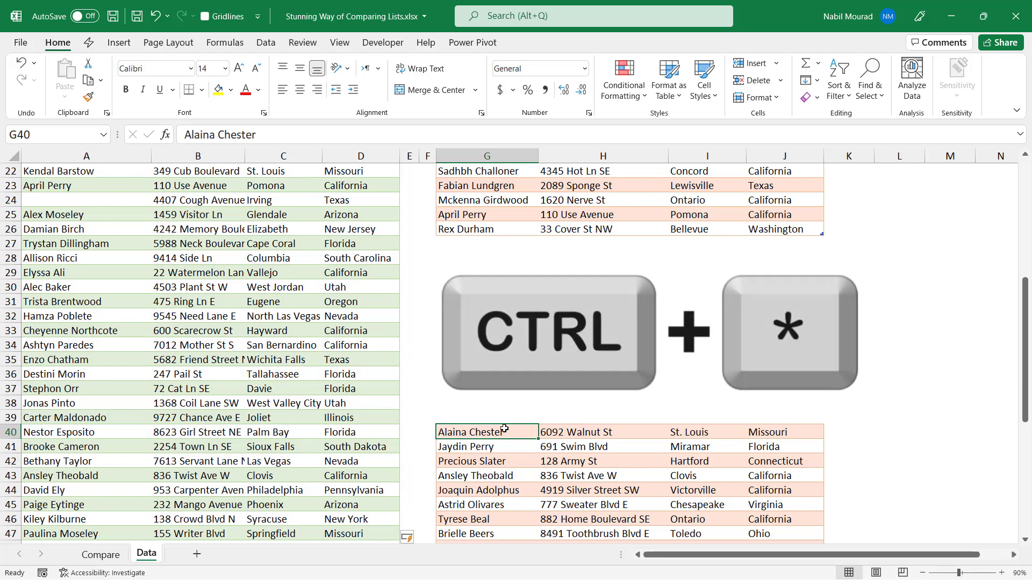
key(ctrl+asterisk)
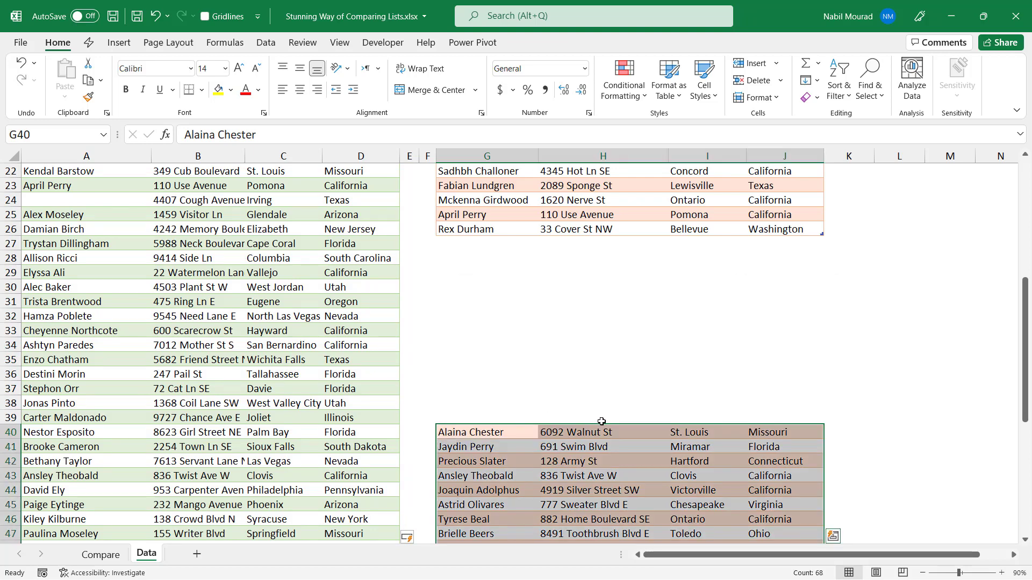
drag(601, 425, 624, 242)
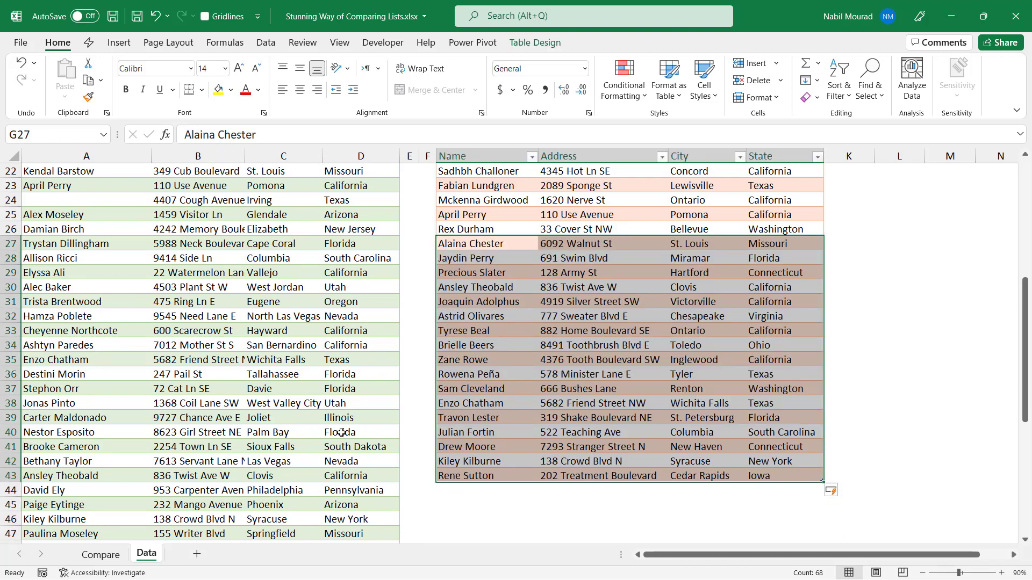
- Review the updated comparison lists on the Compare sheet, stepping back from Ultra-Sound only towards X-Ray only
click(100, 555)
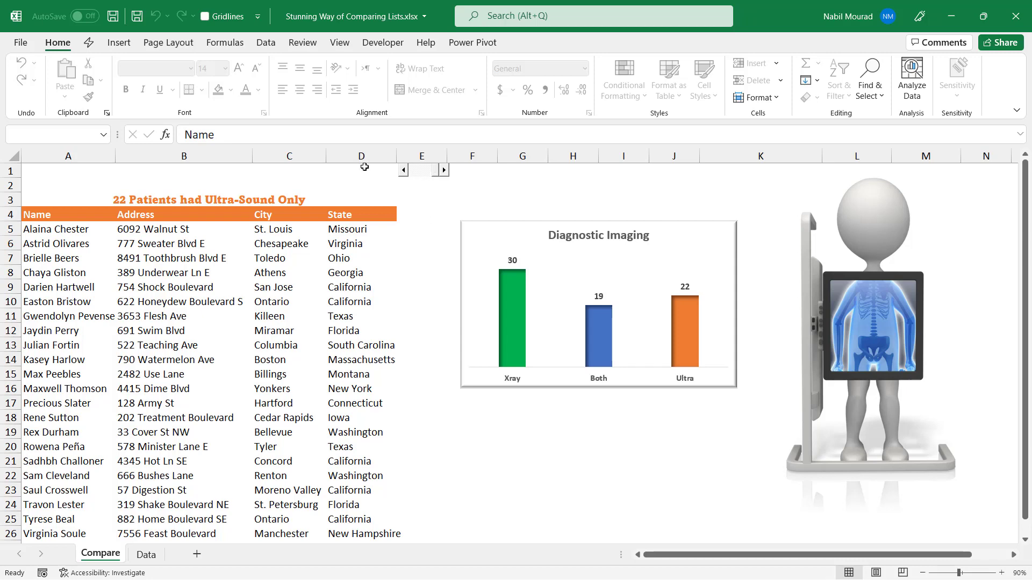
click(404, 171)
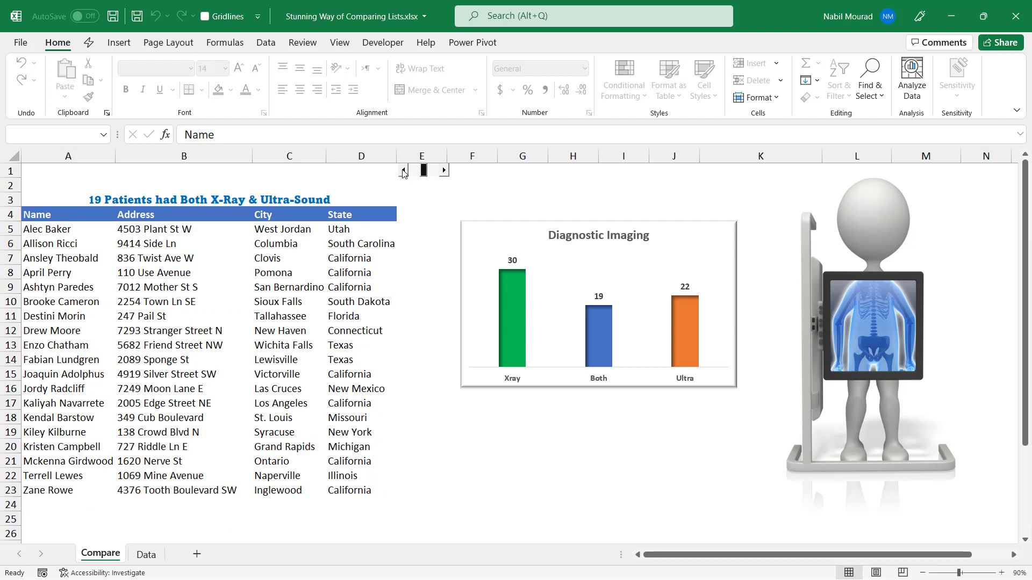
click(404, 171)
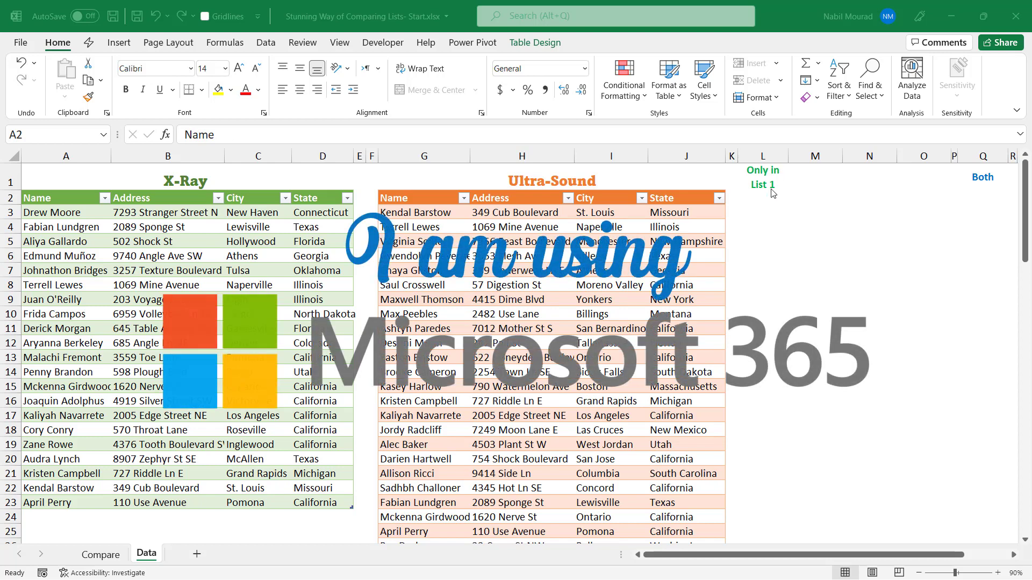
- In cell L3 of the Data sheet in the Start workbook, enter =XMATCH(XRay[Name],UltraSound[Name])
click(765, 207)
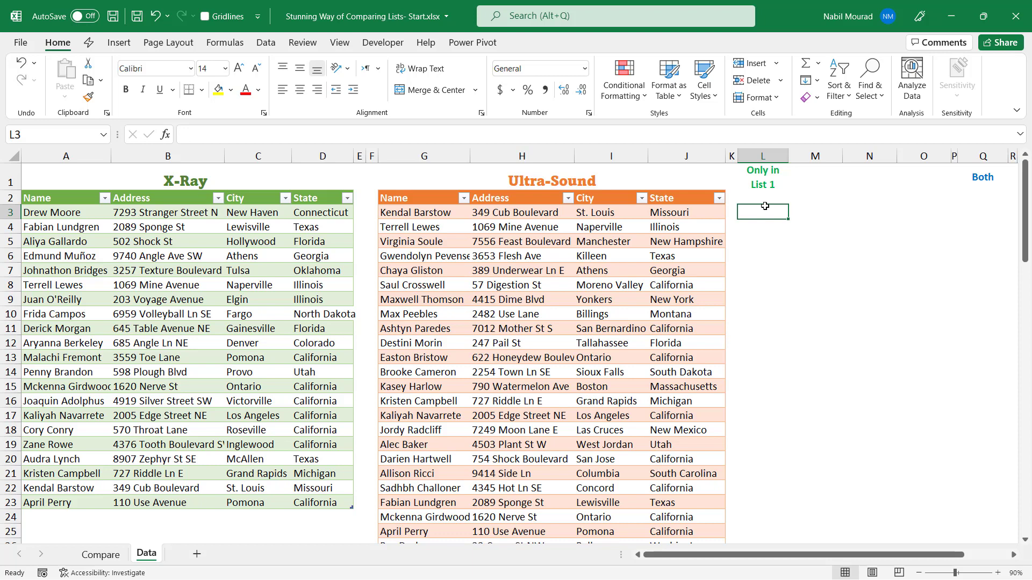
text(=xmat)
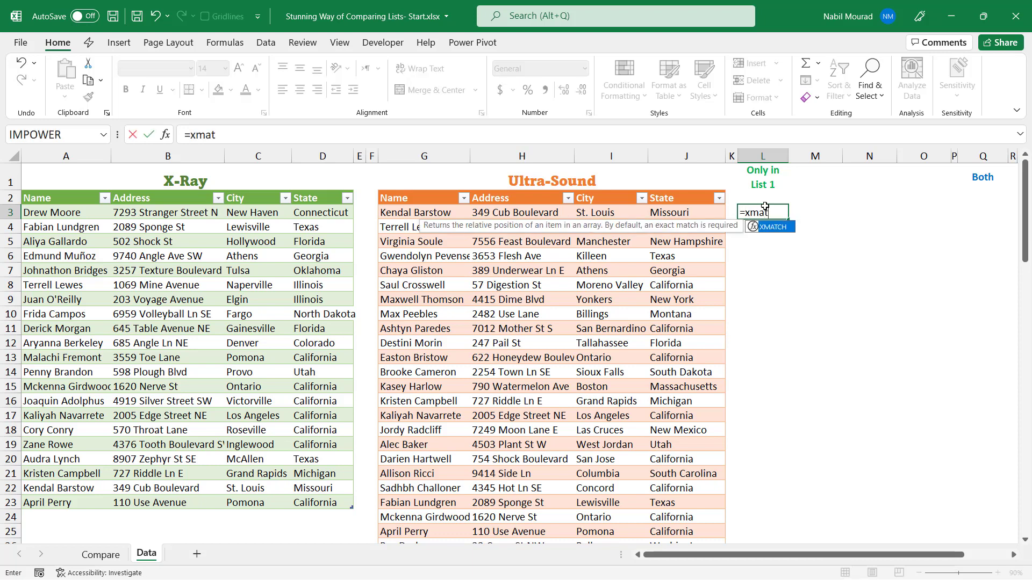
key(Tab)
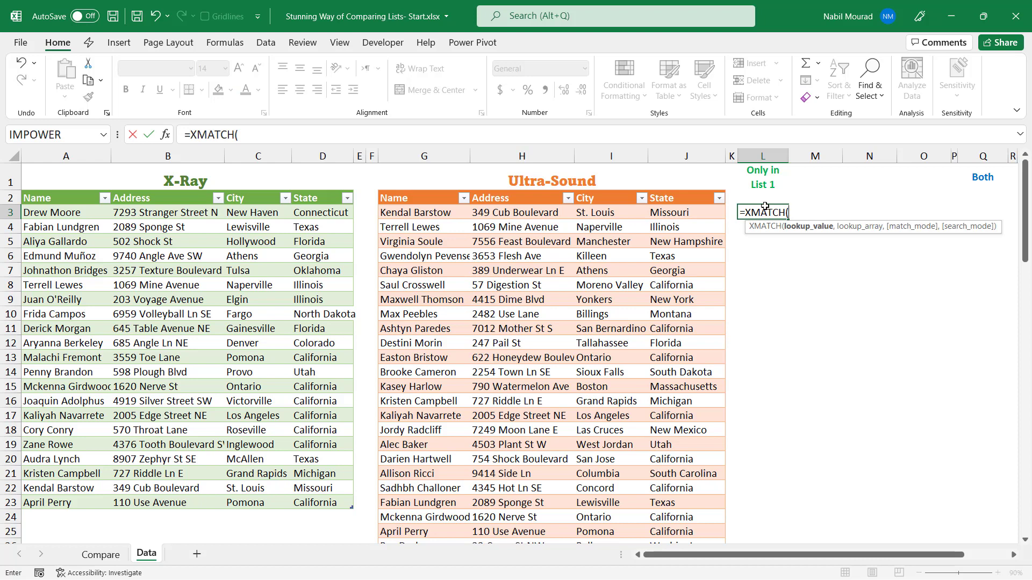
click(59, 192)
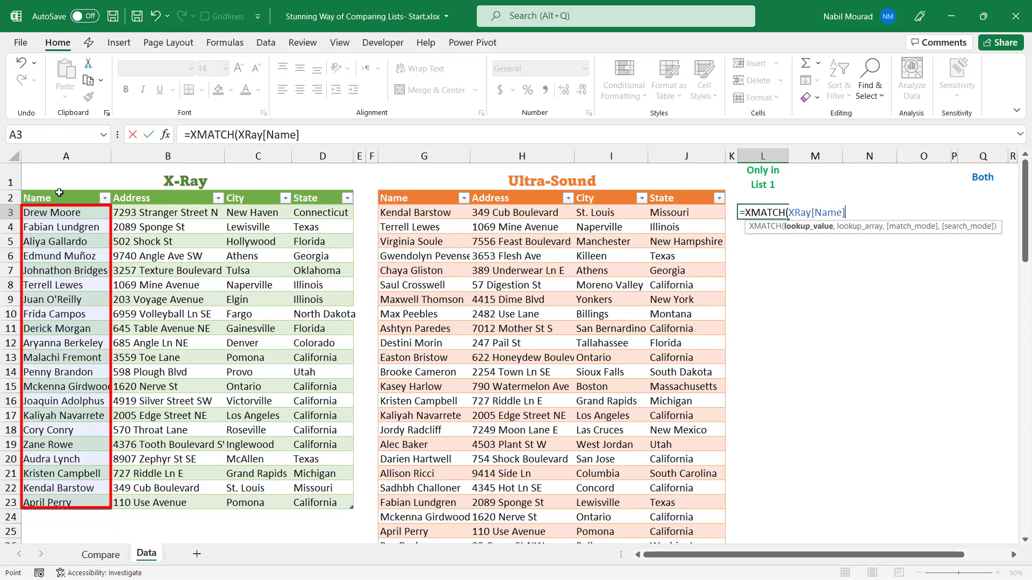
text(,)
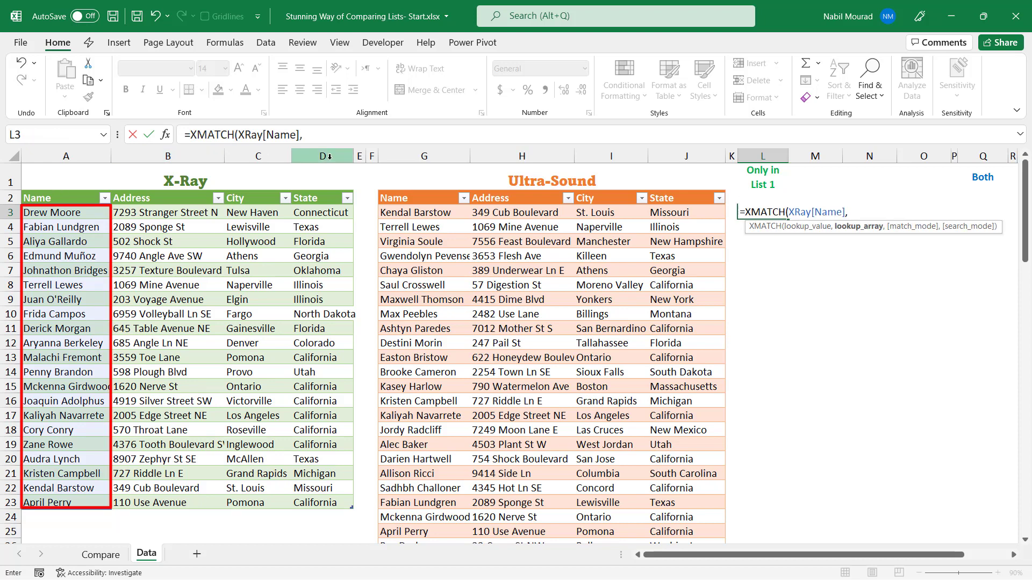
click(418, 190)
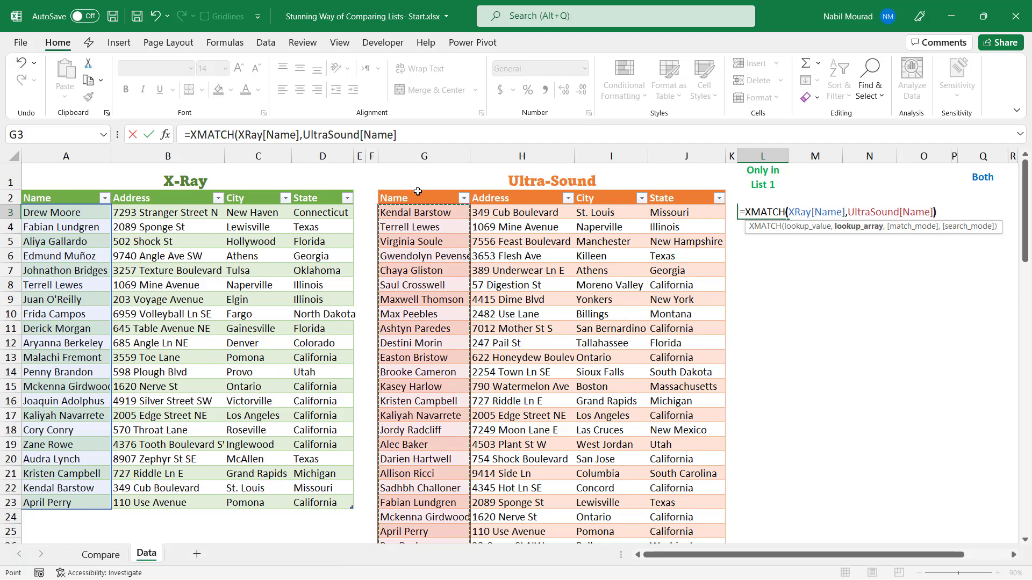
text())
key(Return)
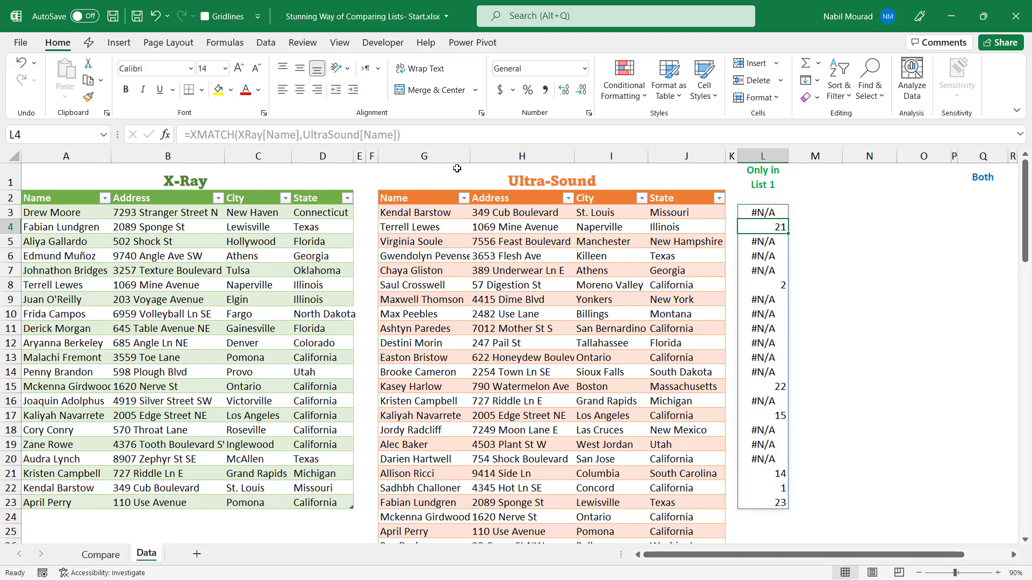
- Wrap the formula in L3 in ISNA so it reads =ISNA(XMATCH(XRay[Name],UltraSound[Name]))
click(761, 214)
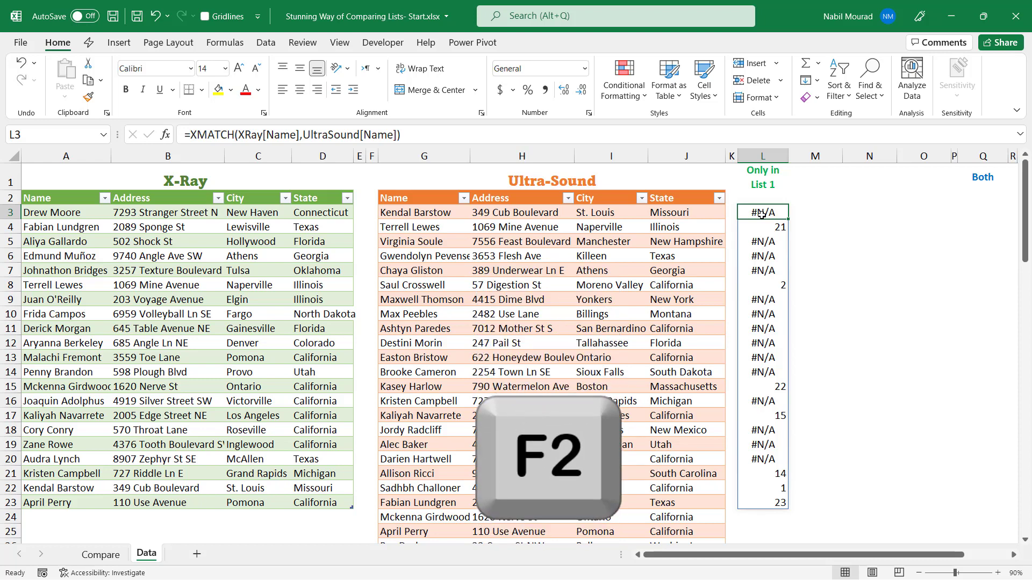
key(F2)
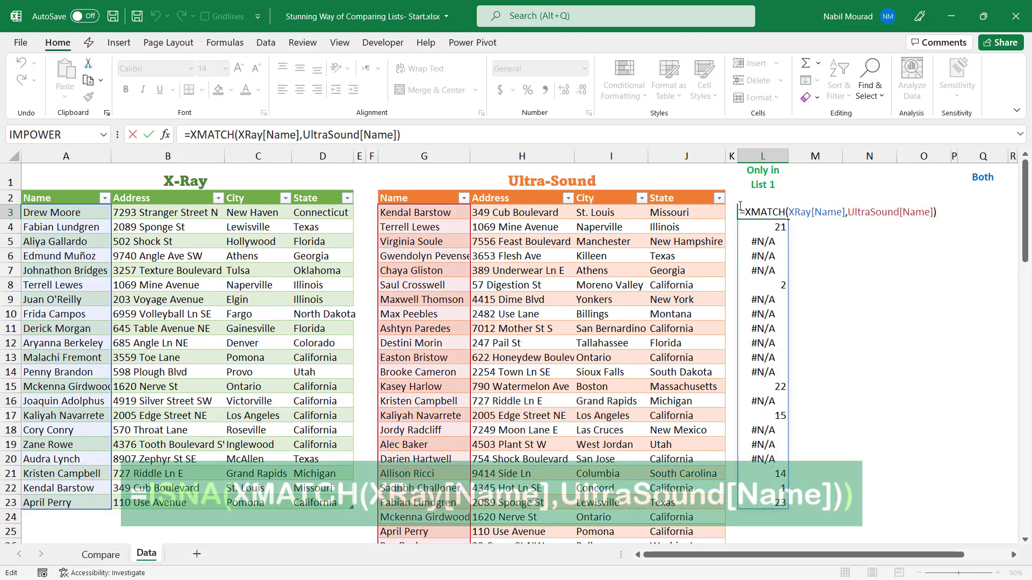
click(746, 213)
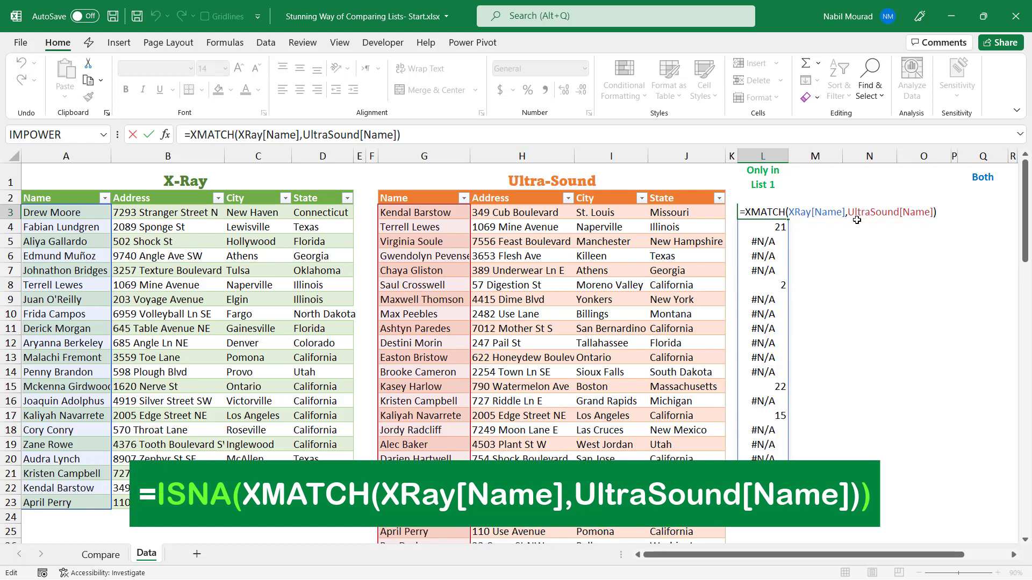
text(ISNA()
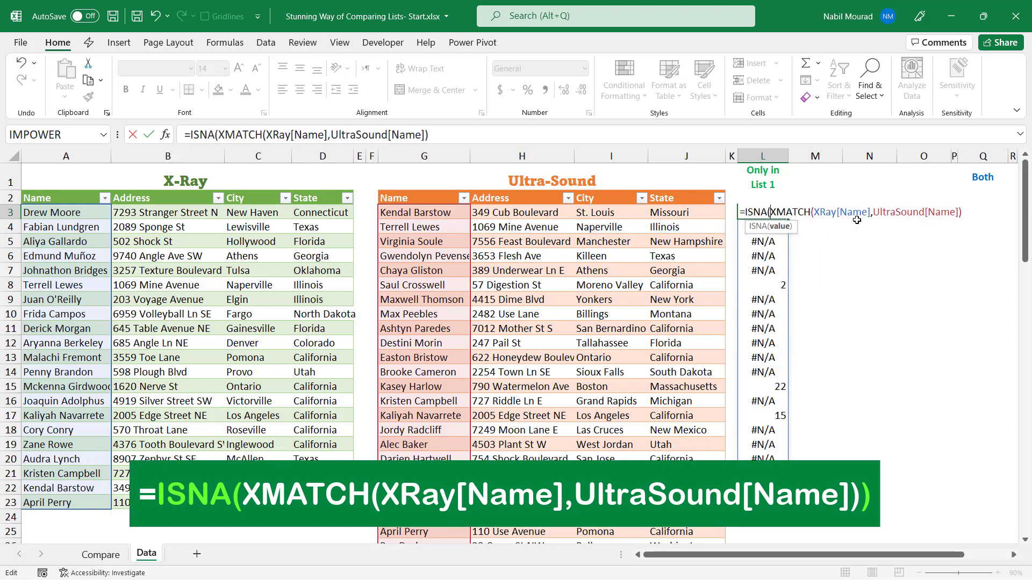
click(965, 211)
text())
key(Return)
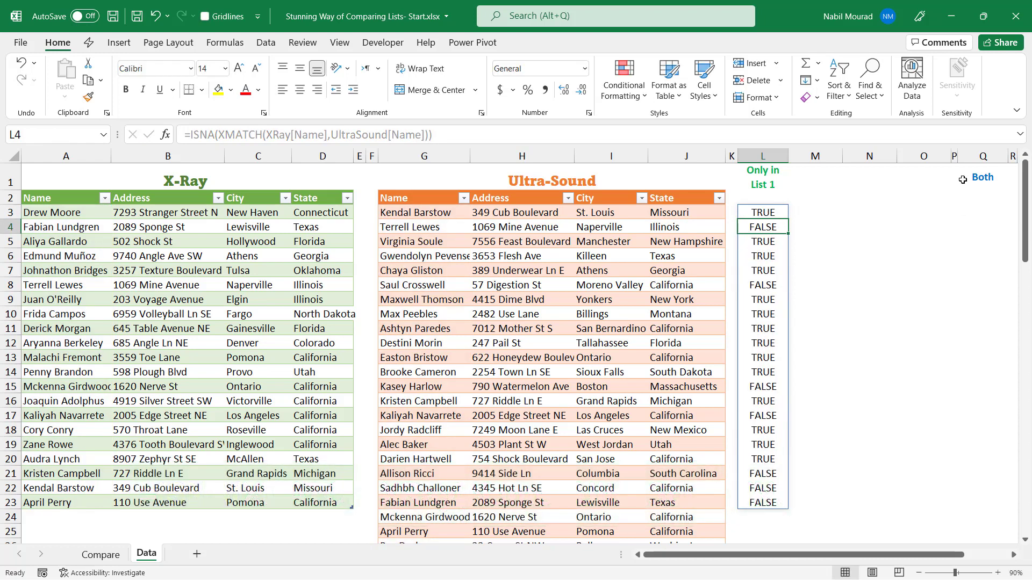
- Wrap the L3 formula in FILTER with the XRay table as array: =FILTER(XRay,ISNA(XMATCH(XRay[Name],UltraSound[Name])))
click(768, 211)
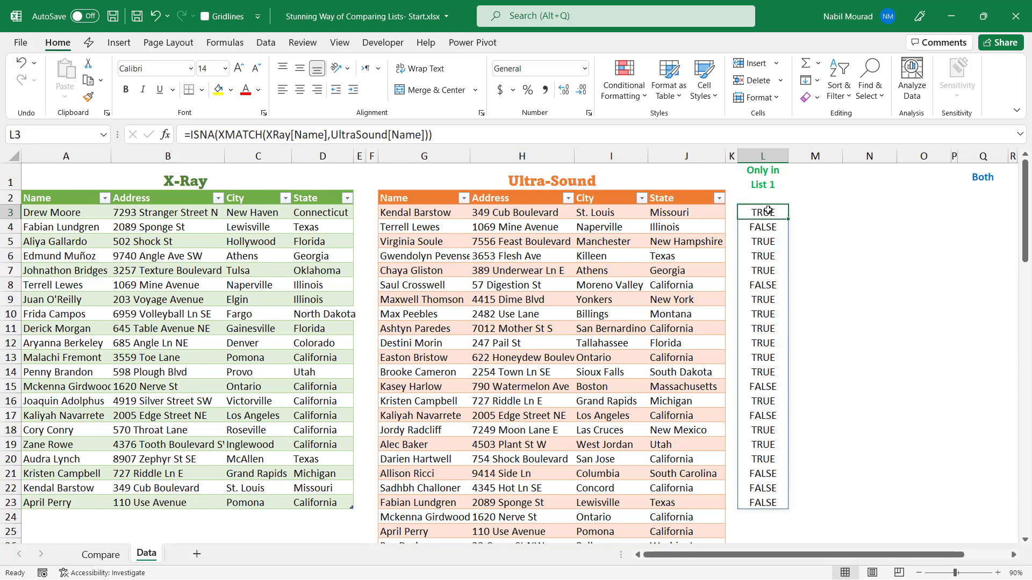
key(F2)
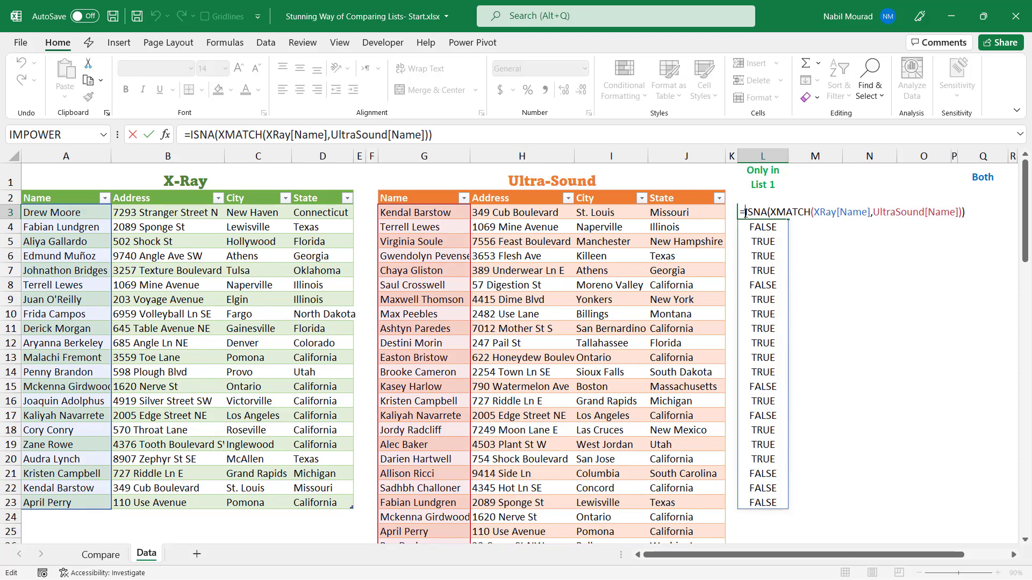
text(Filter)
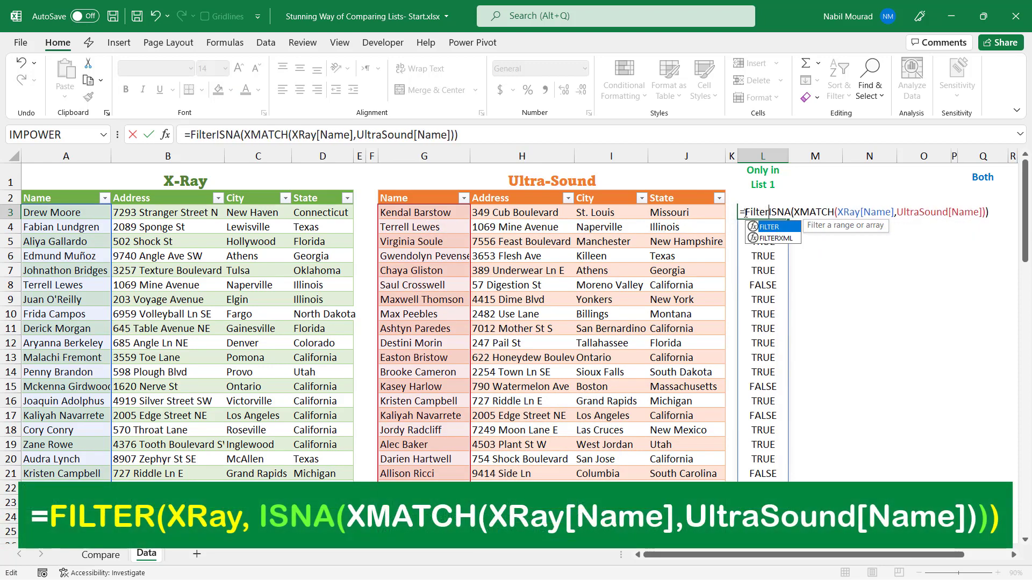
key(Tab)
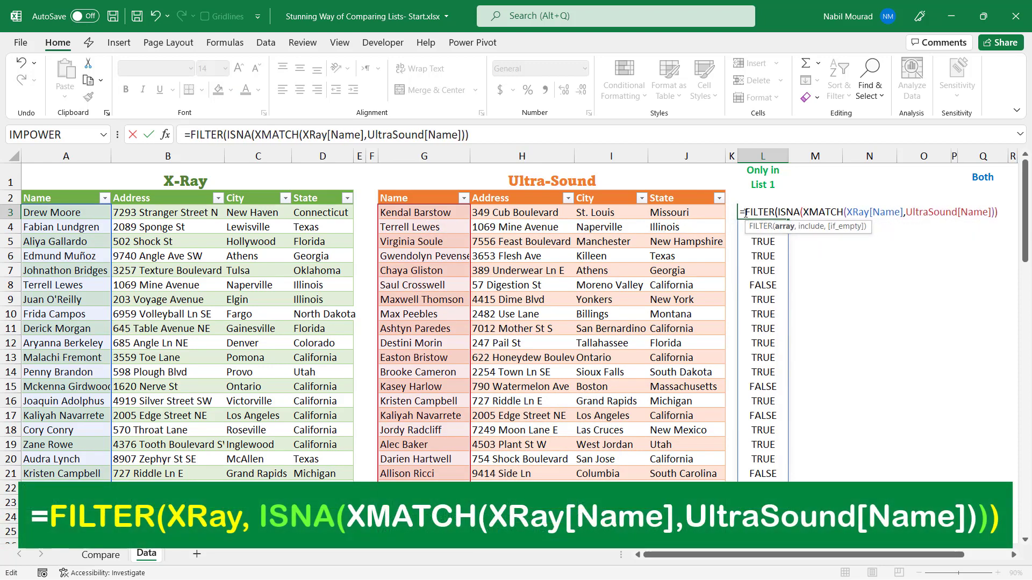
click(22, 191)
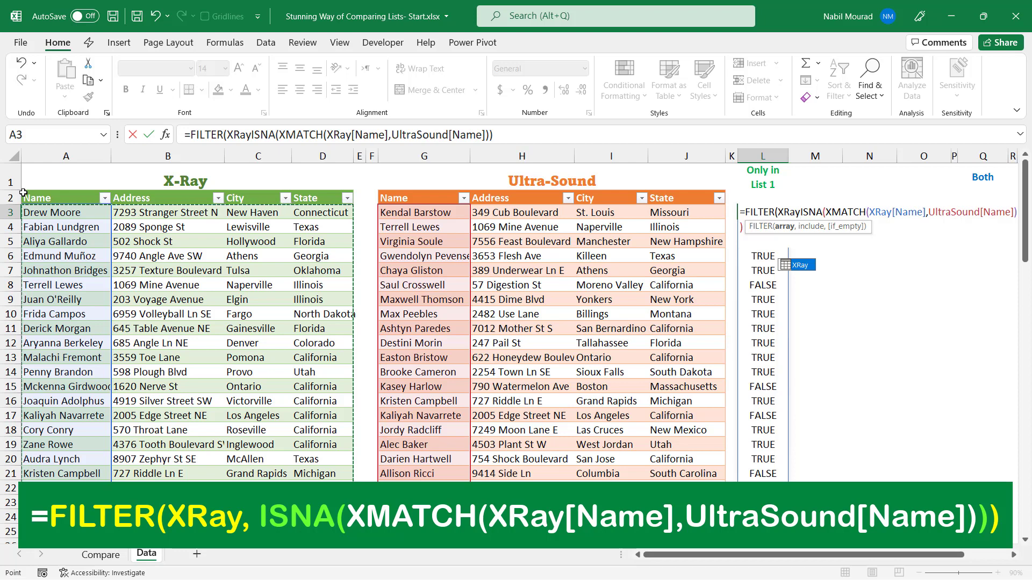
text(,)
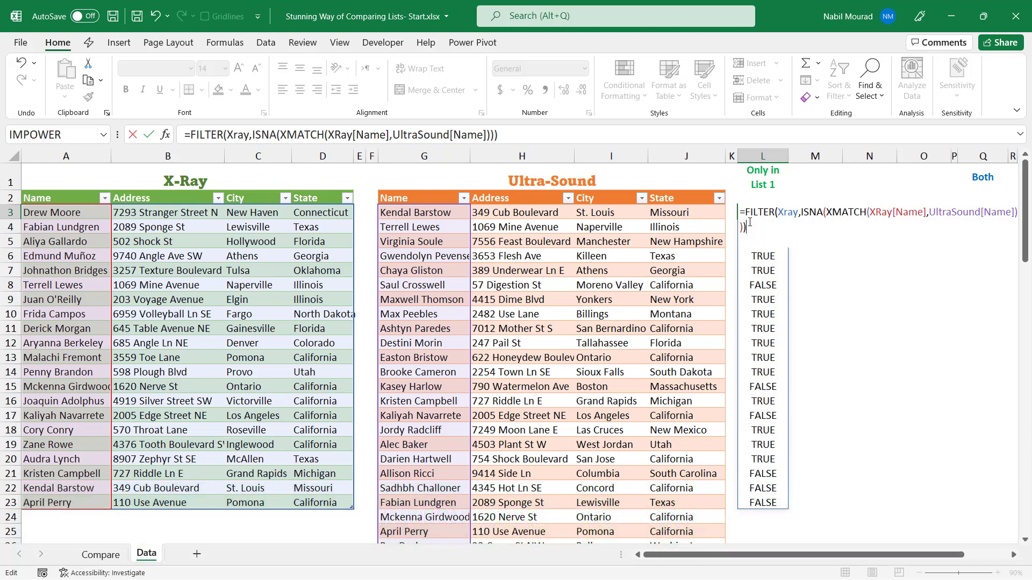
key(Return)
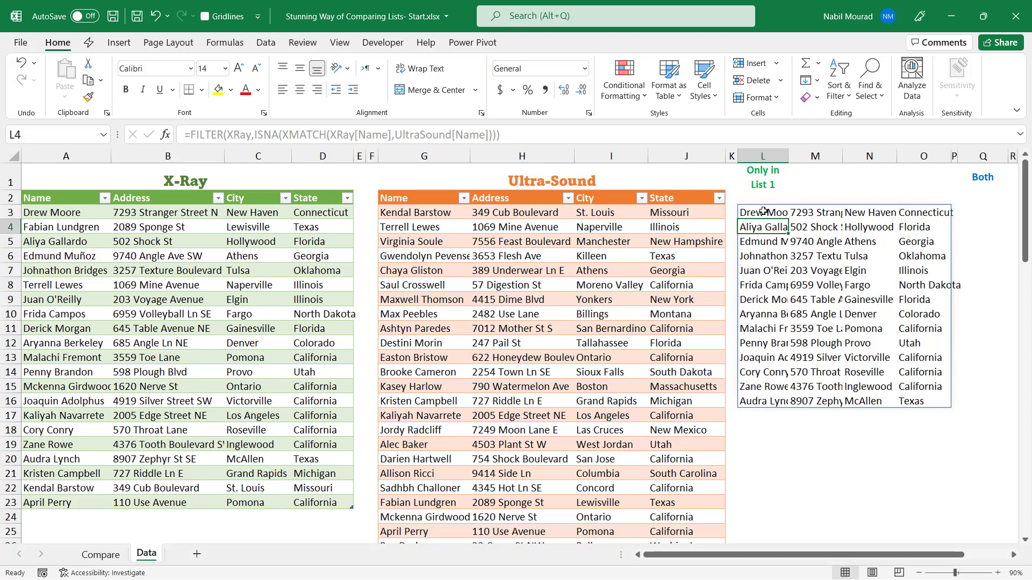
- Wrap the L3 formula in SORT so it reads =SORT(FILTER(XRay,ISNA(XMATCH(XRay[Name],UltraSound[Name]))))
click(763, 212)
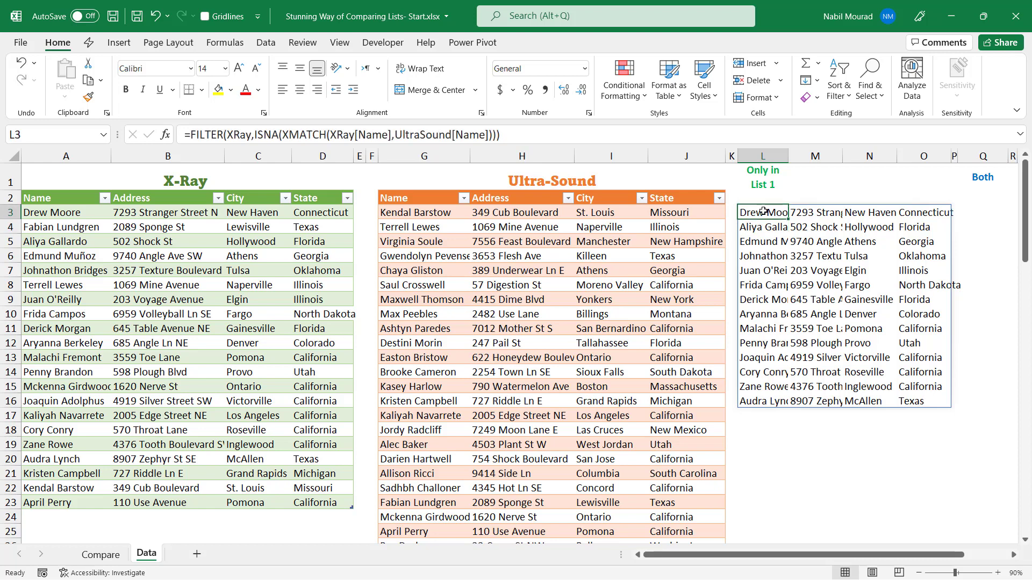
key(F2)
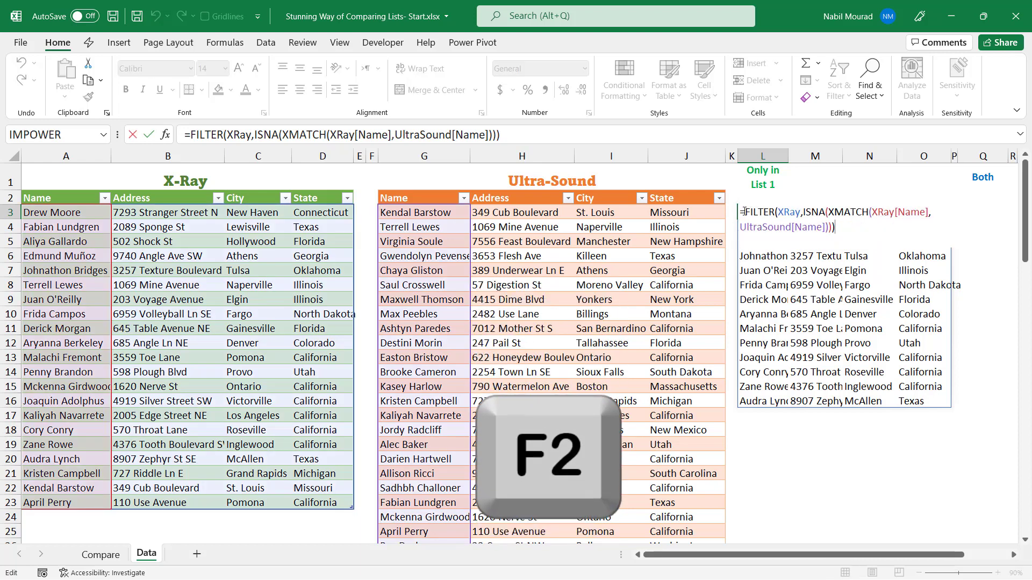
text(Sort)
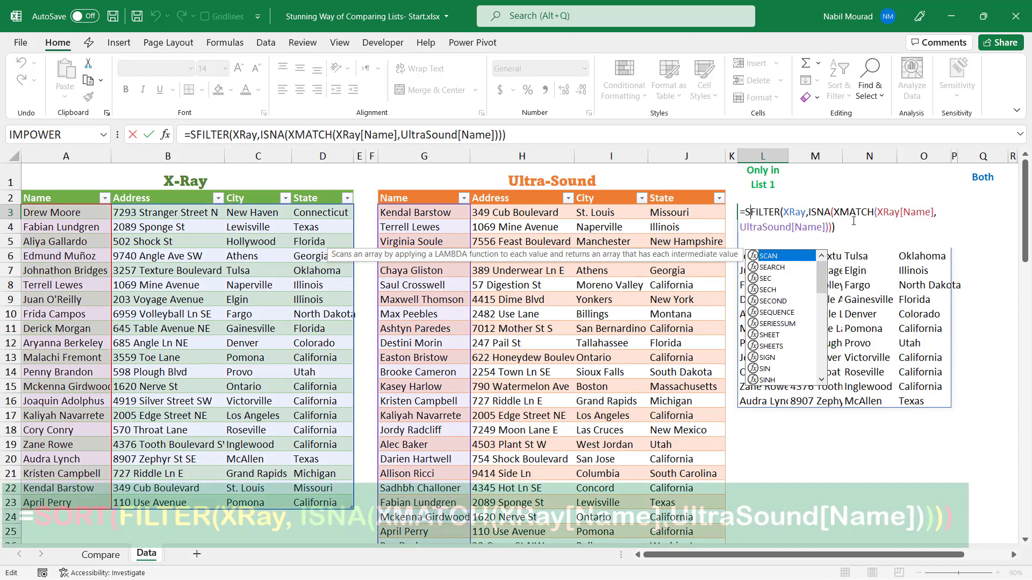
key(Tab)
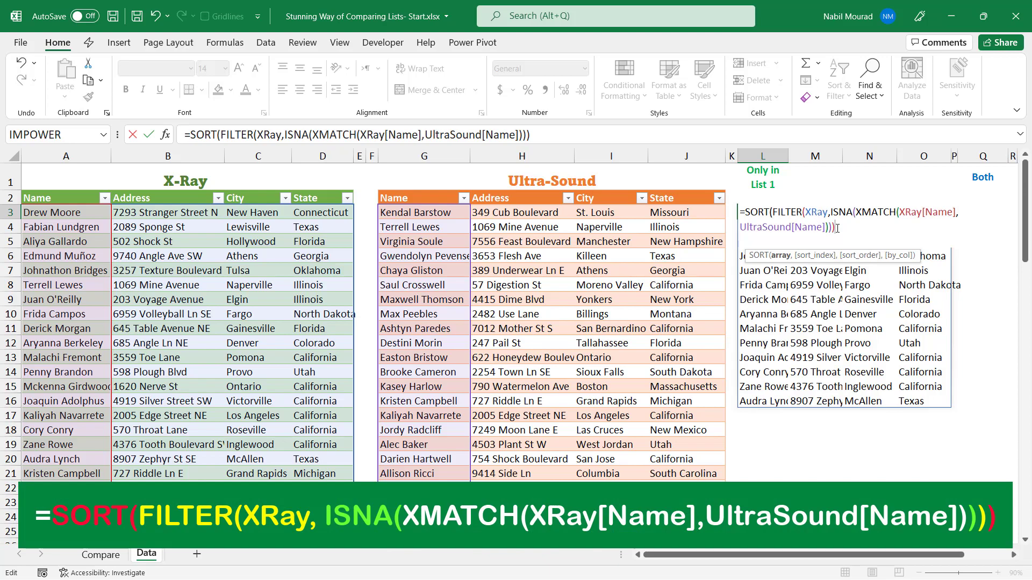
text())
key(Return)
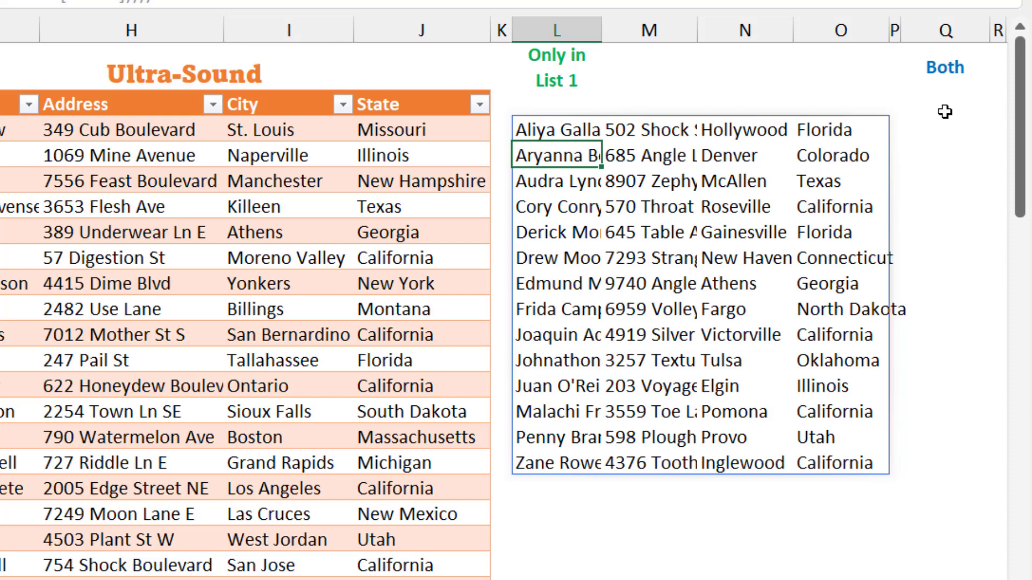
- Copy the L3 formula text without its equals sign to the Office Clipboard, leaving the formula in L3 intact
click(555, 129)
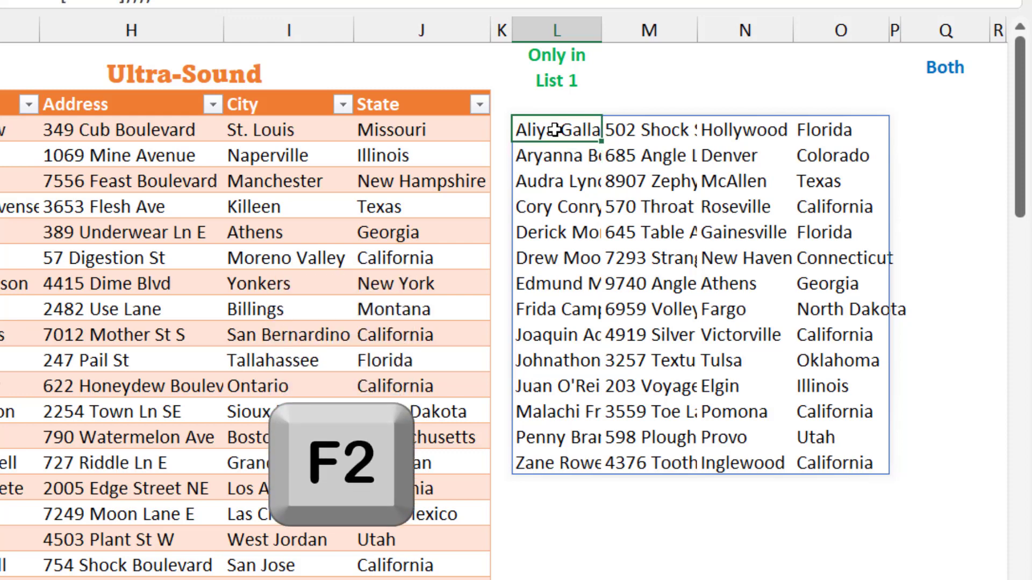
key(F2)
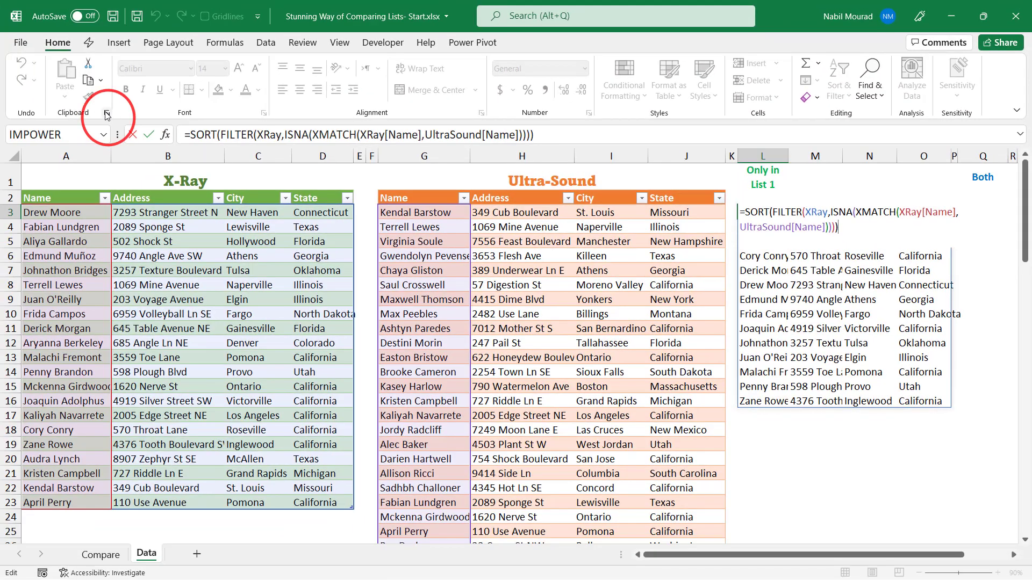
click(107, 113)
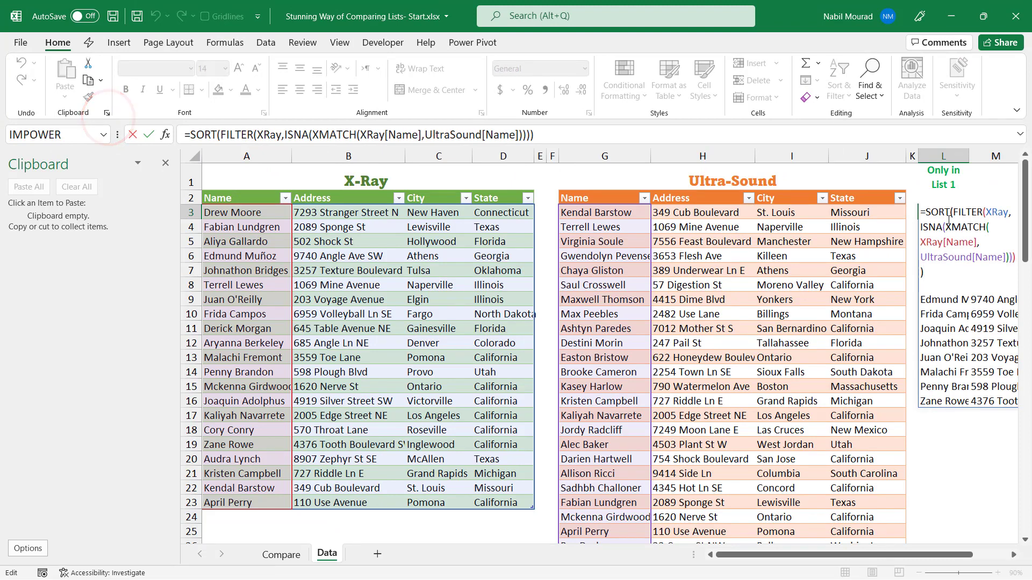
scroll(582, 207, right, 3)
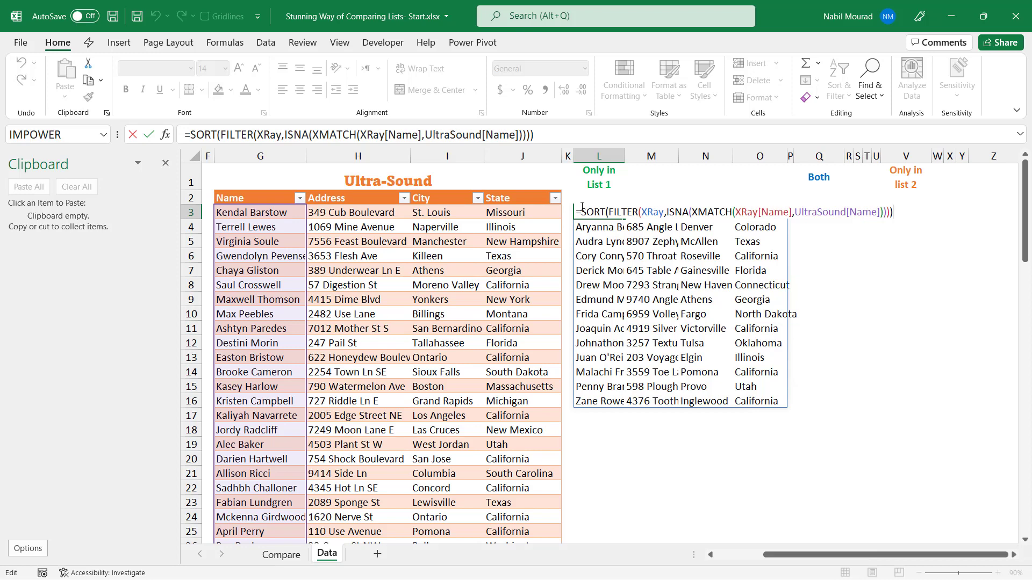
drag(582, 207, 877, 217)
key(ctrl+c)
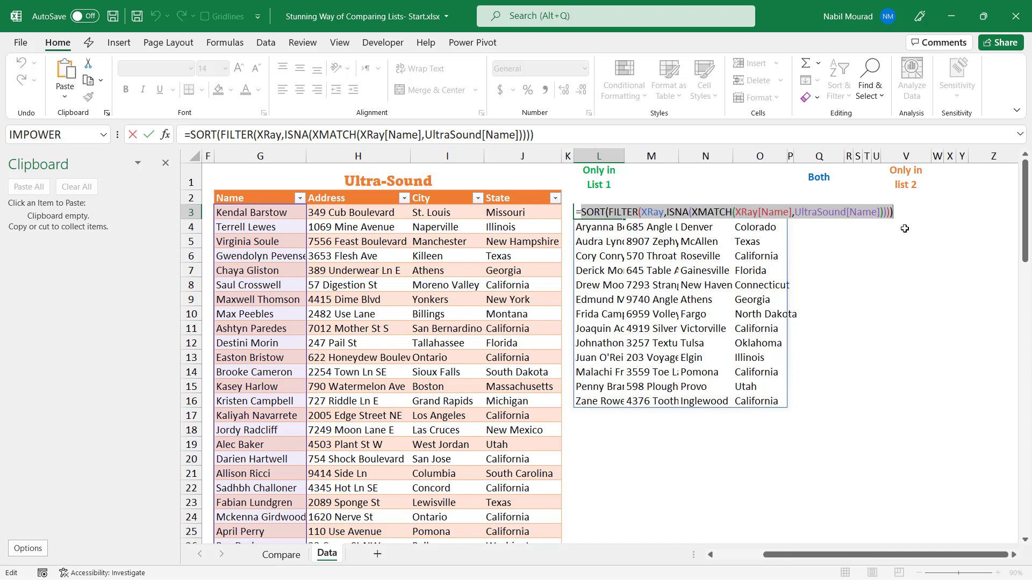
click(88, 80)
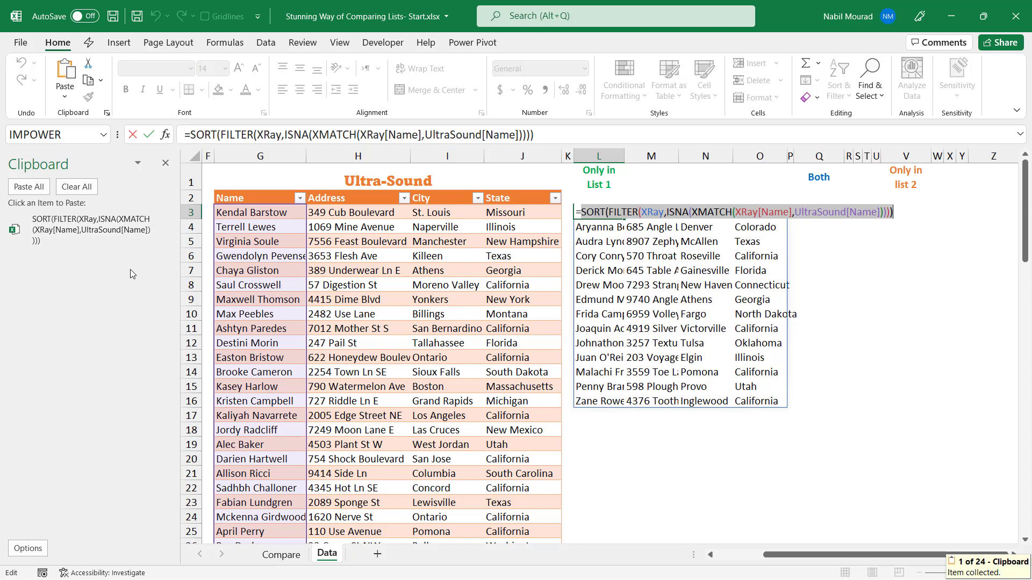
click(165, 163)
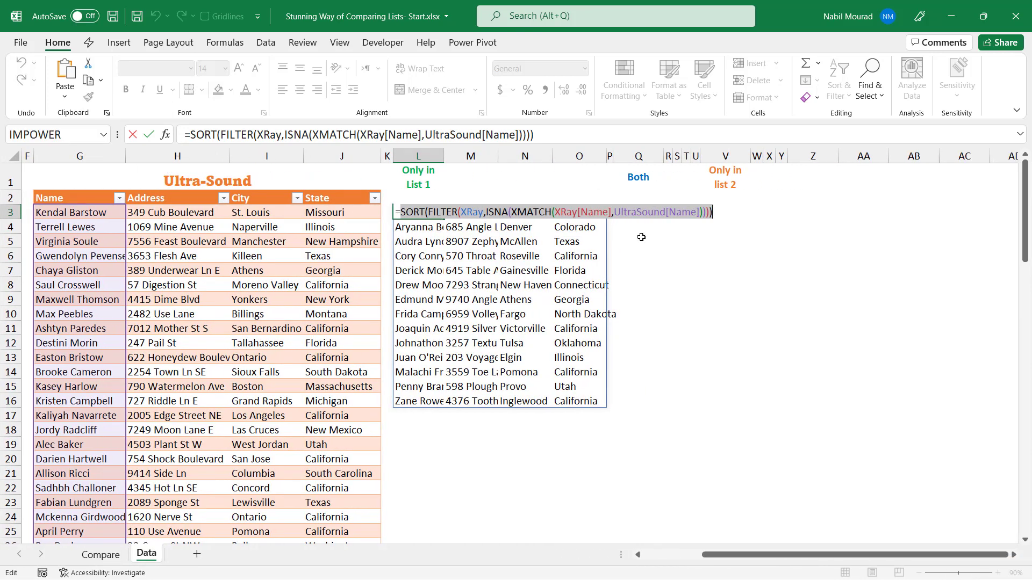
key(ctrl+Return)
- In Q3 under Both, enter =SORT(FILTER(XRay,ISNUMBER(XMATCH(XRay[Name],UltraSound[Name])))) from the copied formula, and widen columns R to T
click(645, 212)
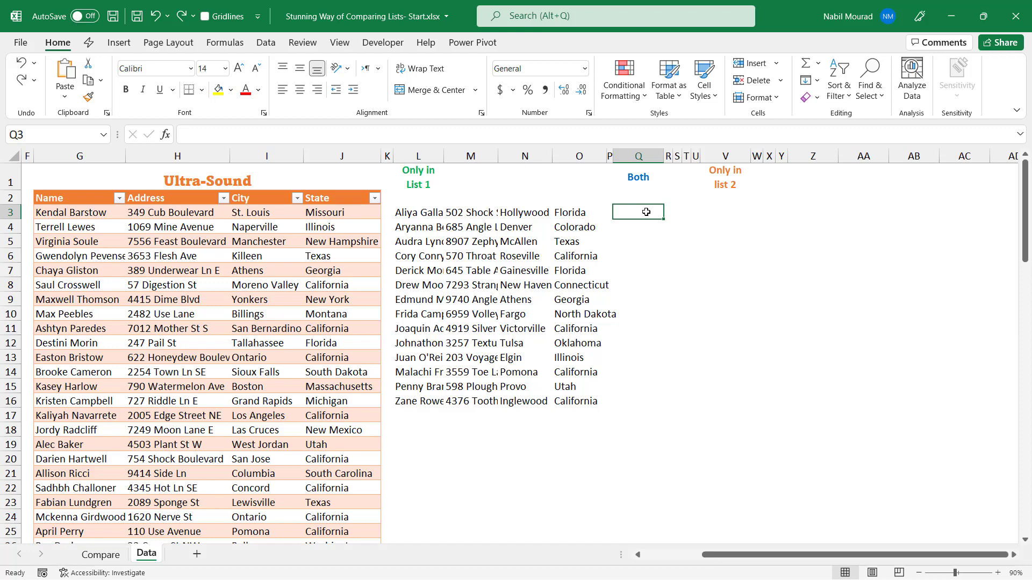
key(ctrl+v)
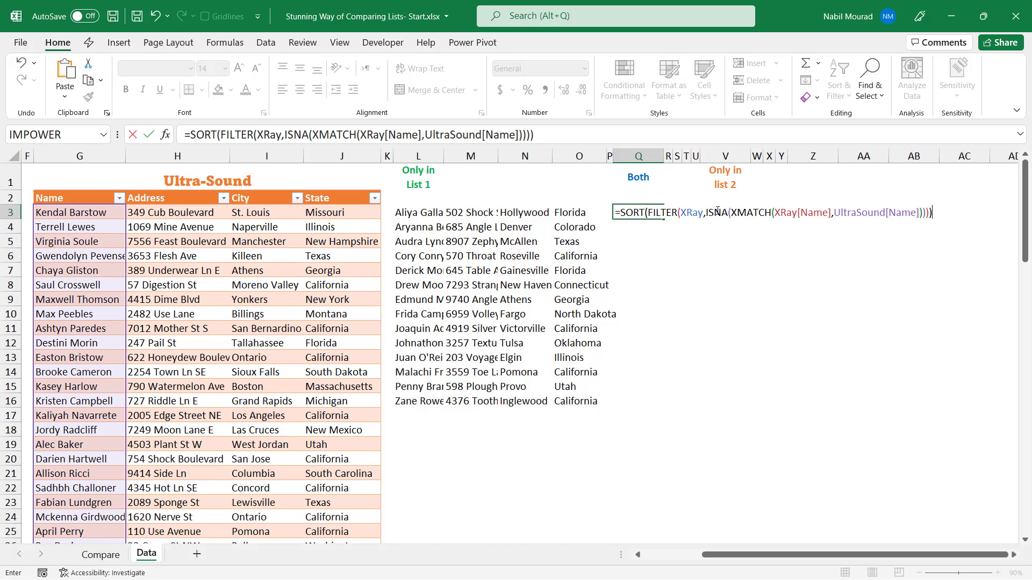
double_click(719, 211)
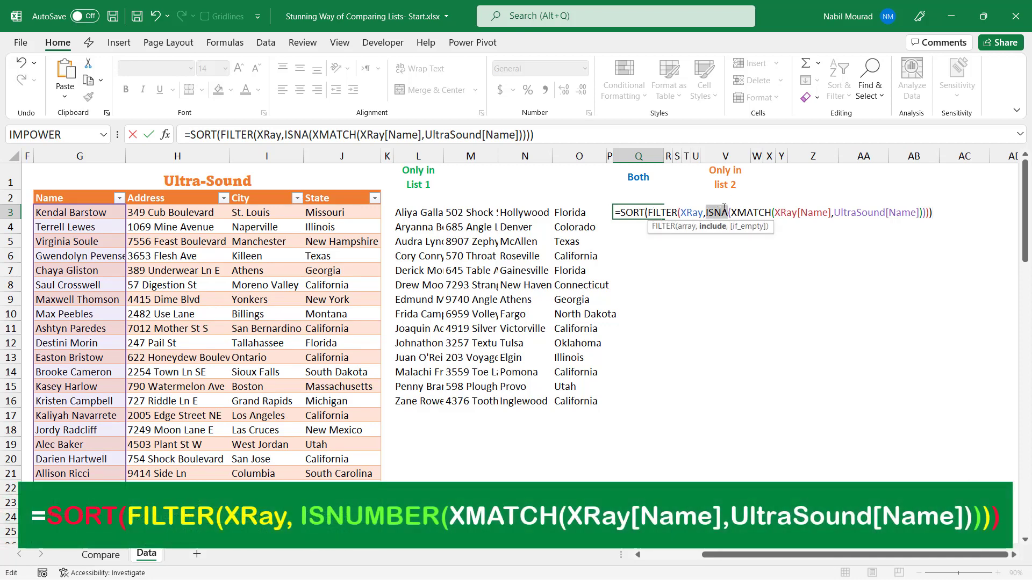
text(isnum)
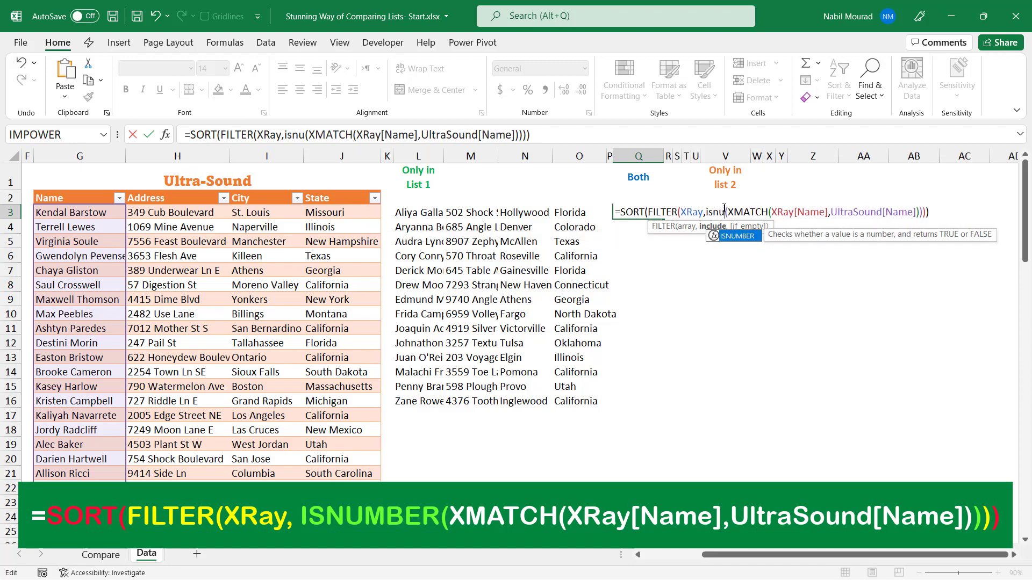
key(Tab)
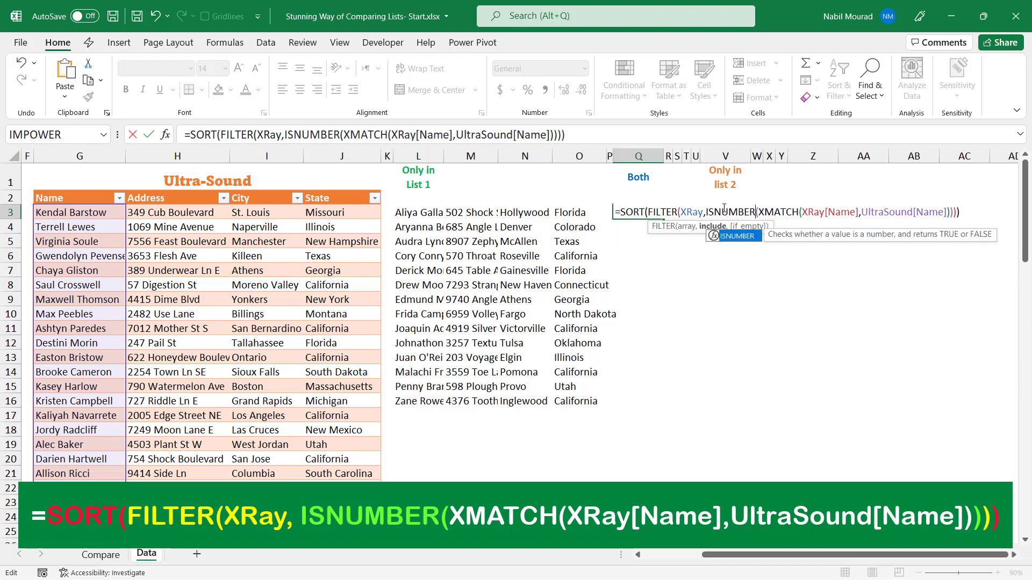
key(Return)
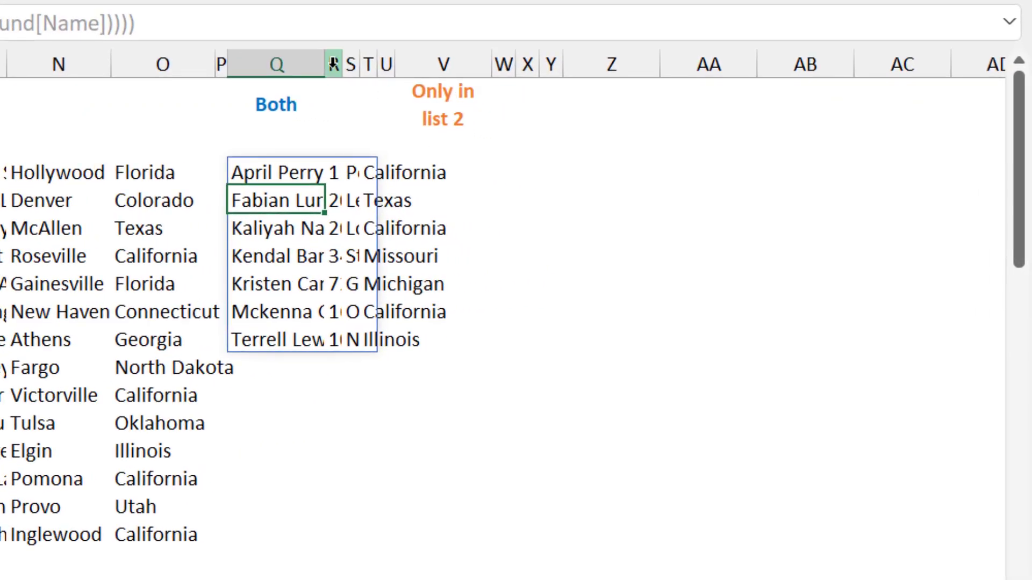
drag(333, 63, 443, 64)
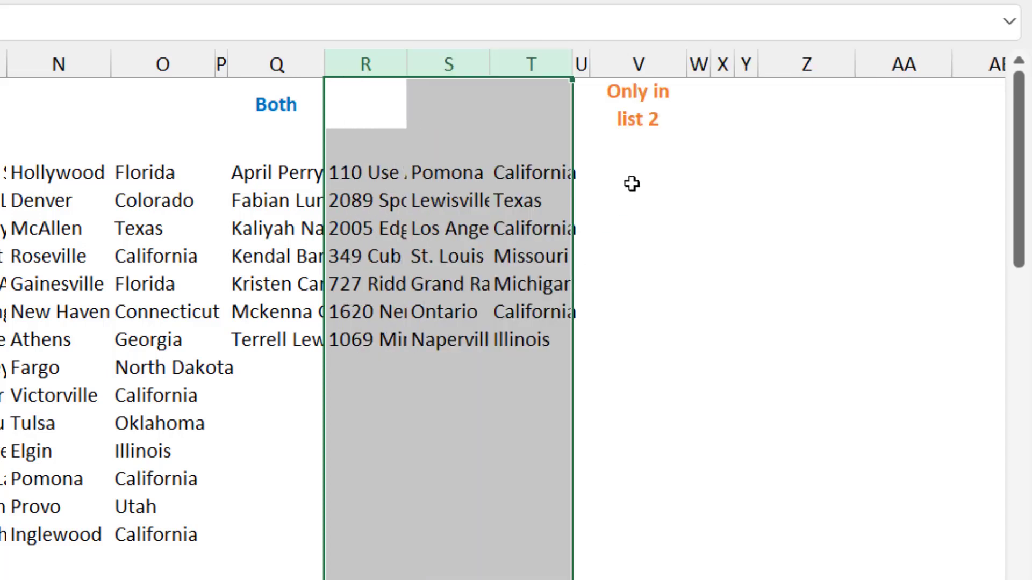
- Put the copied formula in V3 with UltraSound as the FILTER array: =SORT(FILTER(UltraSound,ISNA(XMATCH(XRay[Name],UltraSound[Name]))))
click(649, 161)
scroll(772, 293, left, 1)
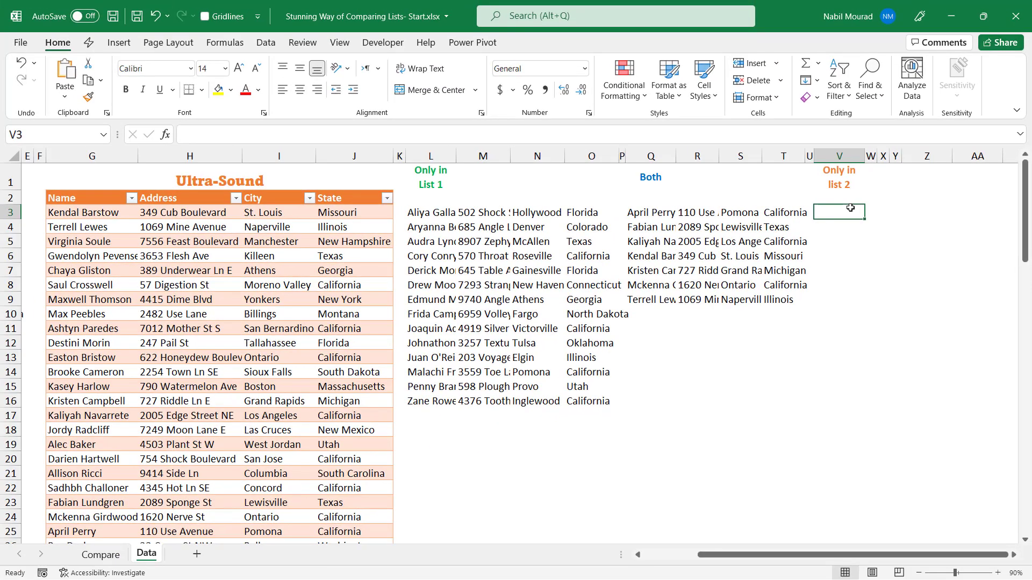
text(=)
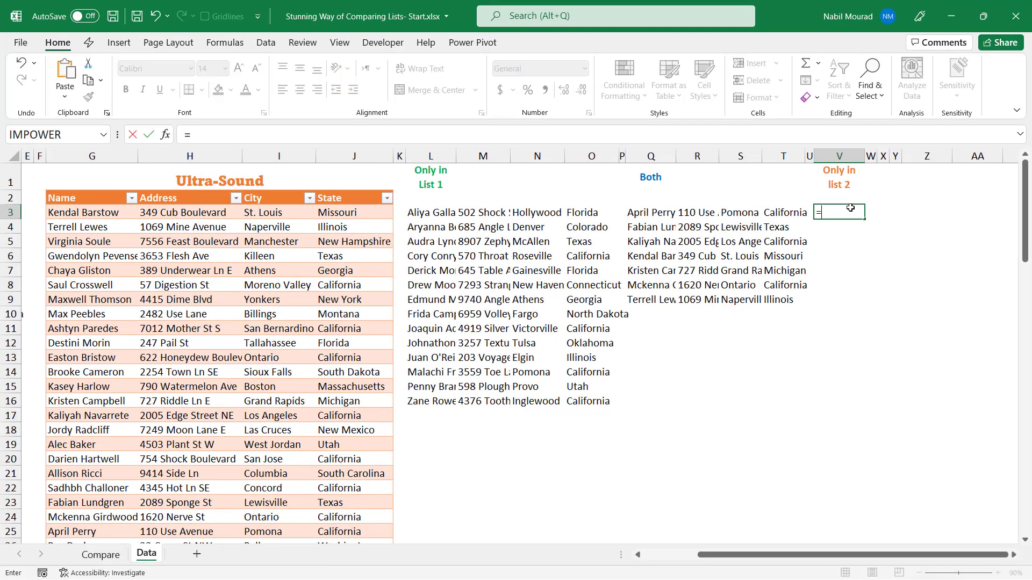
text(SORT(FILTER(XRay,ISNA(XMATCH(XRay[Name],UltraSound[Name])))))
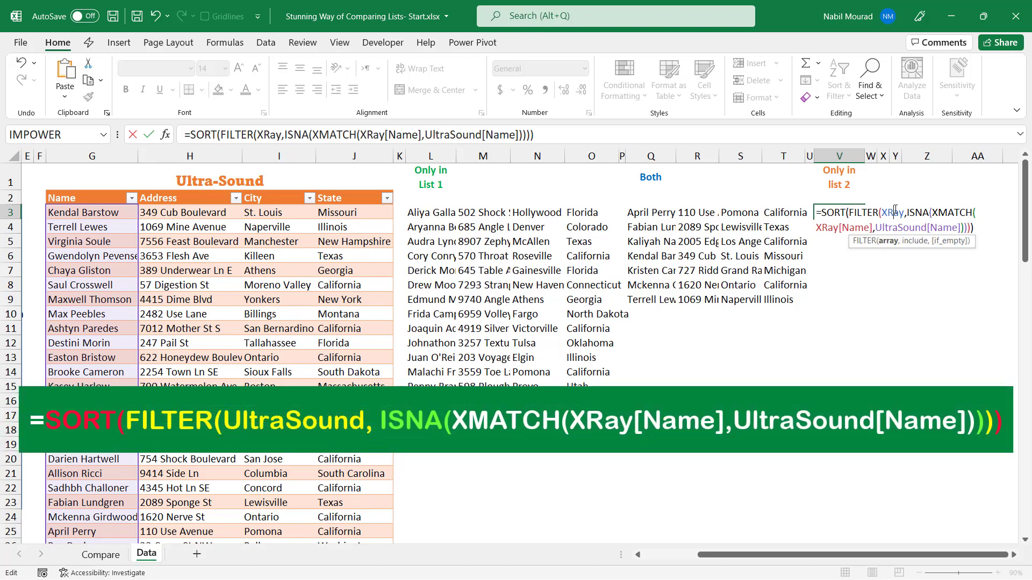
double_click(895, 211)
click(44, 187)
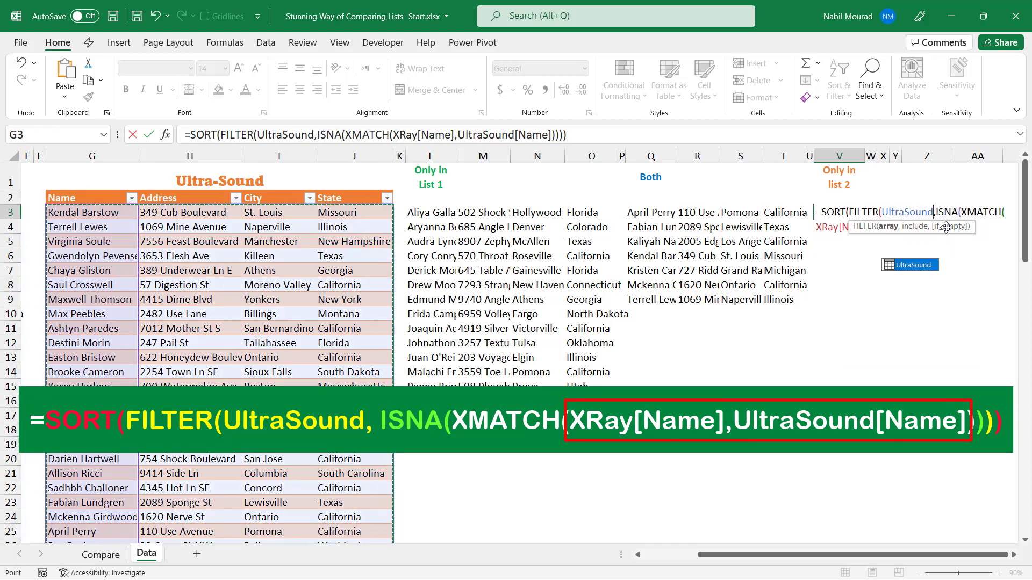
drag(946, 228, 946, 258)
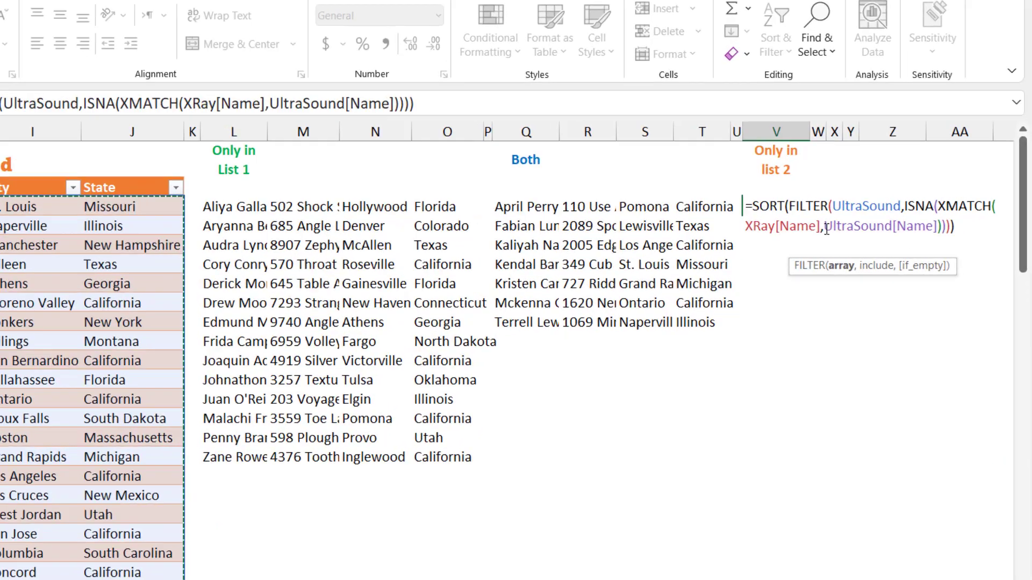
- Swap the XMATCH arguments in V3 so the formula reads =SORT(FILTER(UltraSound,ISNA(XMATCH(UltraSound[Name],XRay[Name])))), and enter it
drag(826, 230, 748, 229)
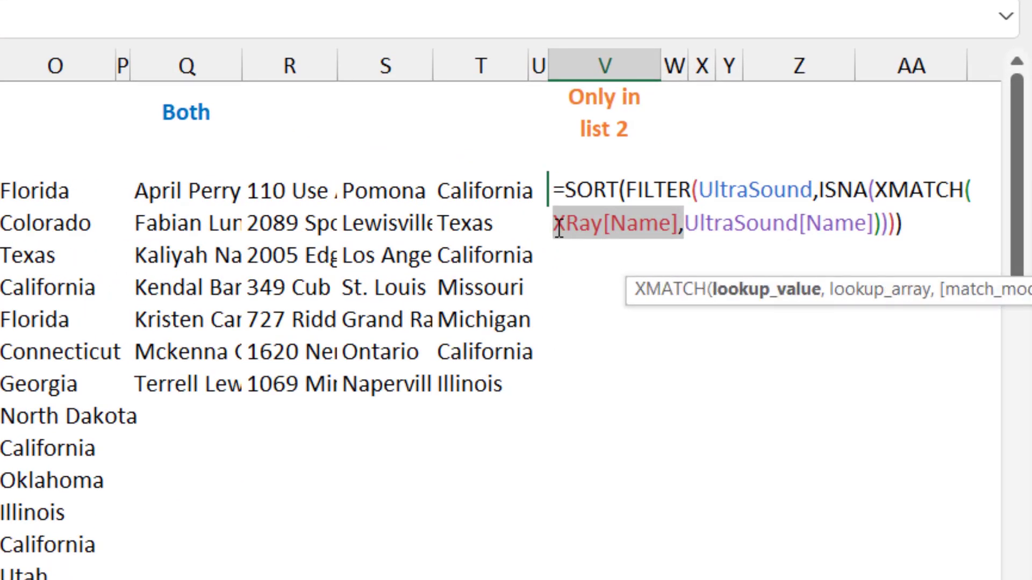
key(Delete)
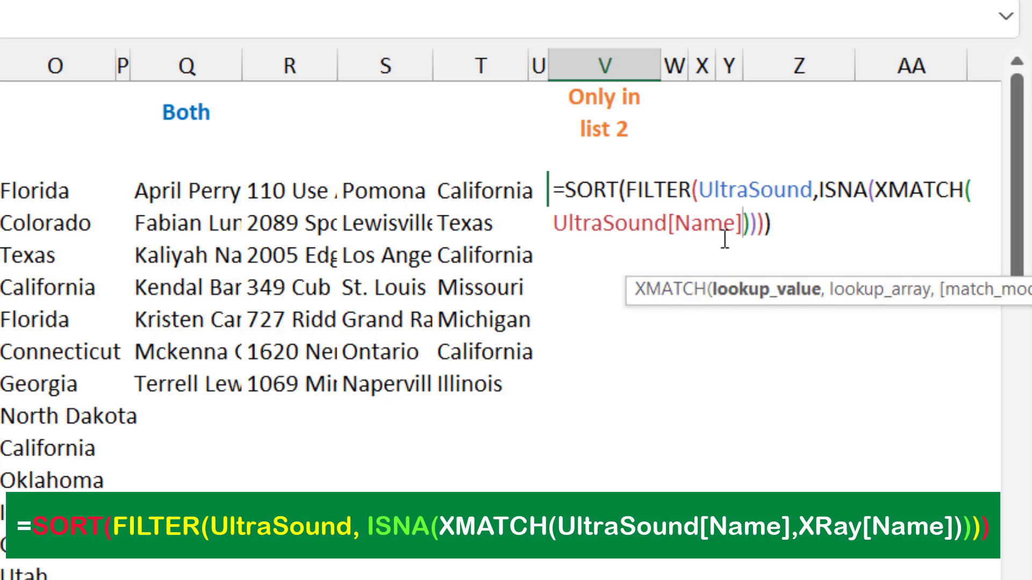
text(,)
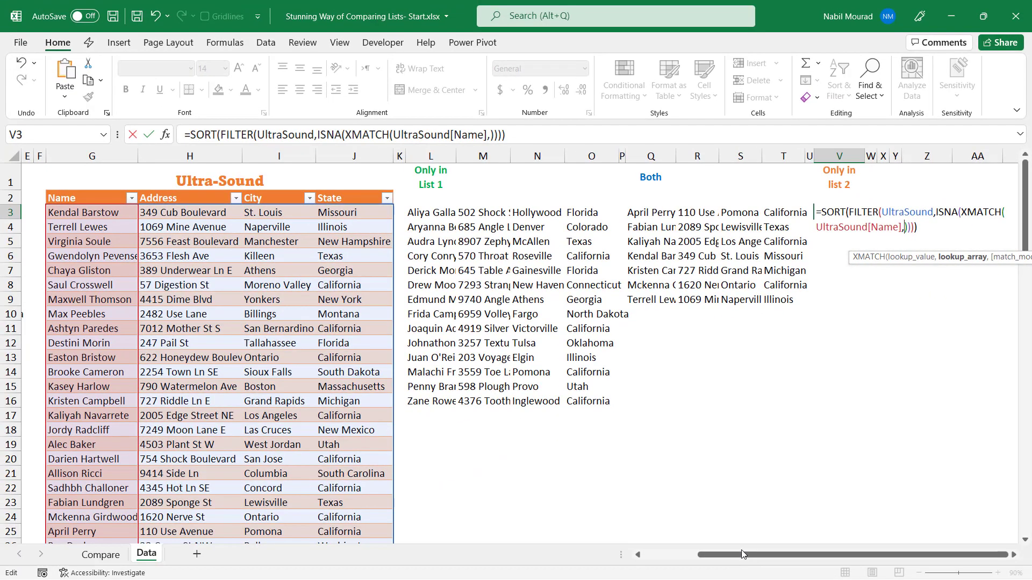
drag(741, 551, 646, 549)
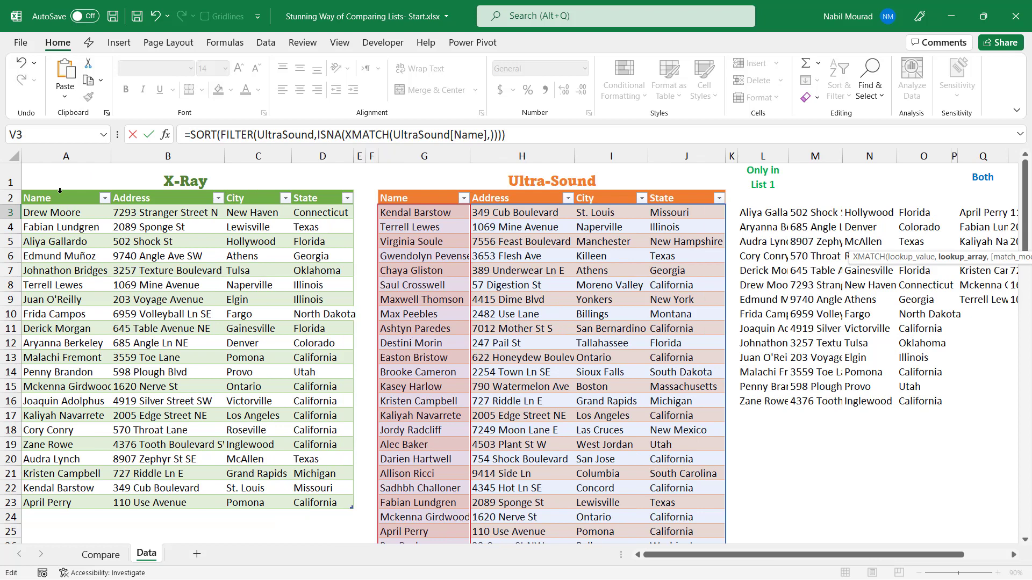
click(59, 190)
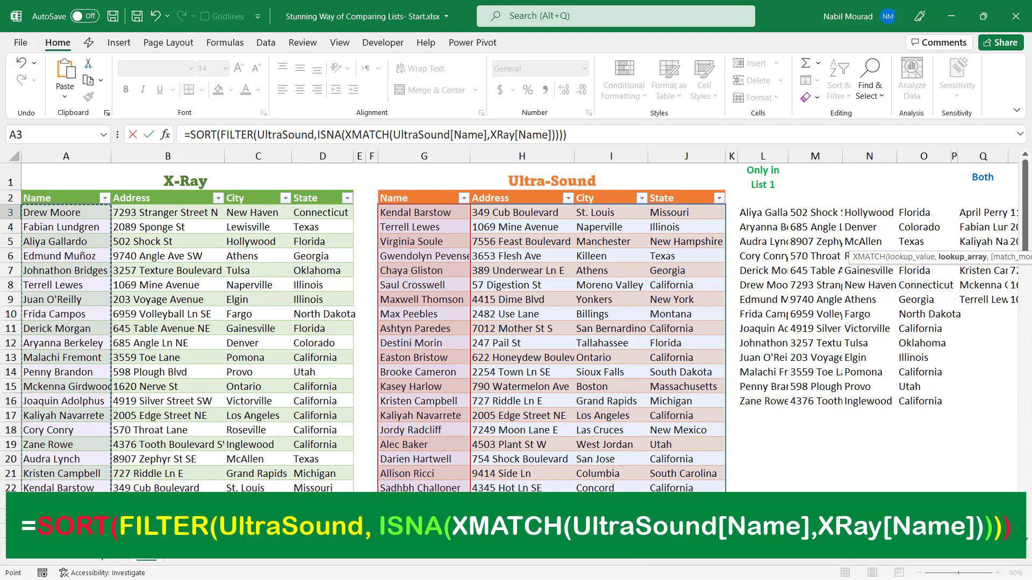
click(1013, 556)
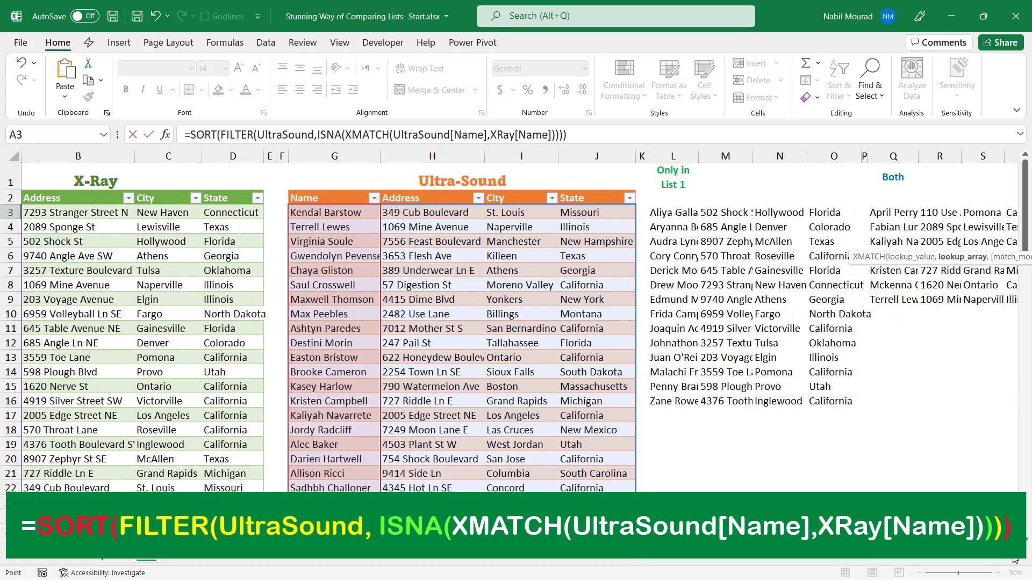
click(1012, 555)
click(1013, 555)
click(1013, 555)
click(1012, 556)
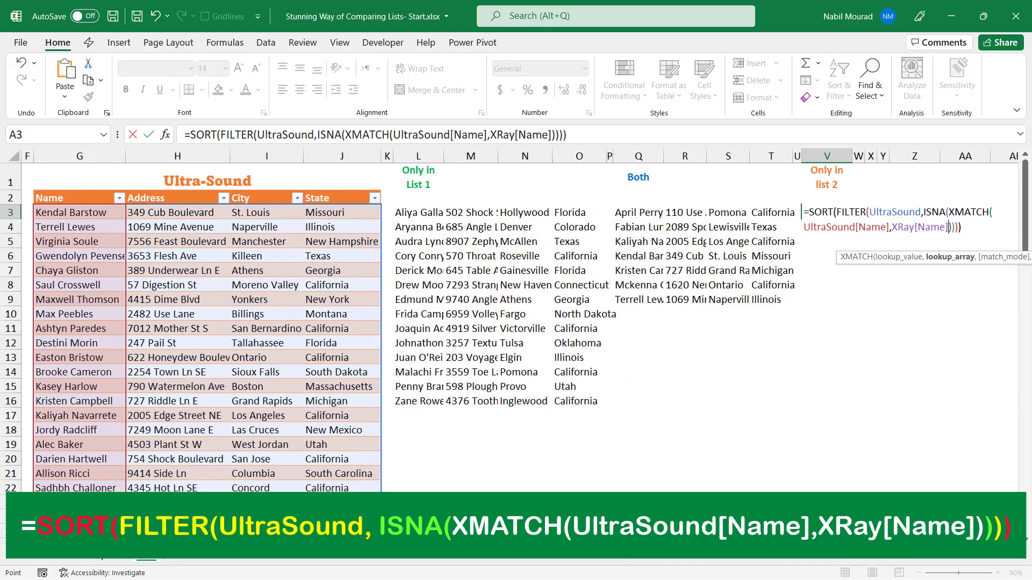
key(Return)
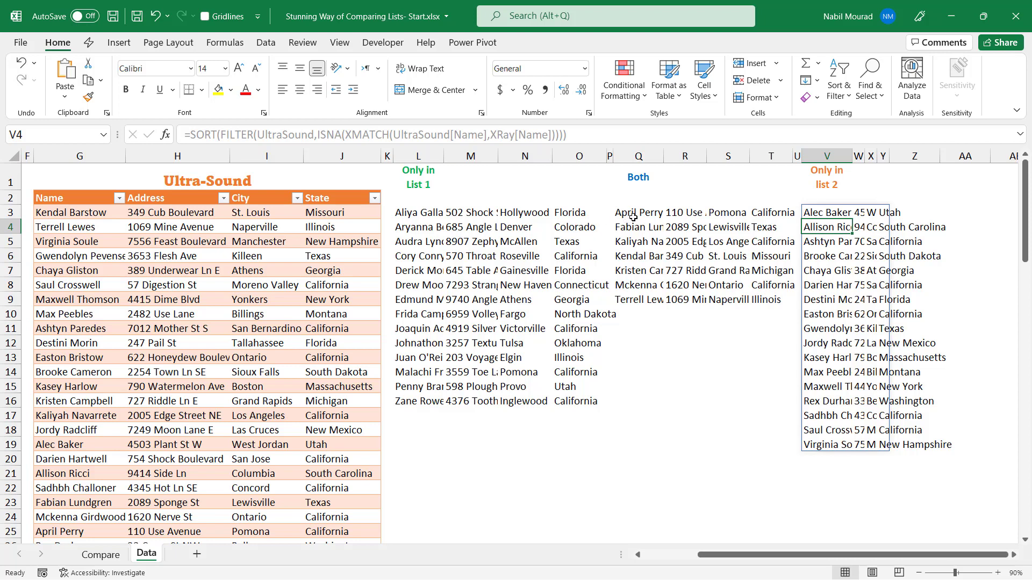
- Show the Office Clipboard and copy the Q3 formula text without its equals sign to it, leaving the formula in Q3 intact
click(107, 113)
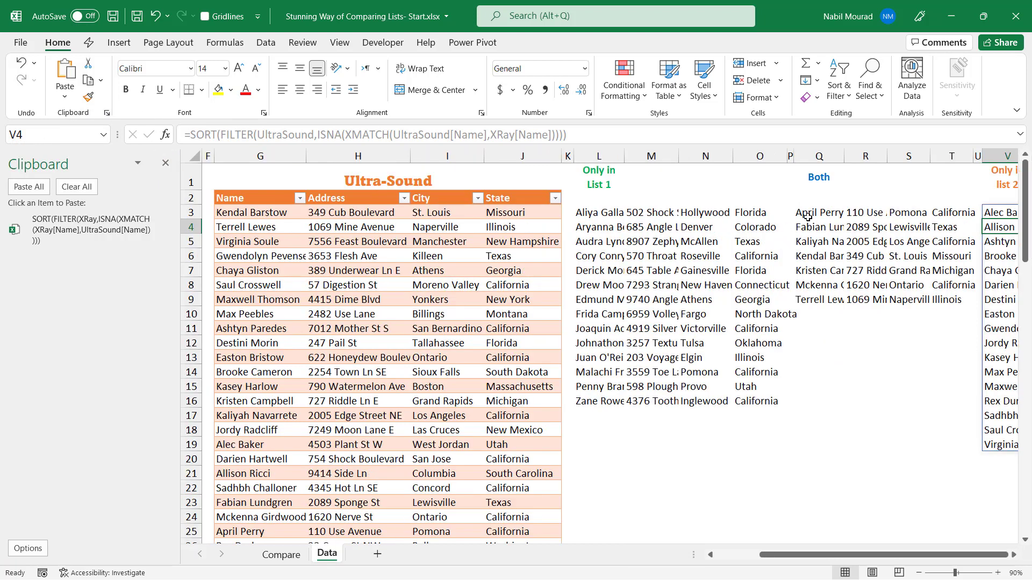
click(809, 214)
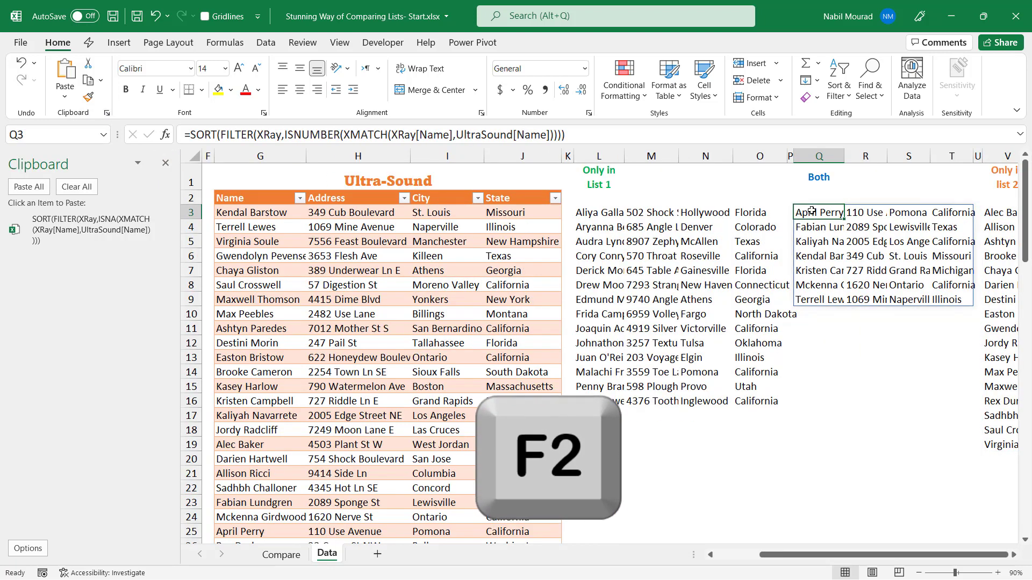
key(F2)
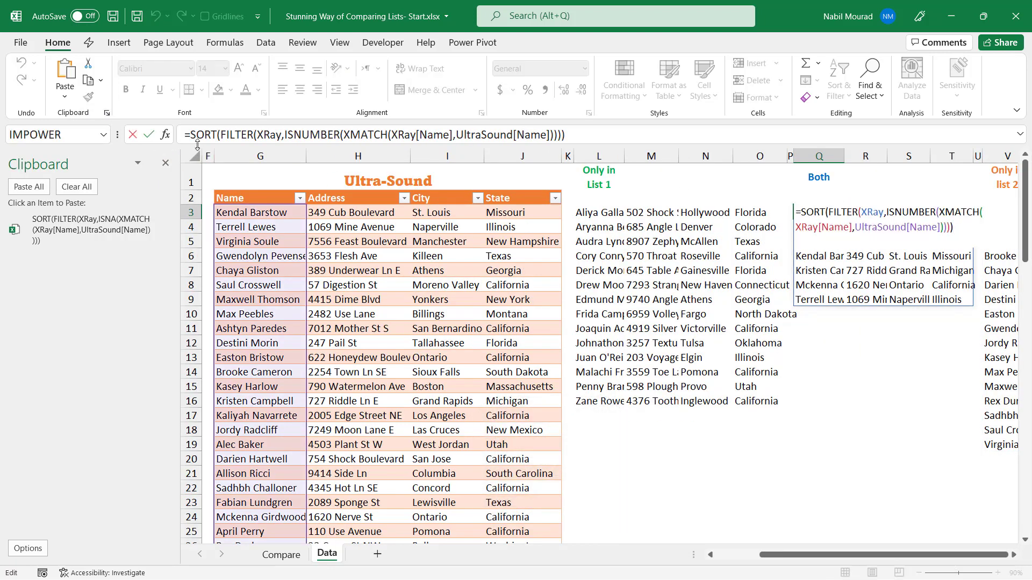
drag(191, 135, 577, 129)
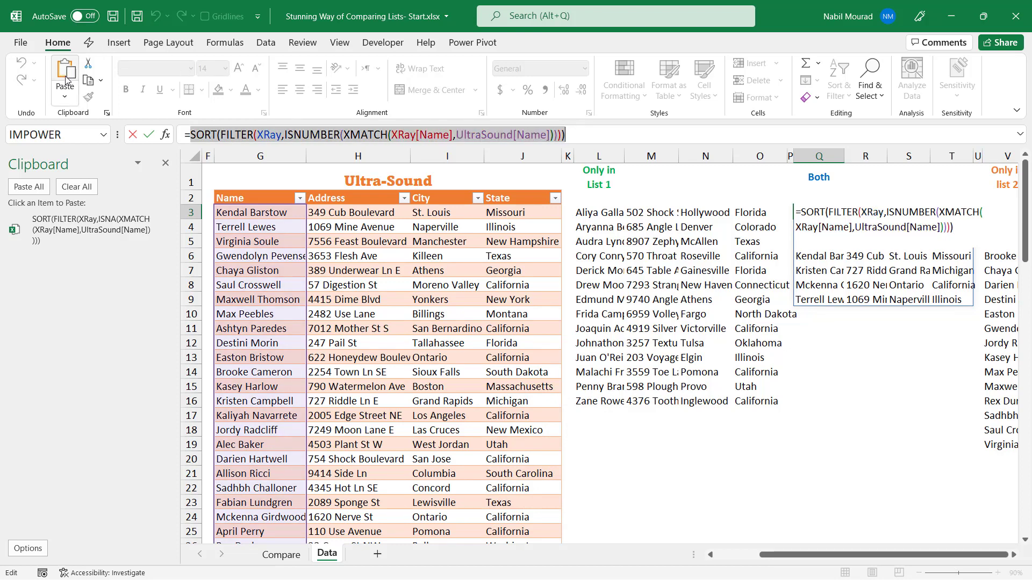
click(88, 80)
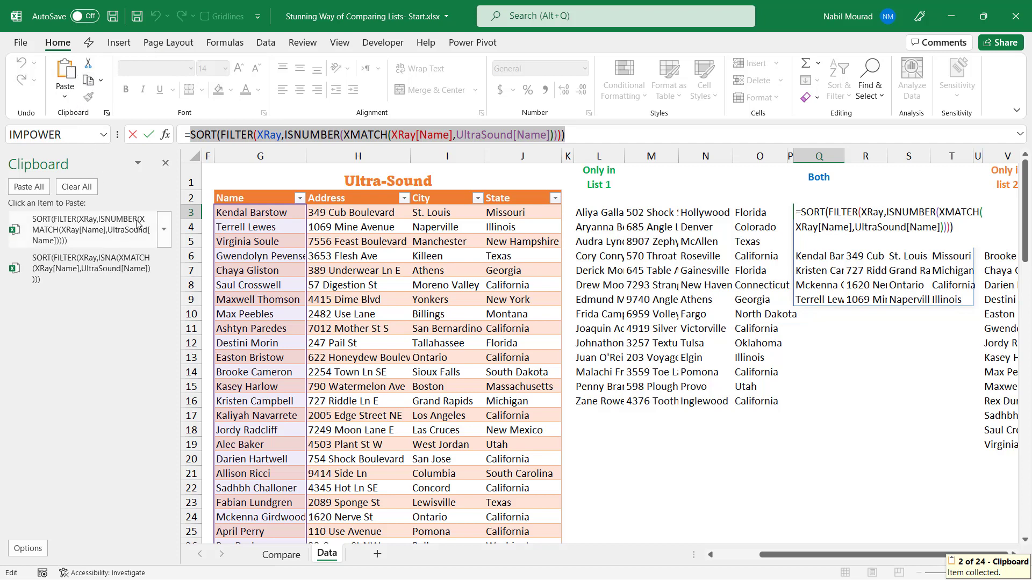
key(Escape)
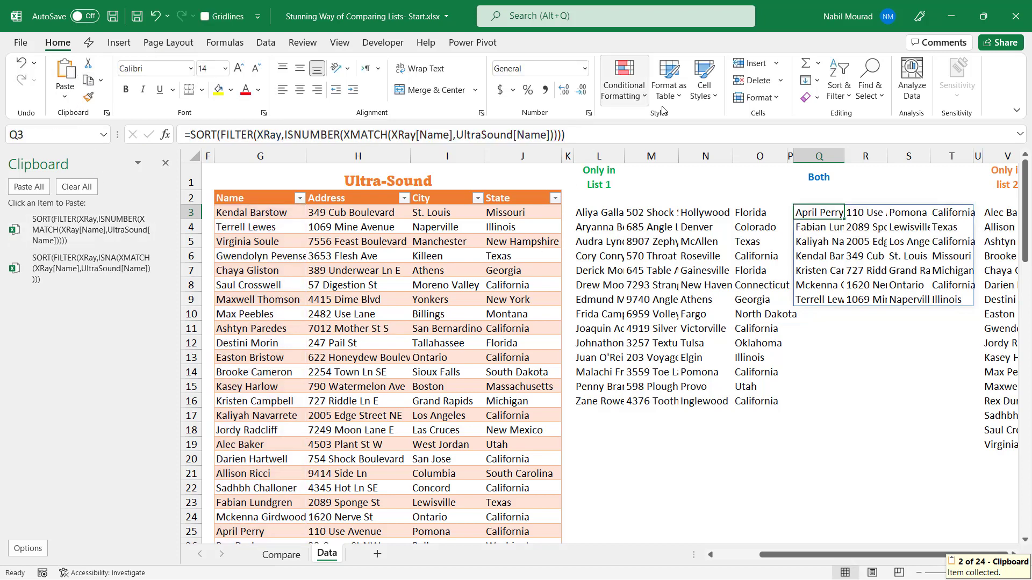
- Copy the V3 formula text without its equals sign to the Office Clipboard, leaving the formula in V3 intact
double_click(1013, 556)
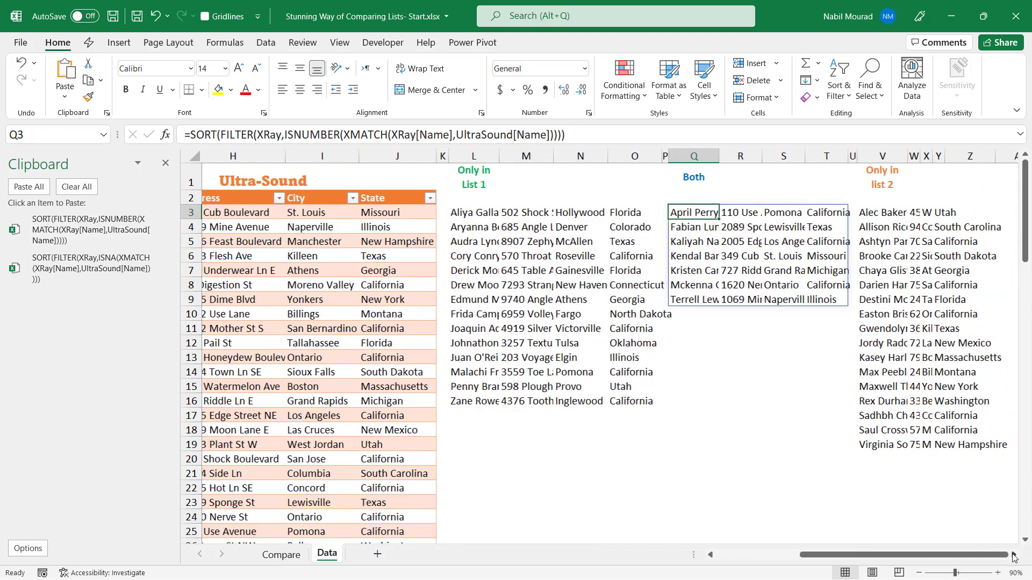
double_click(1013, 556)
click(713, 215)
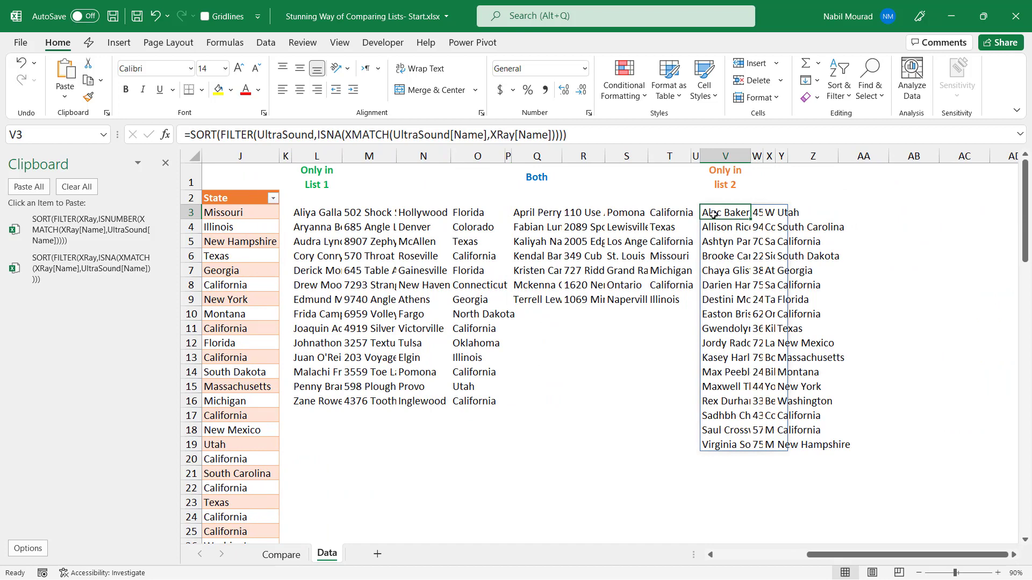
key(F2)
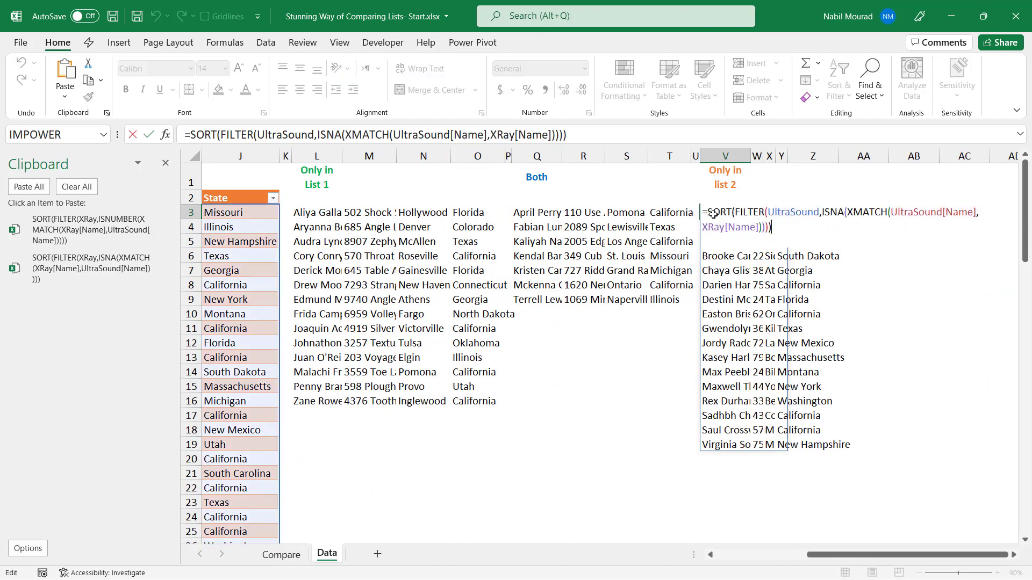
drag(708, 212, 777, 227)
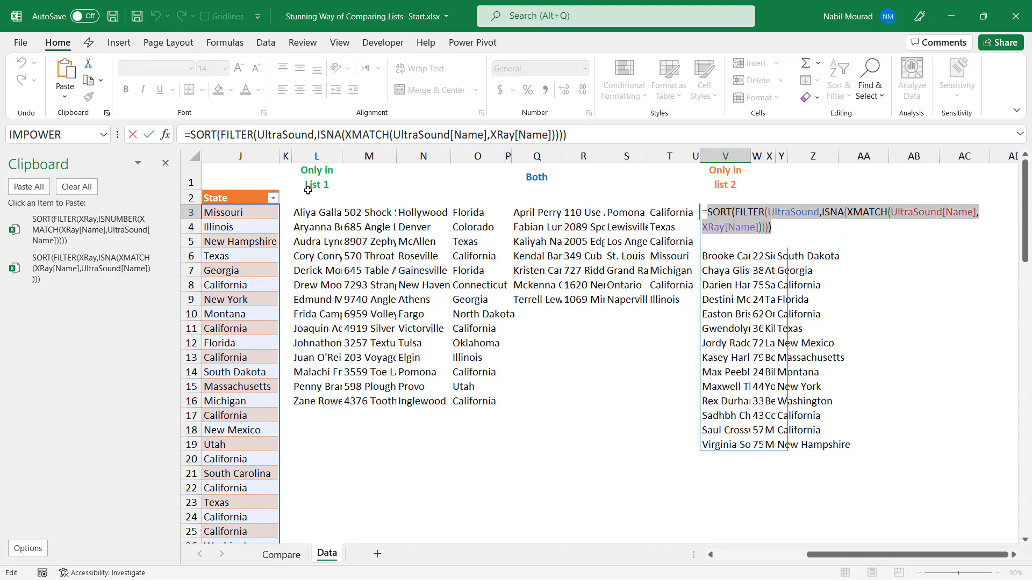
click(87, 80)
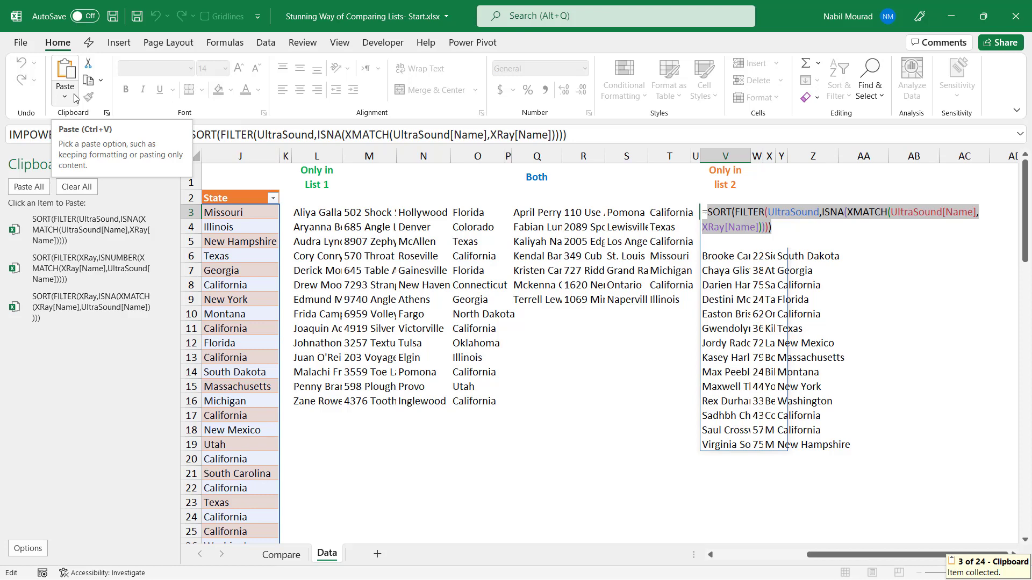
key(Escape)
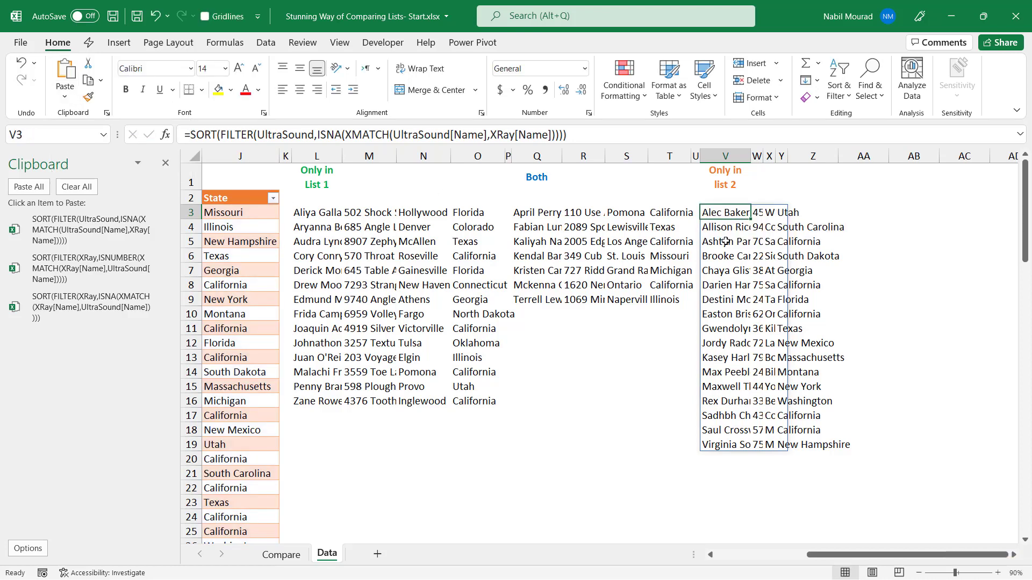
- Close the Office Clipboard and switch to the Compare sheet
click(165, 163)
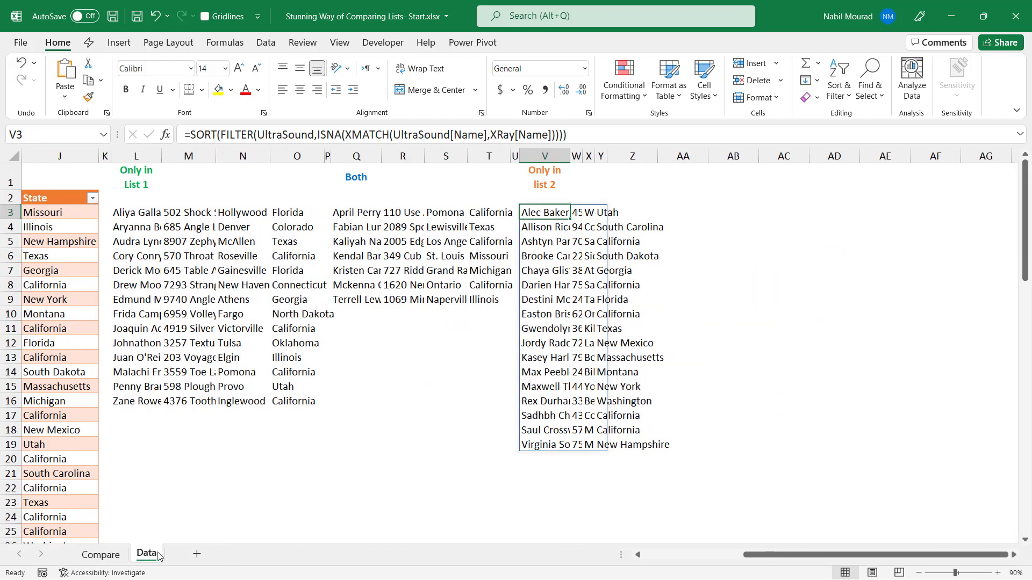
click(101, 555)
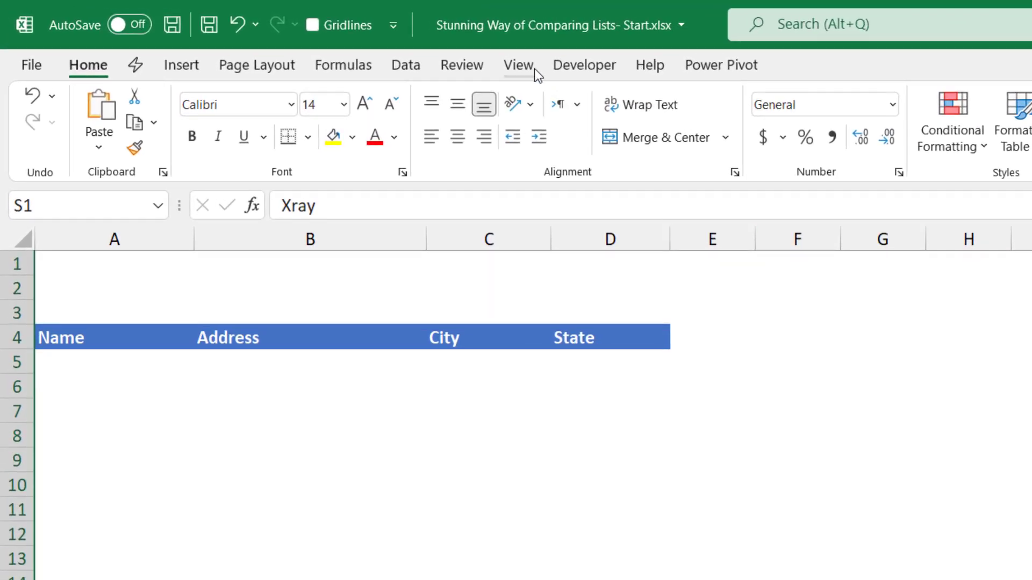
right_click(521, 67)
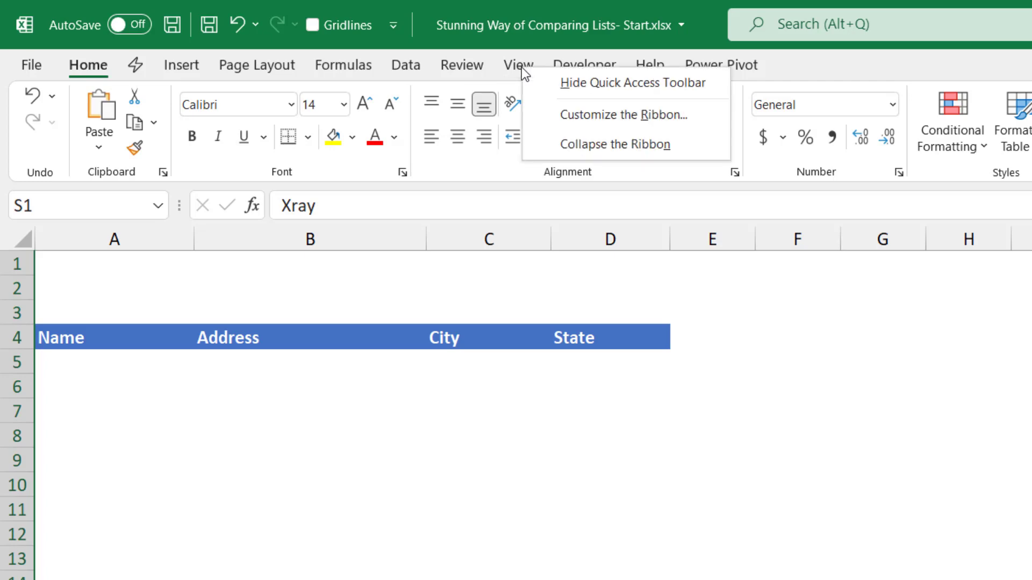
click(597, 114)
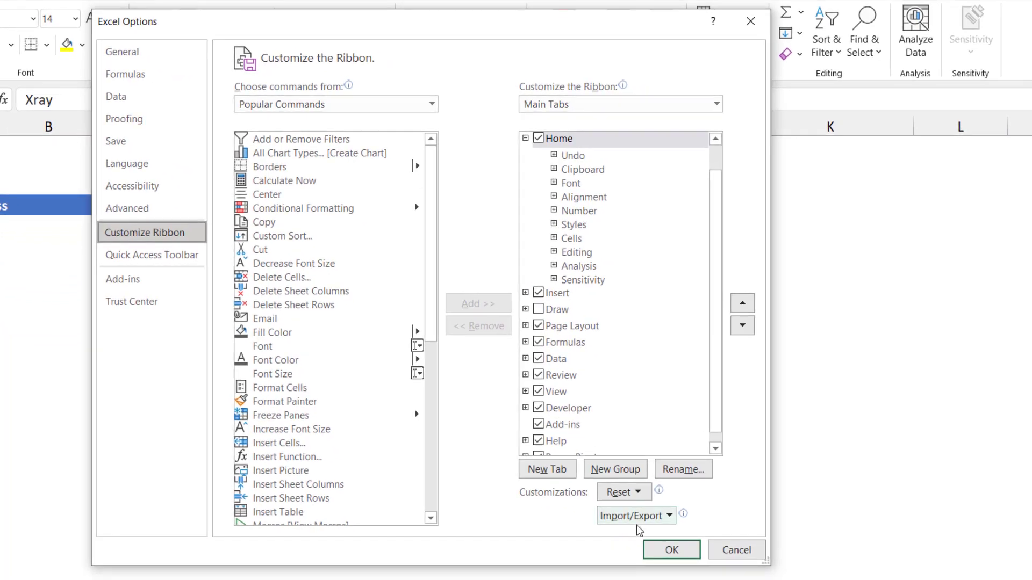
click(738, 550)
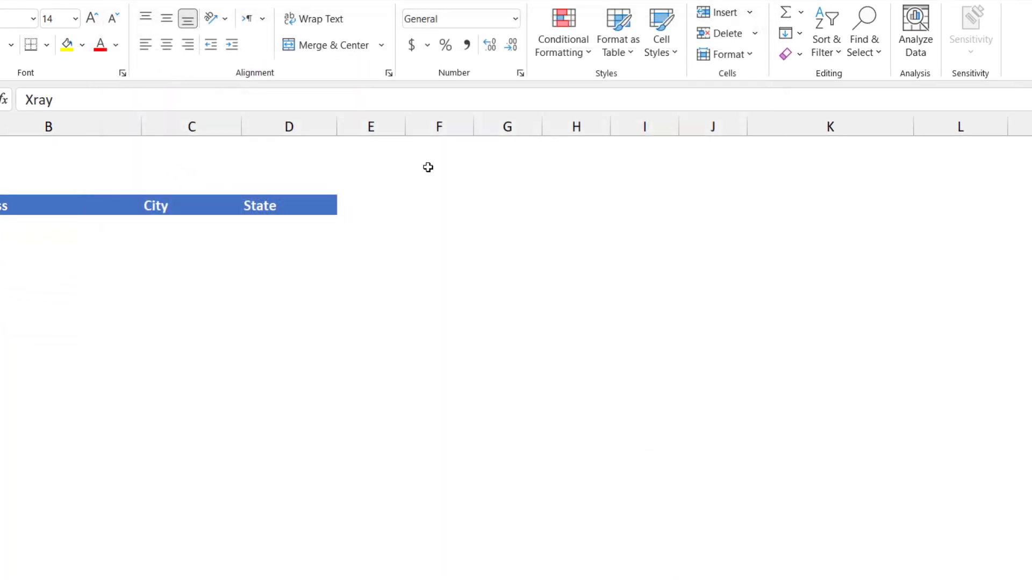
- Insert an ActiveX scroll bar over cell F1, about 63 wide and 18 high
click(271, 1)
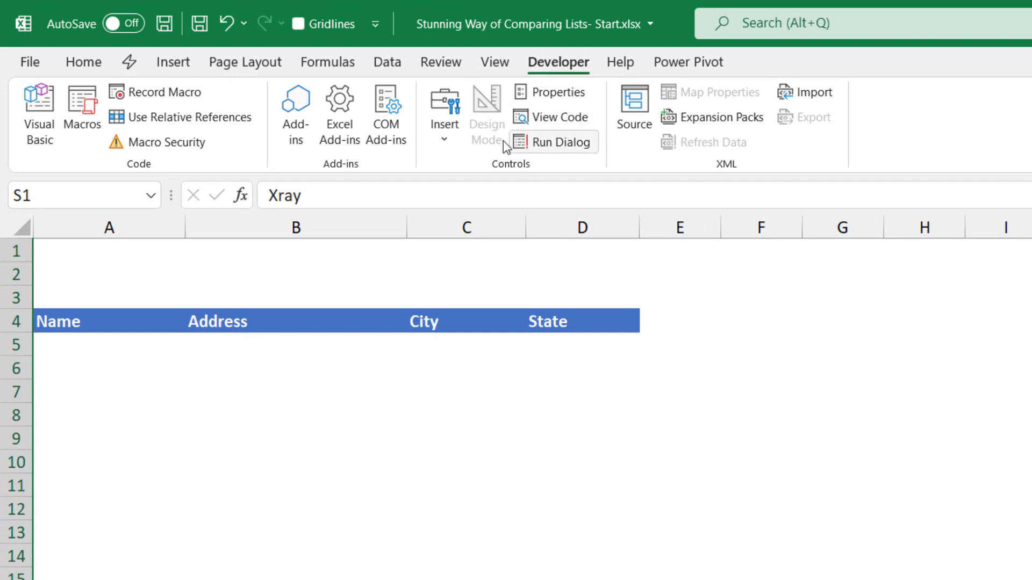
click(443, 134)
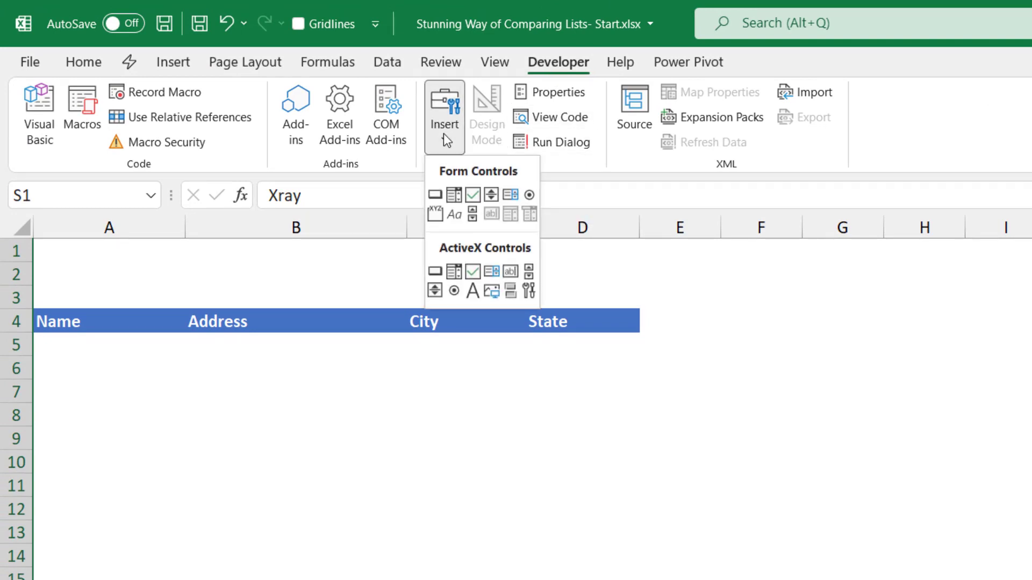
click(529, 272)
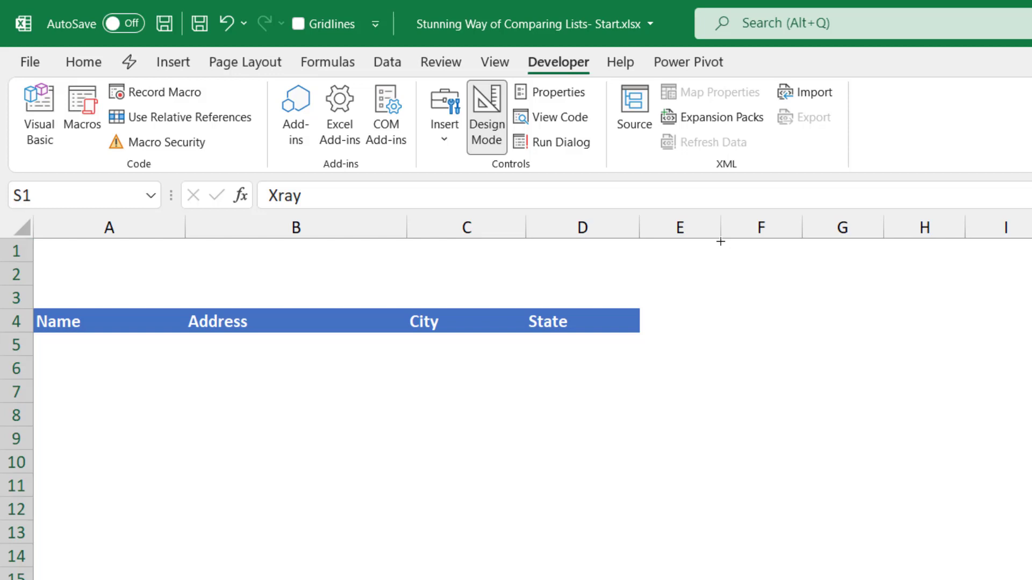
drag(721, 241, 803, 265)
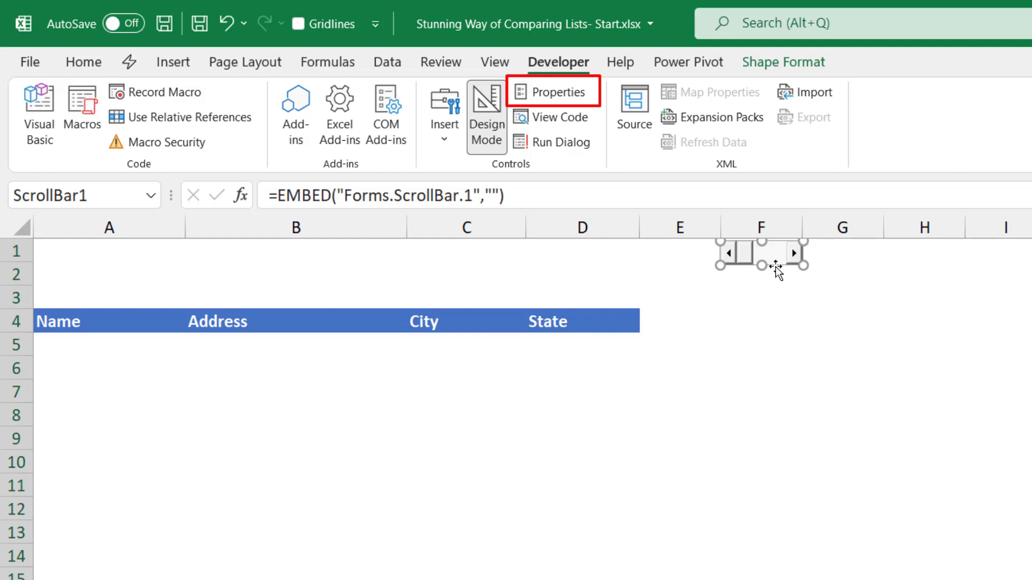
- In the scroll bar's properties, set LinkedCell to E1 and Max to 3
click(562, 95)
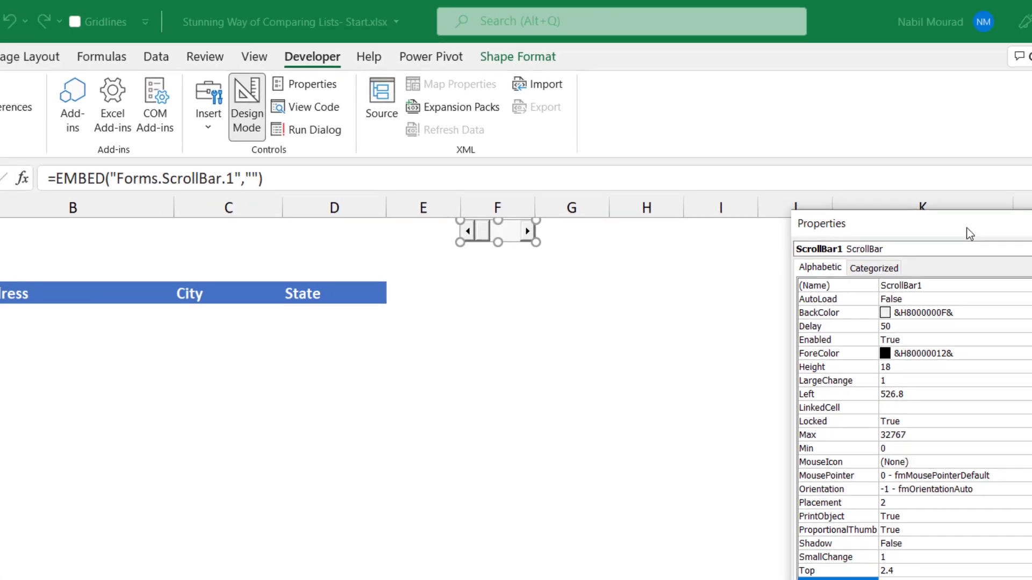
drag(676, 151, 647, 88)
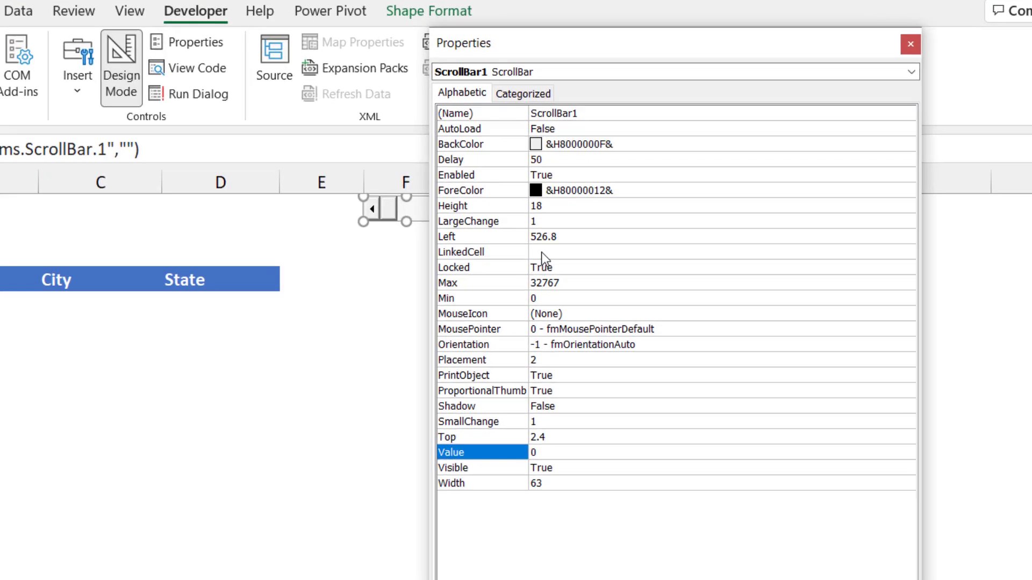
click(569, 265)
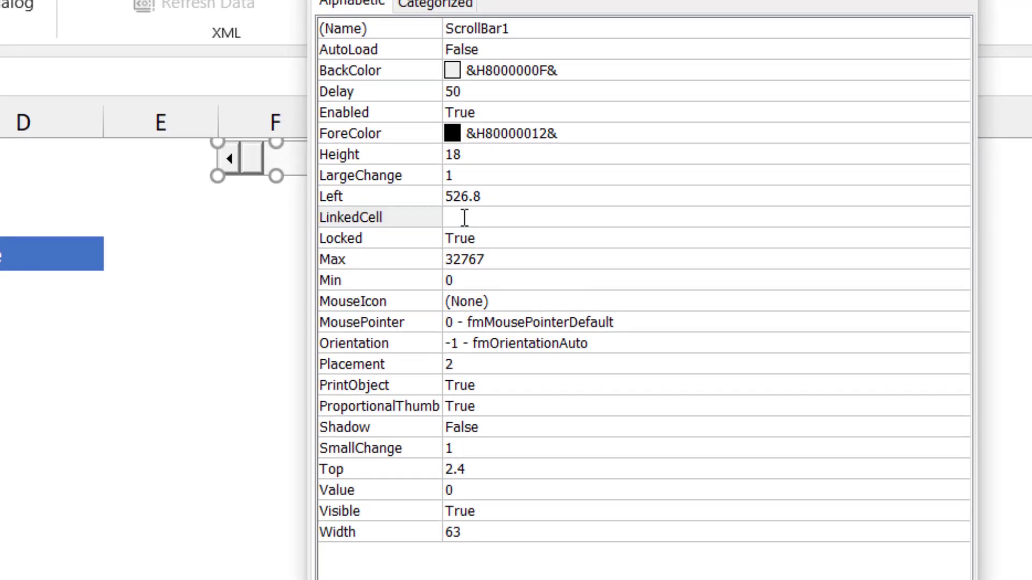
text(E1)
click(500, 260)
click(427, 256)
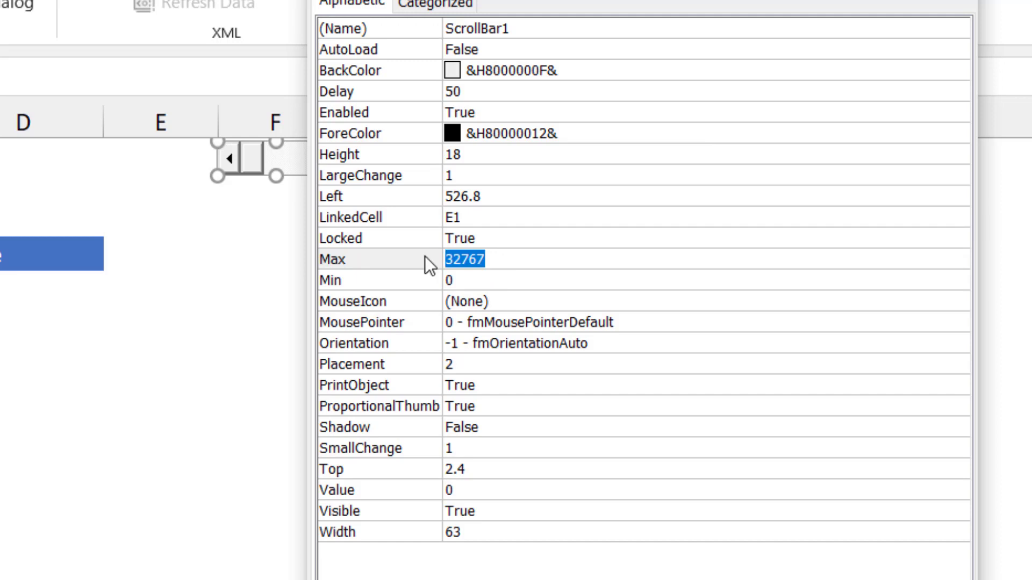
text(3)
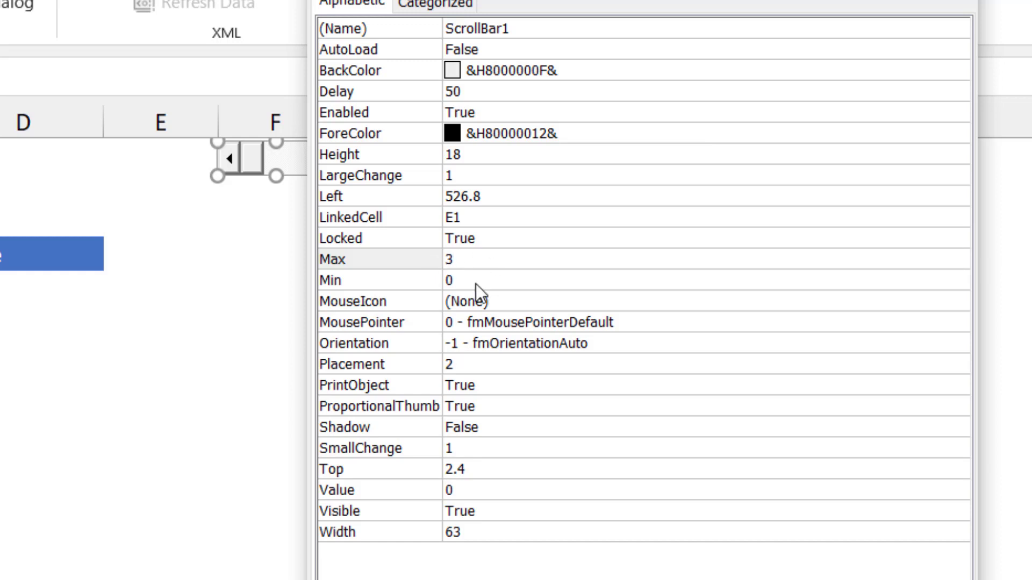
- Set the scroll bar's Min property to 1 and close its properties
click(470, 280)
click(432, 271)
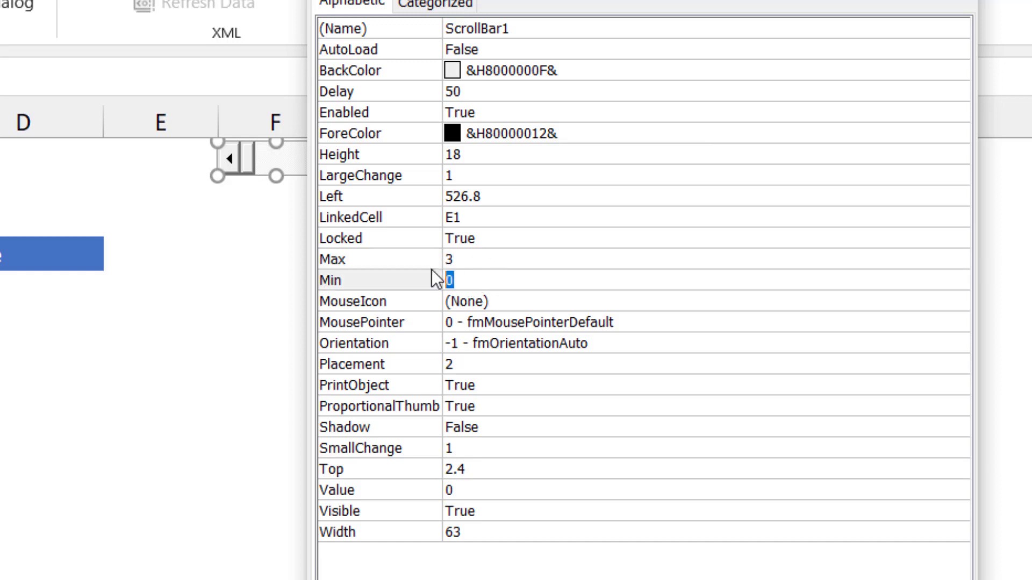
text(1)
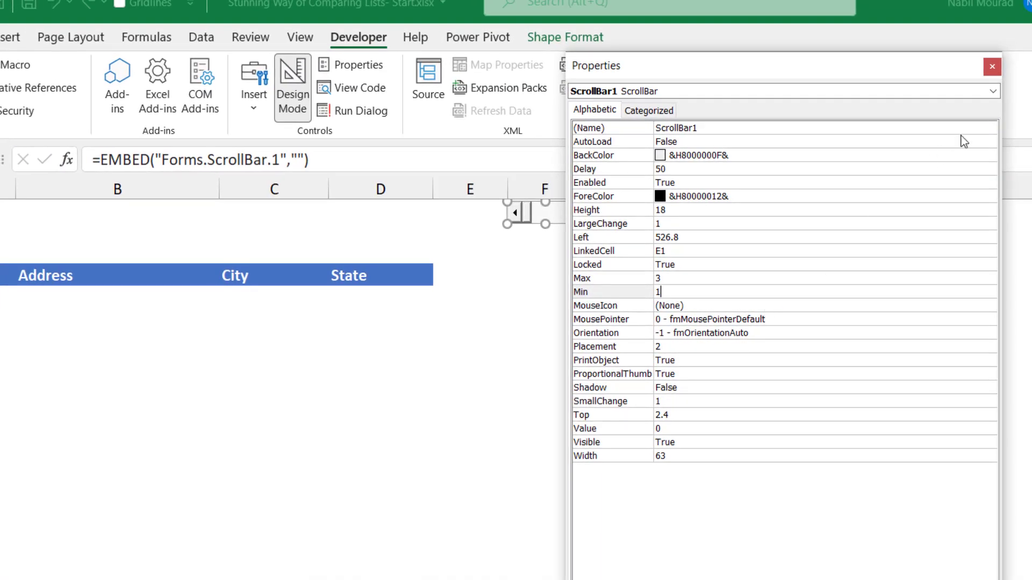
click(992, 66)
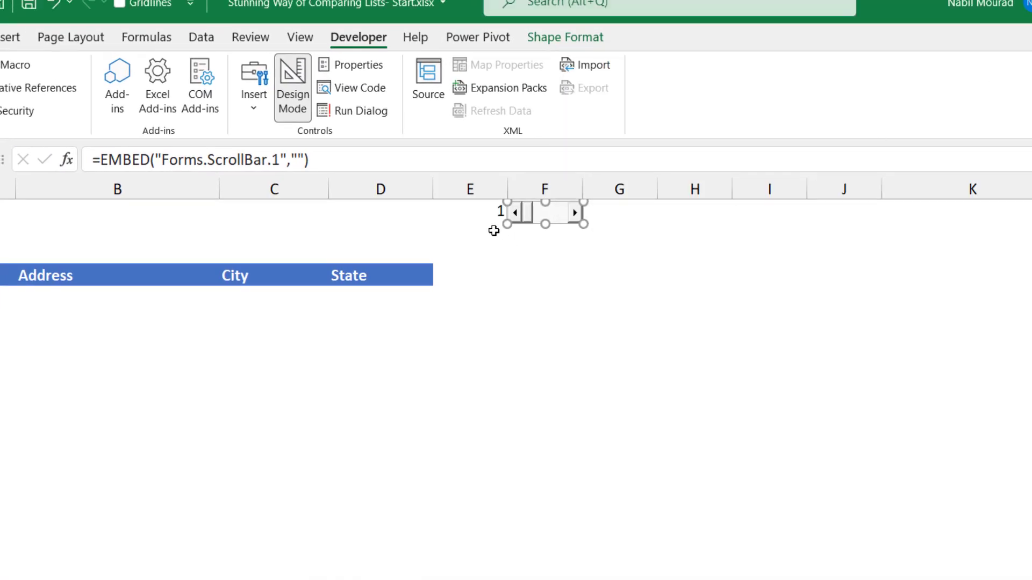
- Exit Design Mode and test the scroll bar by stepping it up to 3 and back to 1
click(299, 77)
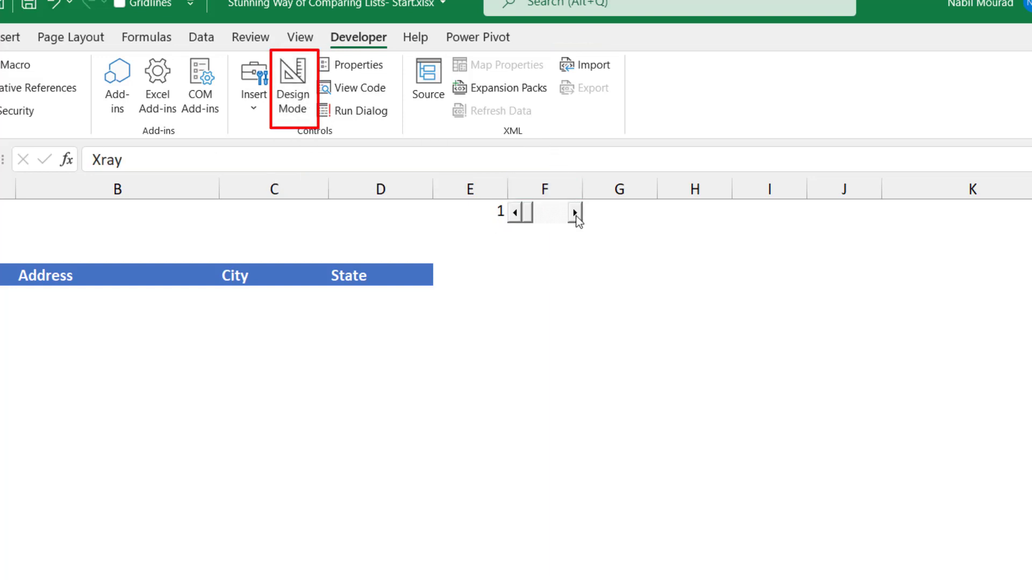
click(574, 213)
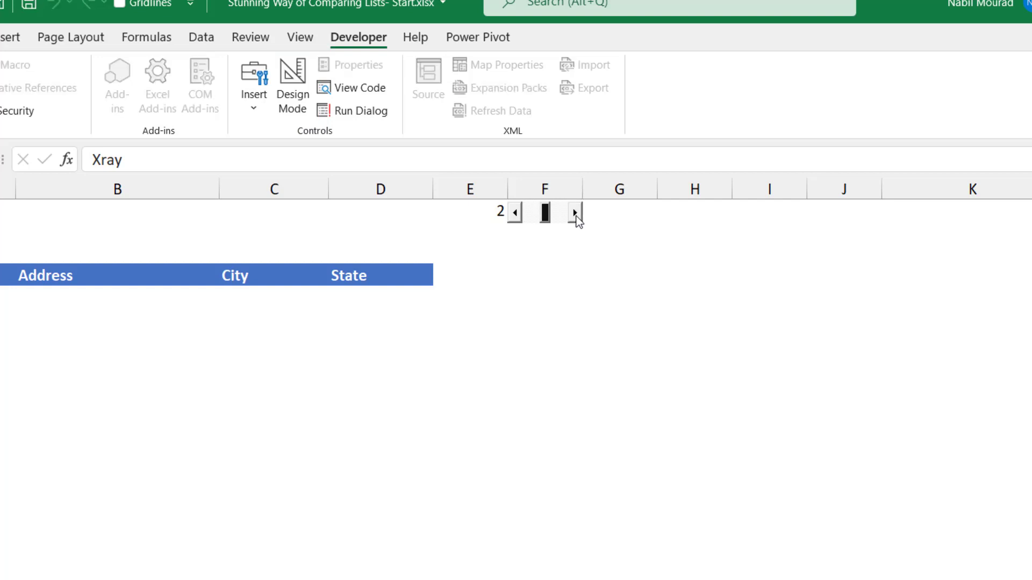
click(575, 214)
click(515, 214)
click(515, 214)
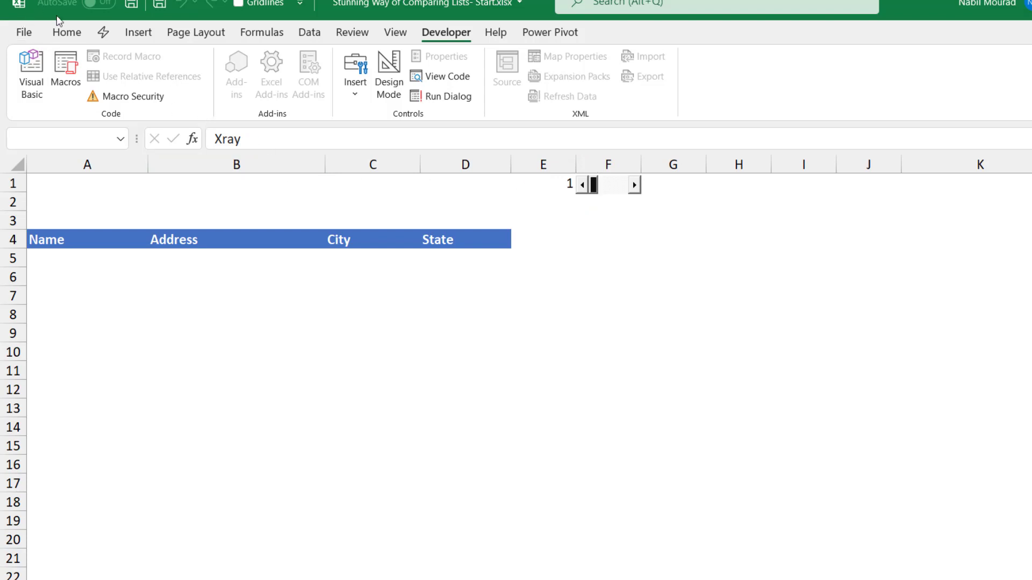
- Reopen the Office Clipboard and begin a SWITCH formula in A5 on E1, pairing value 1 with the copied XRay ISNA formula
click(66, 33)
click(124, 115)
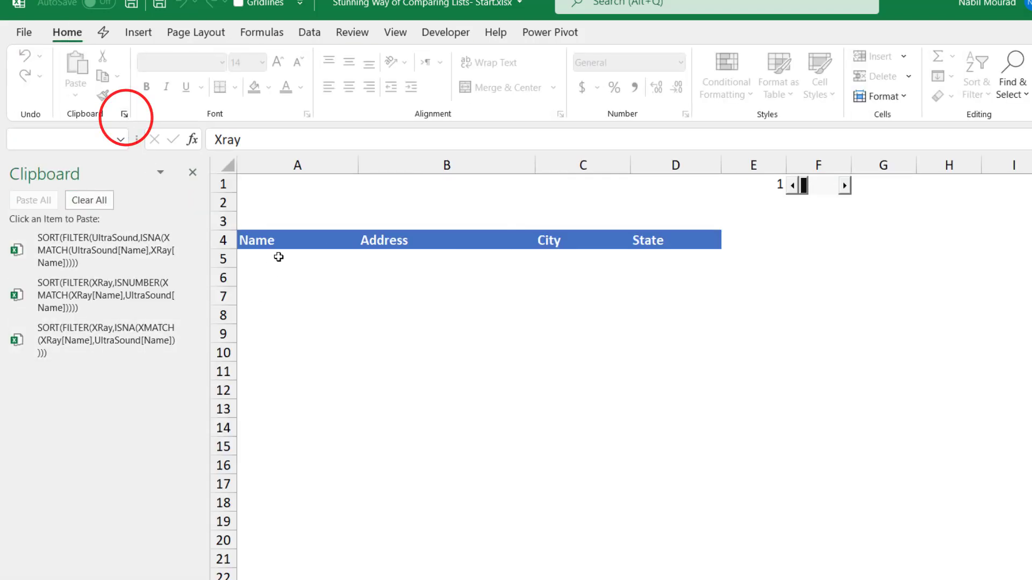
click(273, 258)
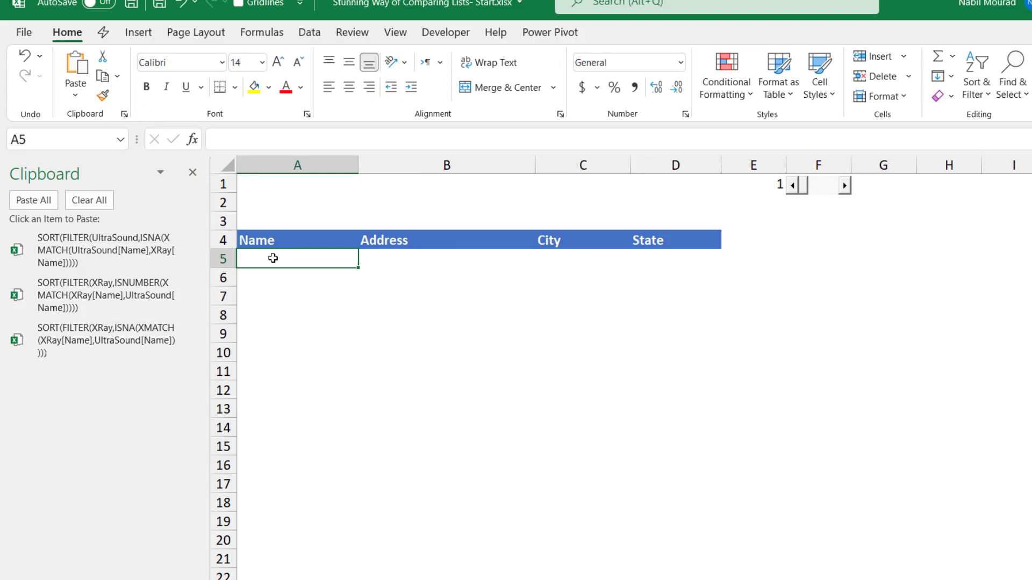
text(=switc)
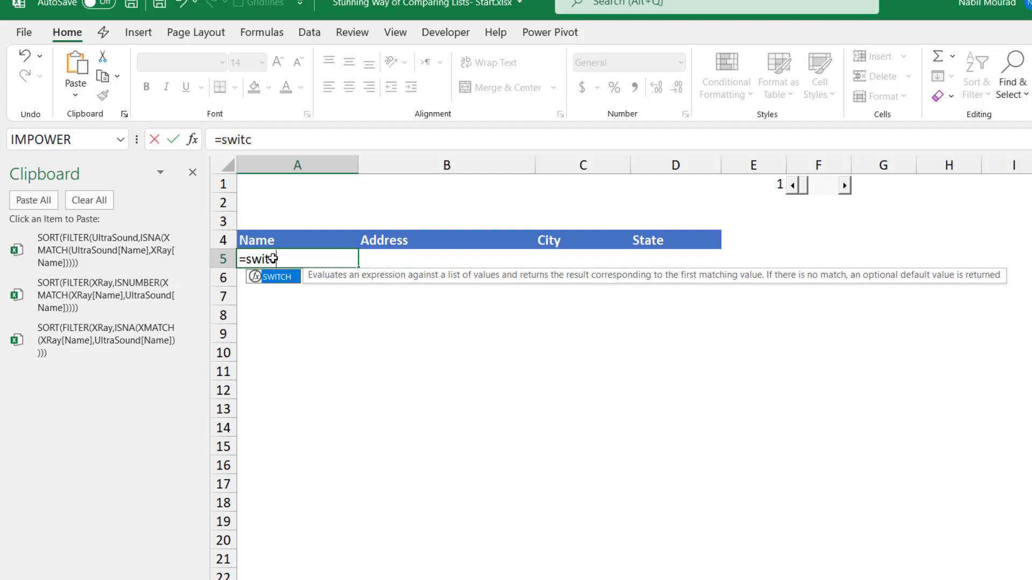
key(Tab)
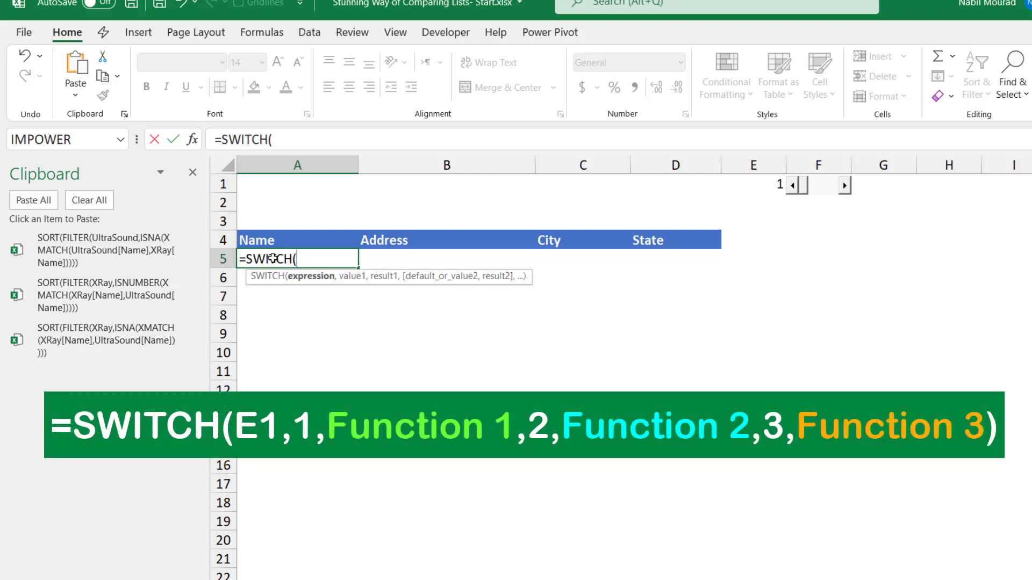
text(E1)
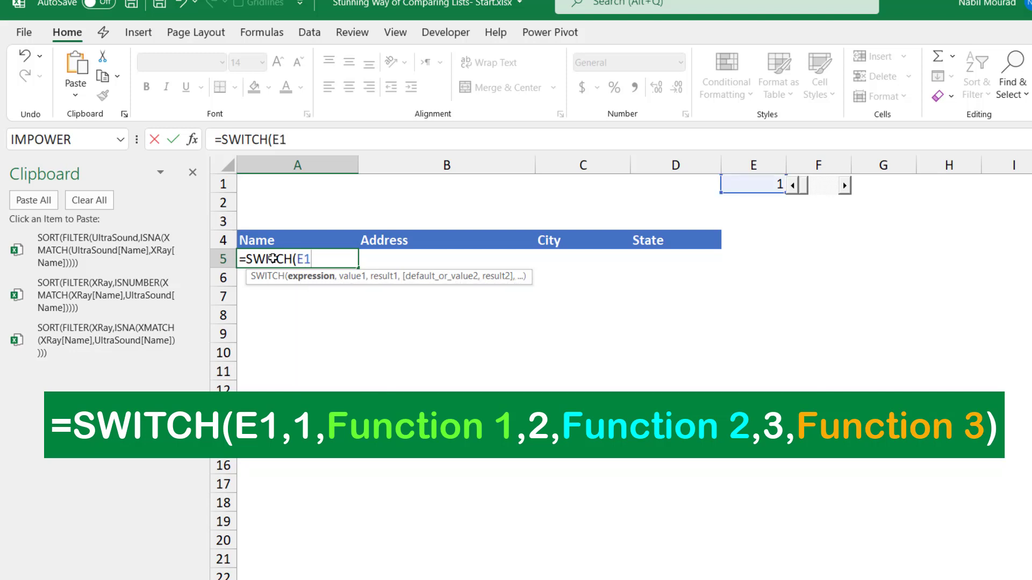
text(,)
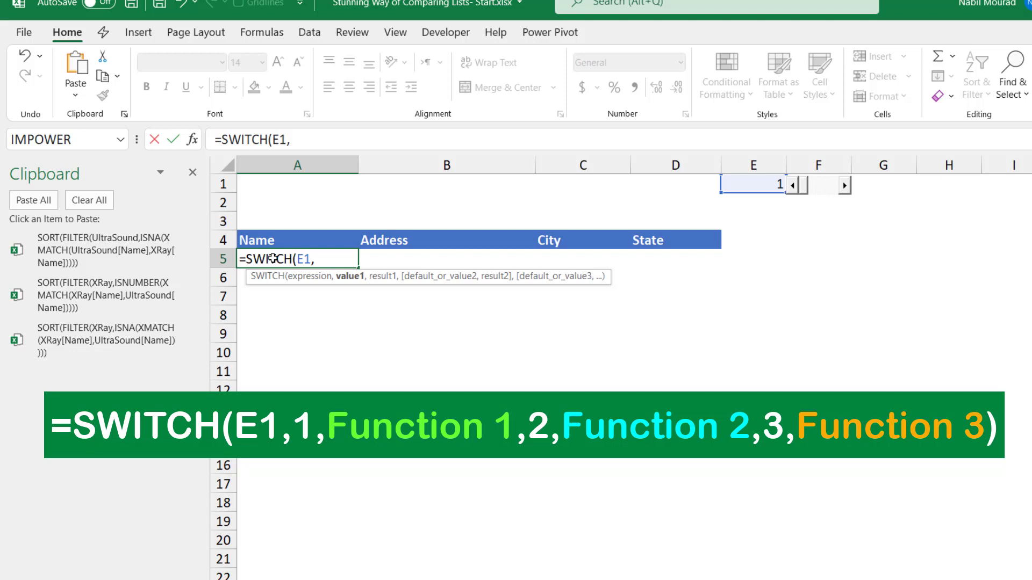
text(1,)
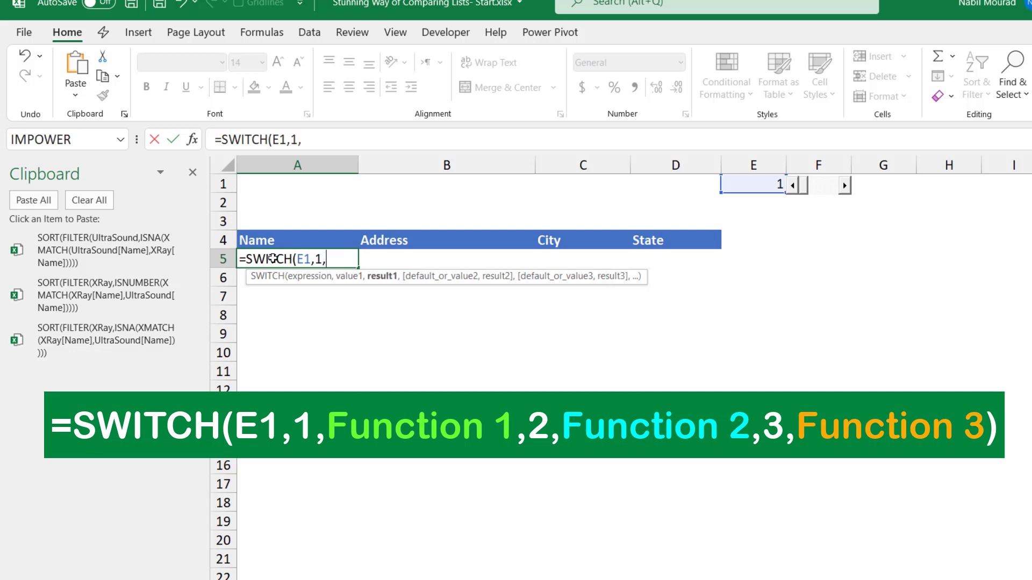
click(86, 340)
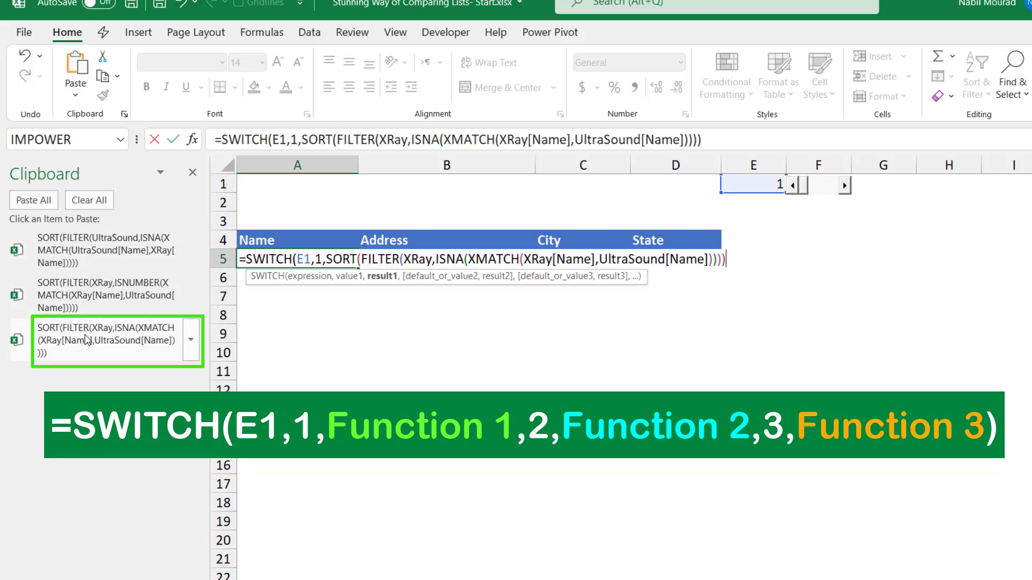
- Add value 2 to the SWITCH formula, paired with the copied XRay ISNUMBER formula
text(,)
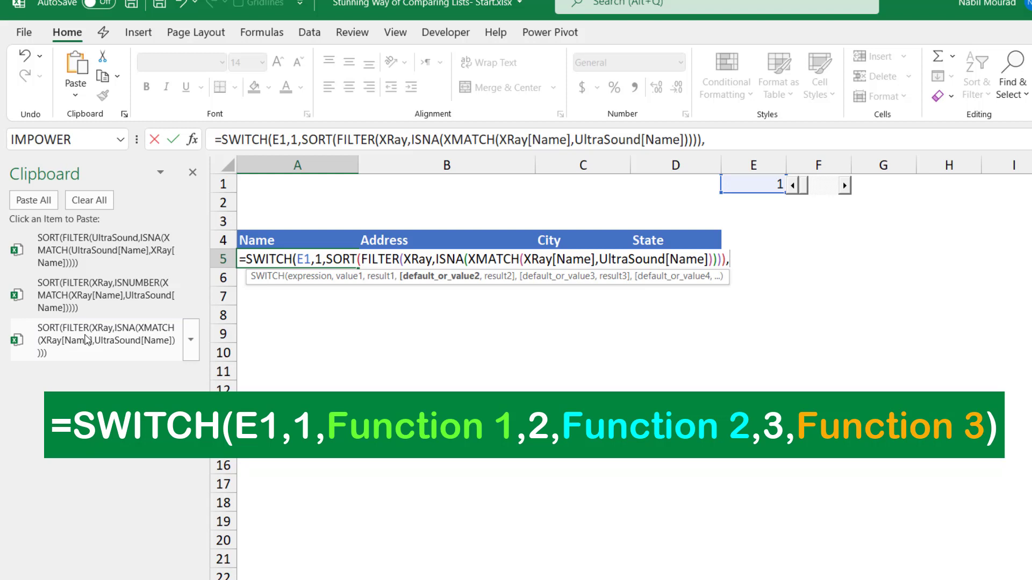
text(2)
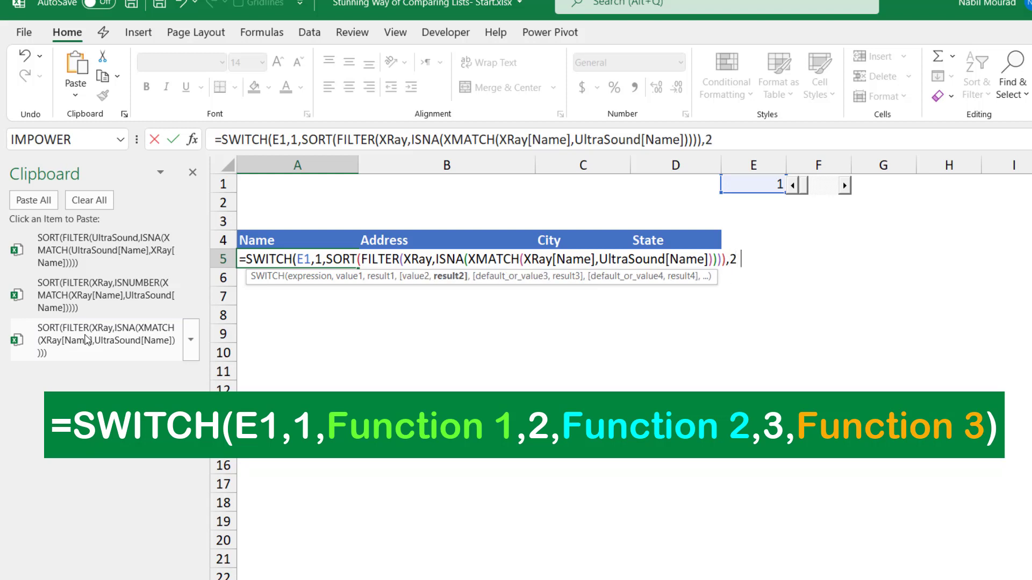
text(,)
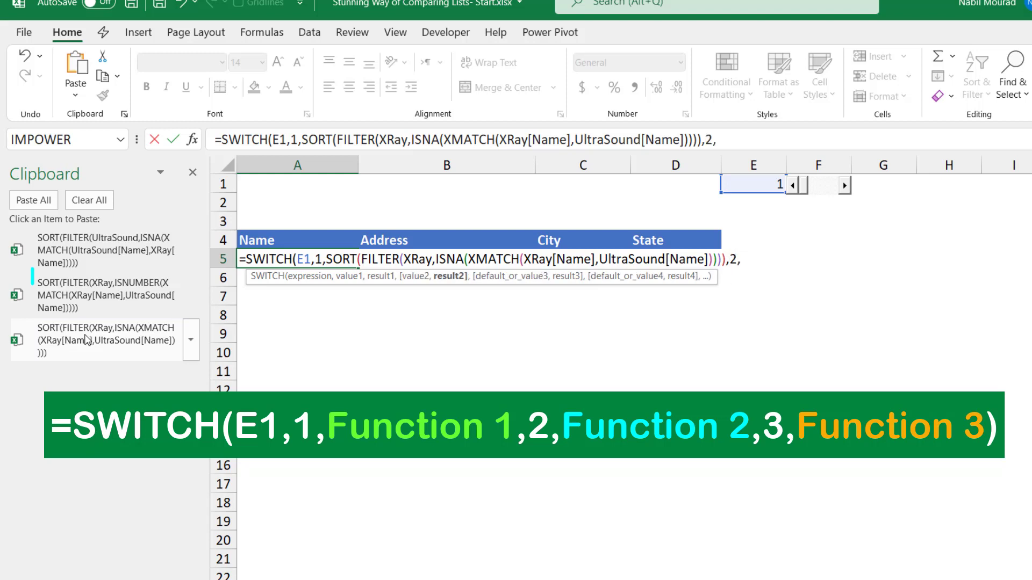
click(116, 290)
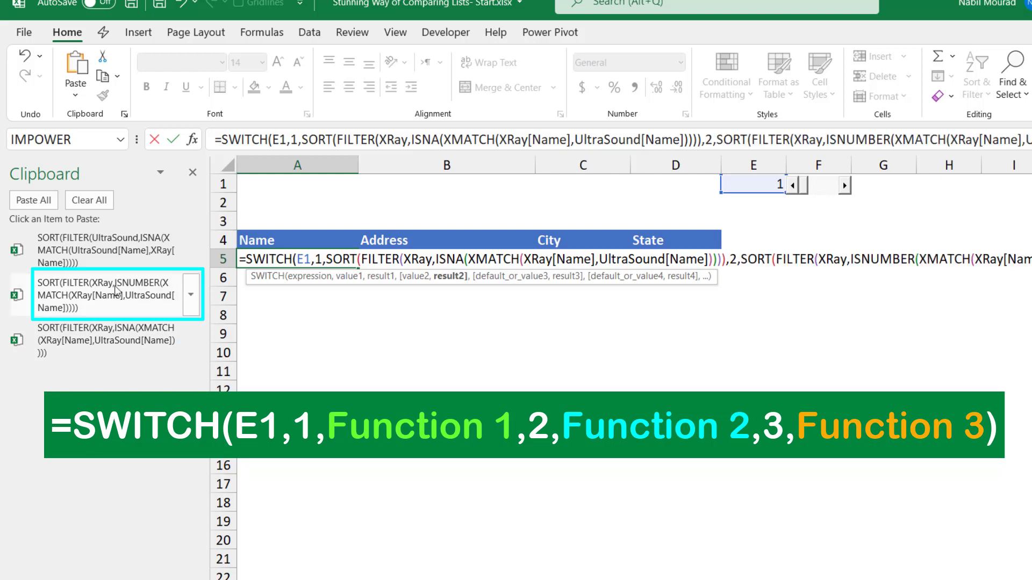
- Add value 3 to the SWITCH formula, paired with the copied UltraSound ISNA formula, and close the parentheses
text(,)
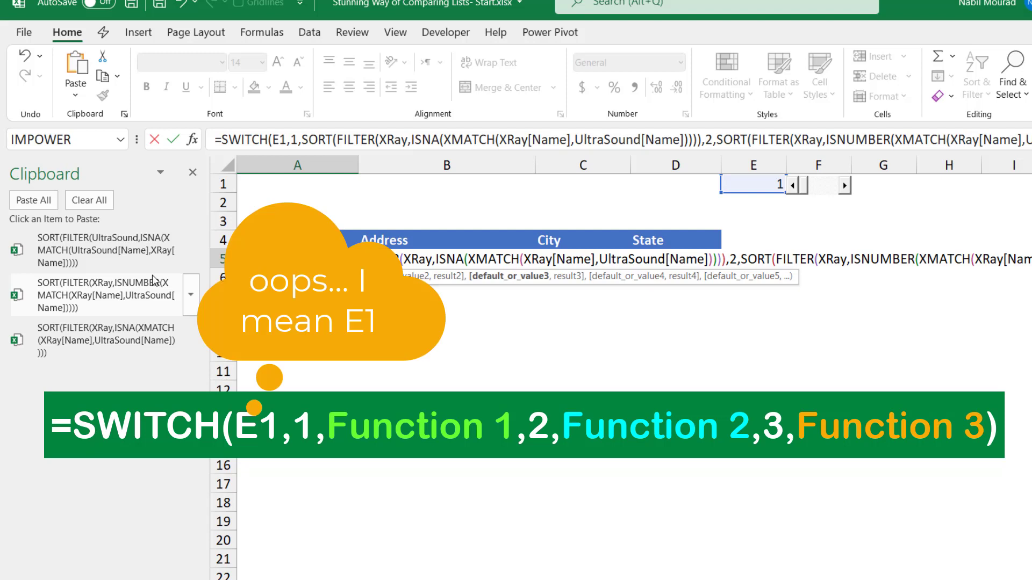
text(3)
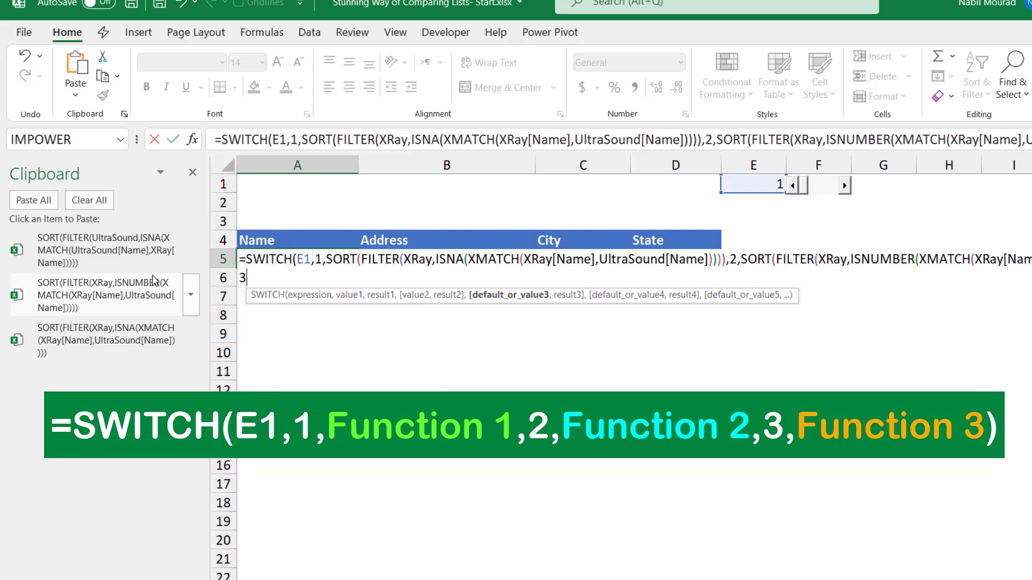
text(,)
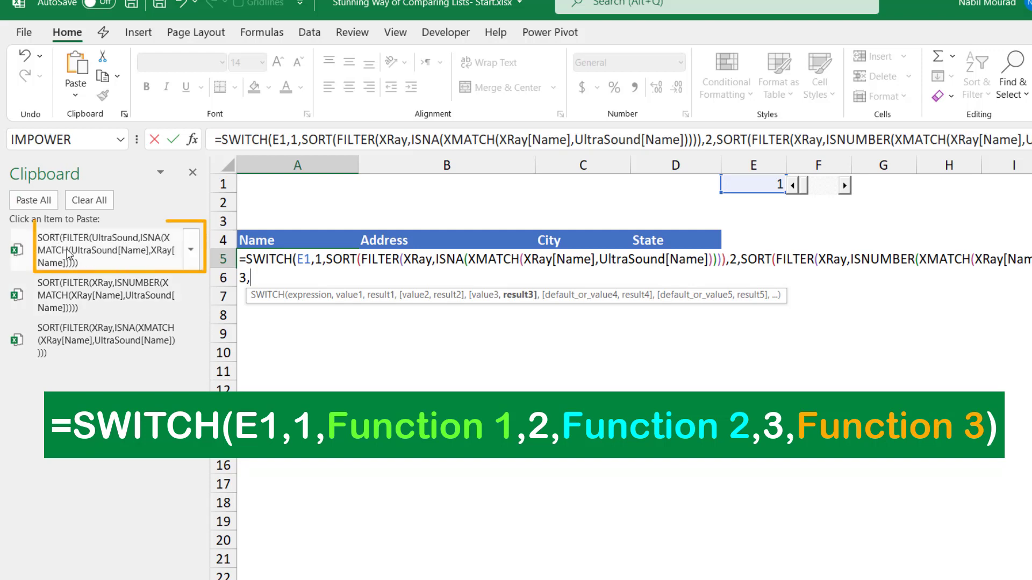
click(69, 254)
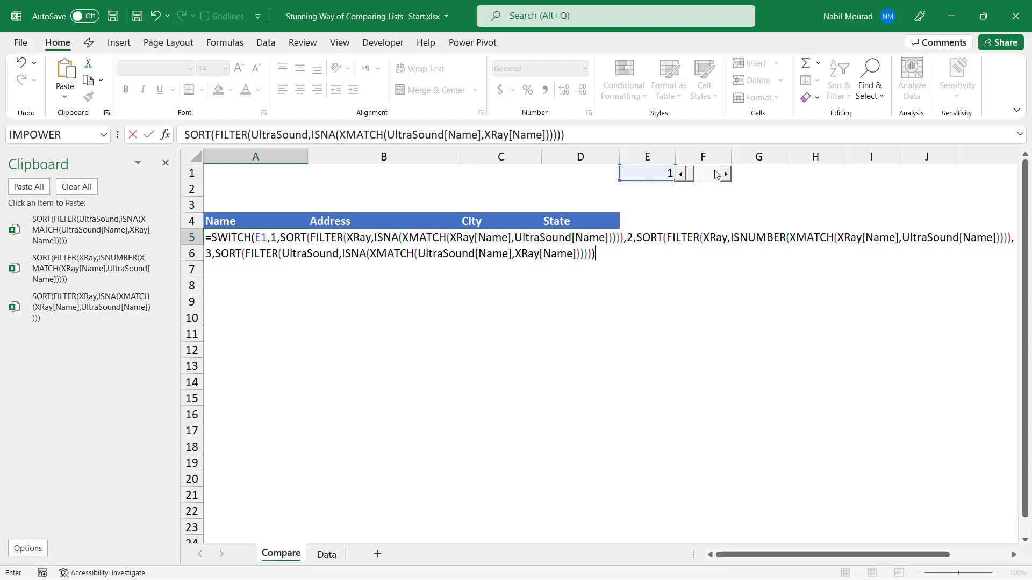
- Close the Office Clipboard, commit the SWITCH formula in A5, and test it with the scroll bar at 2 and 3
click(165, 164)
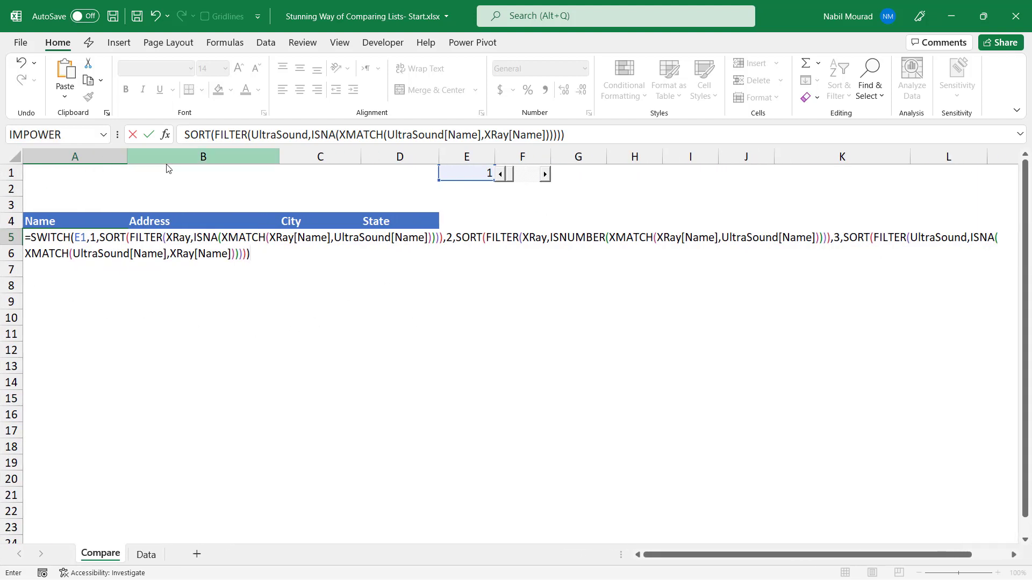
key(Return)
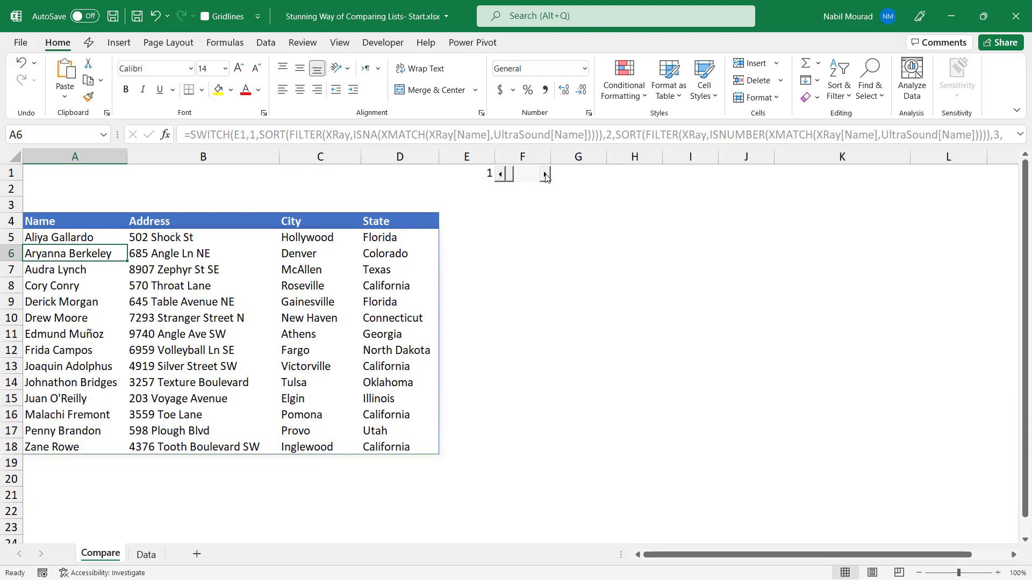
click(545, 175)
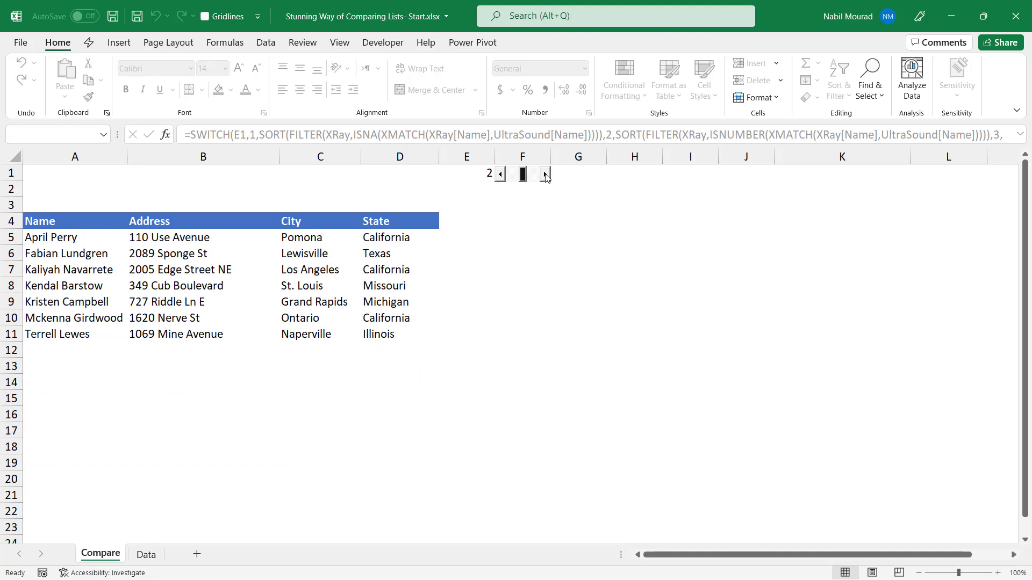
click(545, 174)
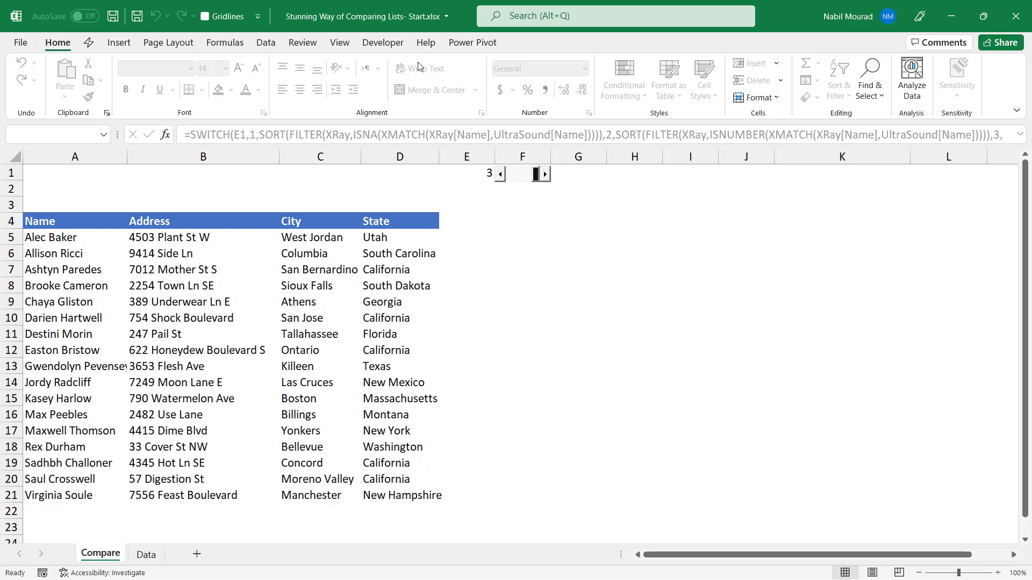
- Move the scroll bar in Design Mode to cover cell E1, exit Design Mode, and scroll it back to 1
click(384, 43)
click(334, 81)
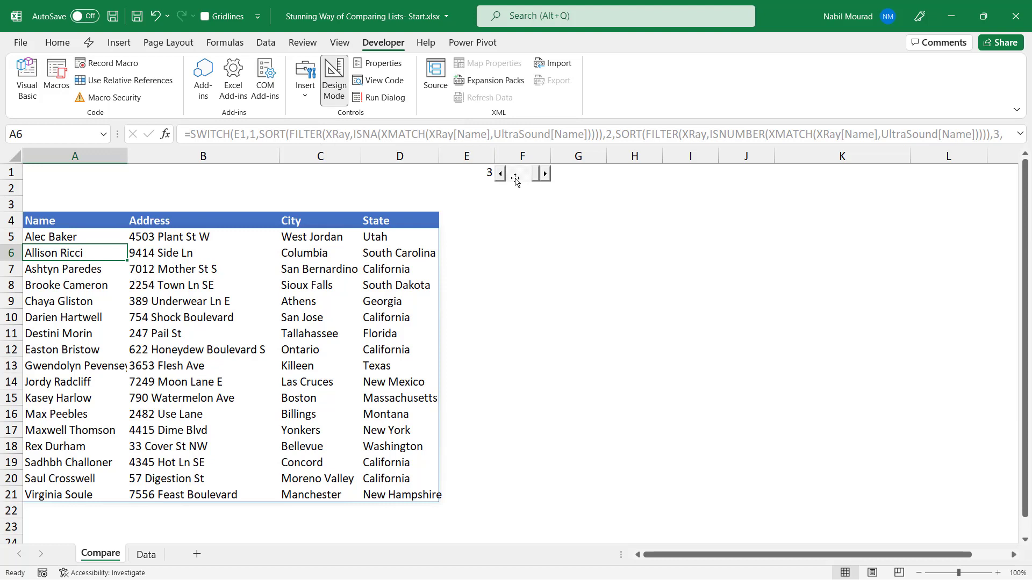
click(510, 175)
drag(509, 175, 463, 176)
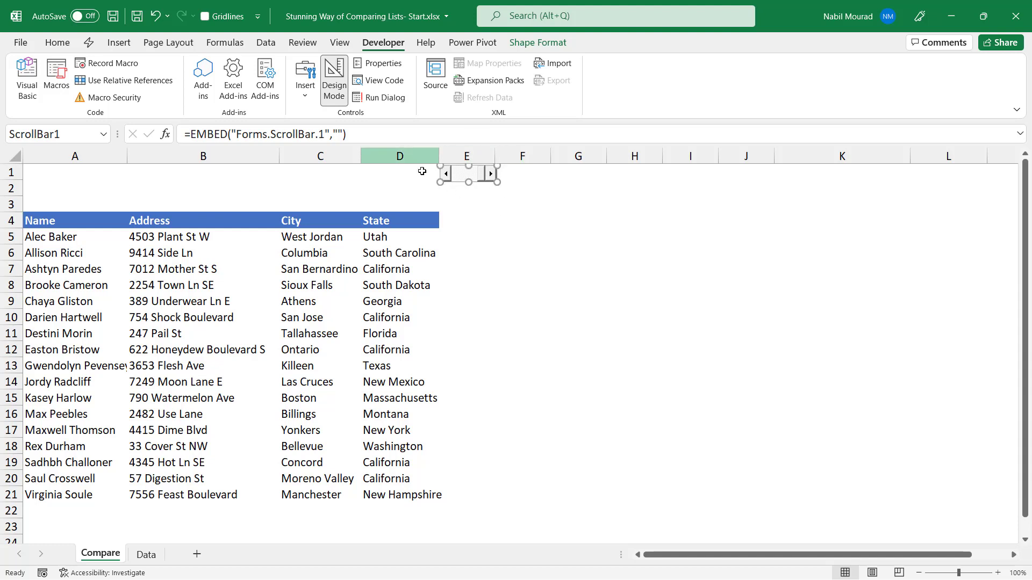
click(333, 75)
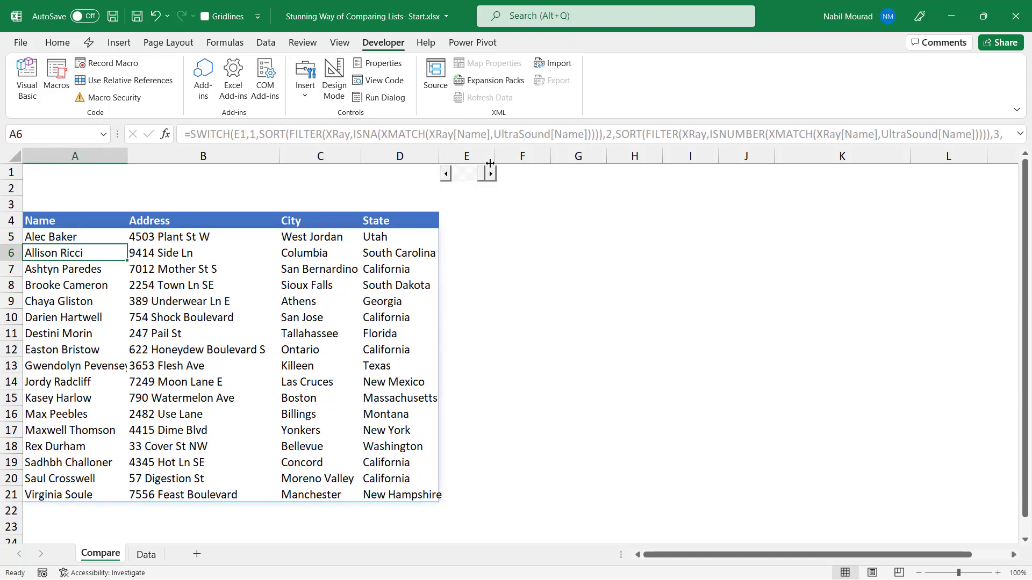
click(446, 174)
click(446, 174)
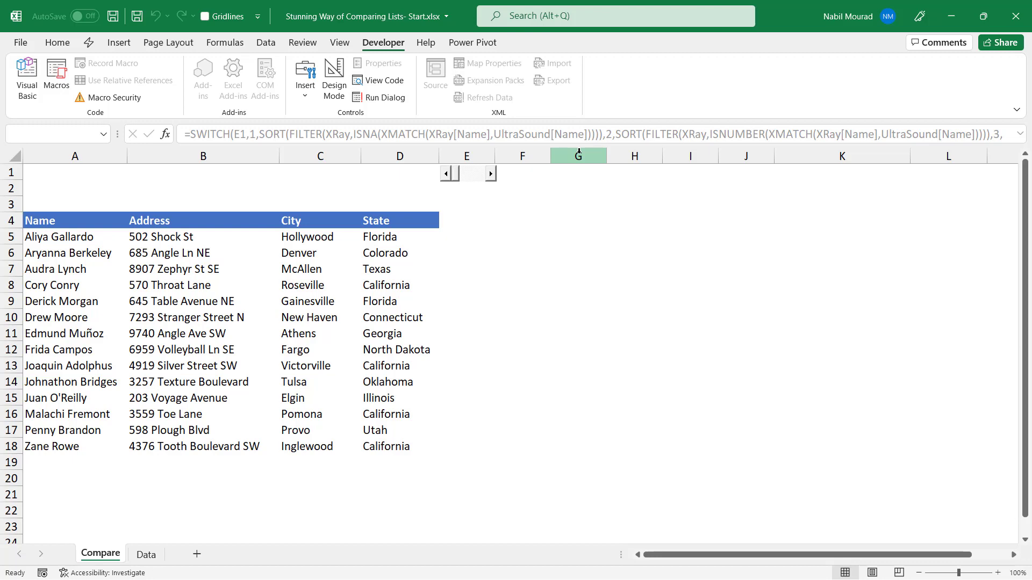
- Hide columns G through N on the Compare sheet
drag(578, 155, 830, 156)
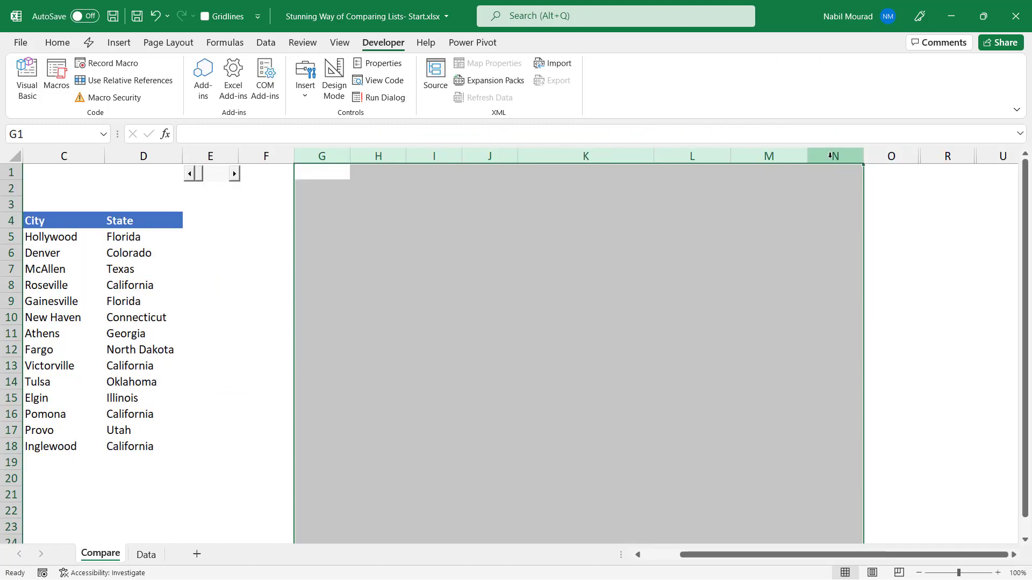
right_click(830, 155)
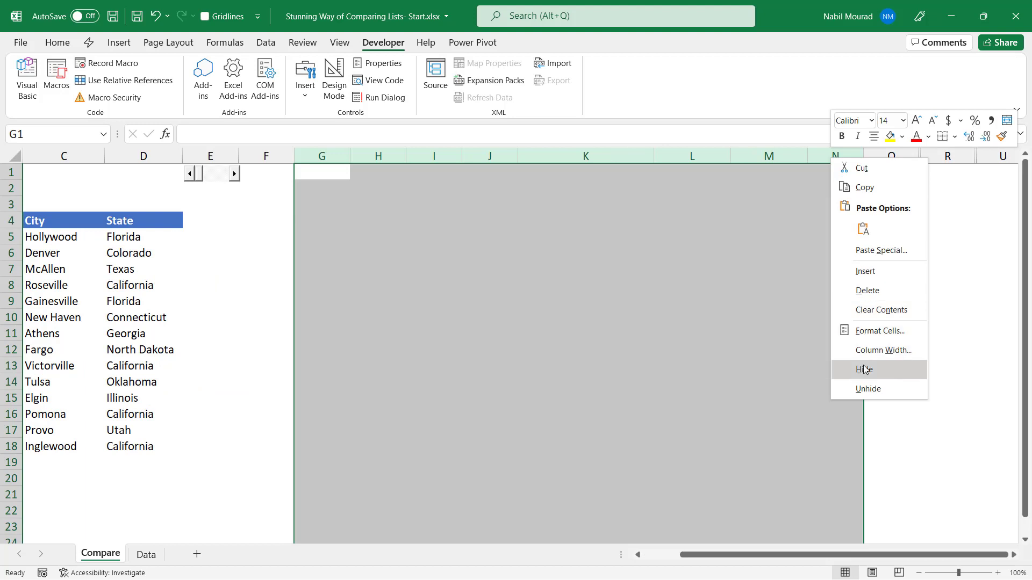
click(868, 370)
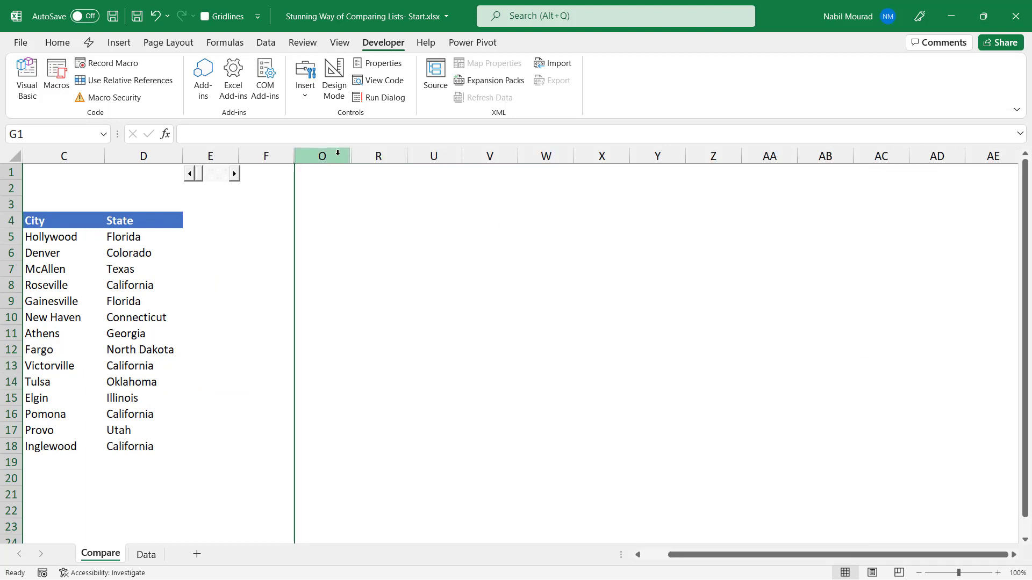
- Unhide the helper columns P and Q between columns O and R on the Compare sheet
click(339, 154)
drag(338, 154, 362, 156)
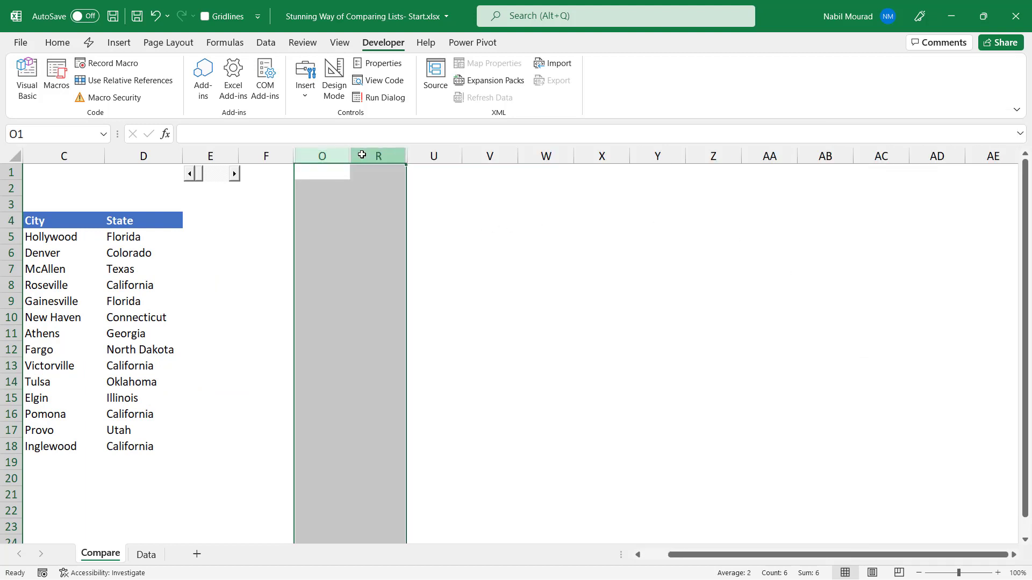
right_click(362, 158)
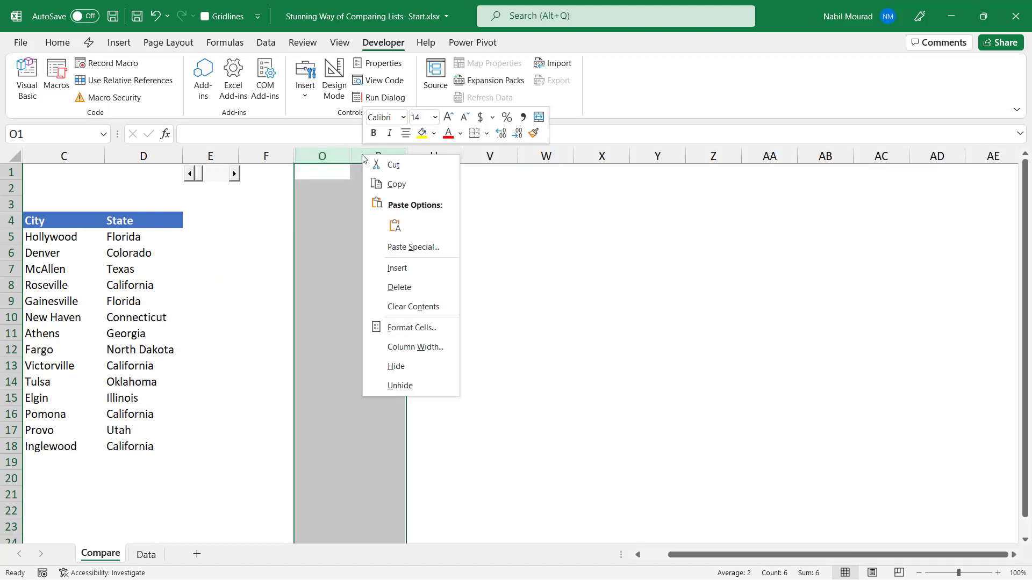
click(404, 386)
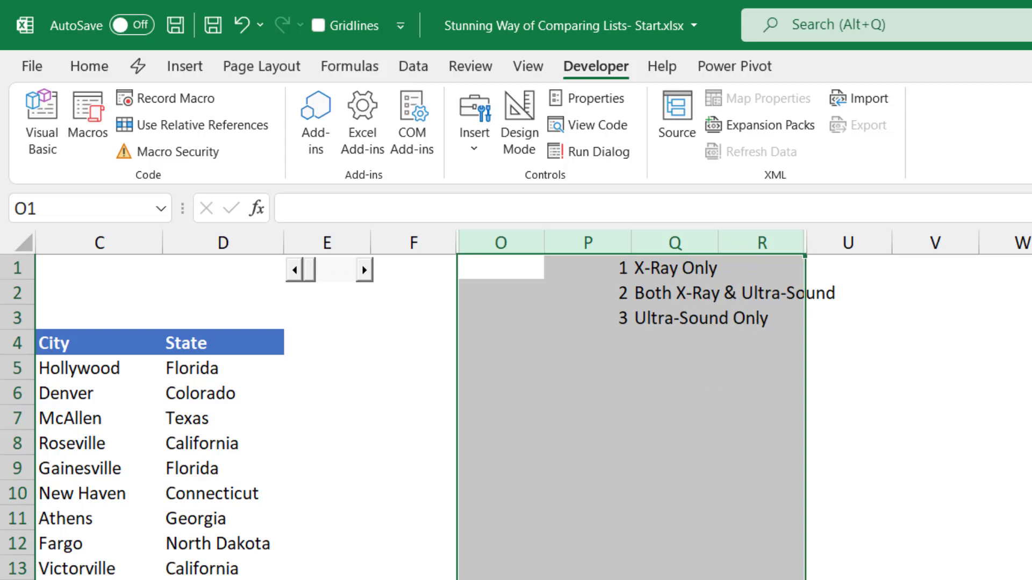
- Enter the formula =ROWS(A5#) in cell A3 to count the rows of the spilled patient list
scroll(104, 314, left, 2)
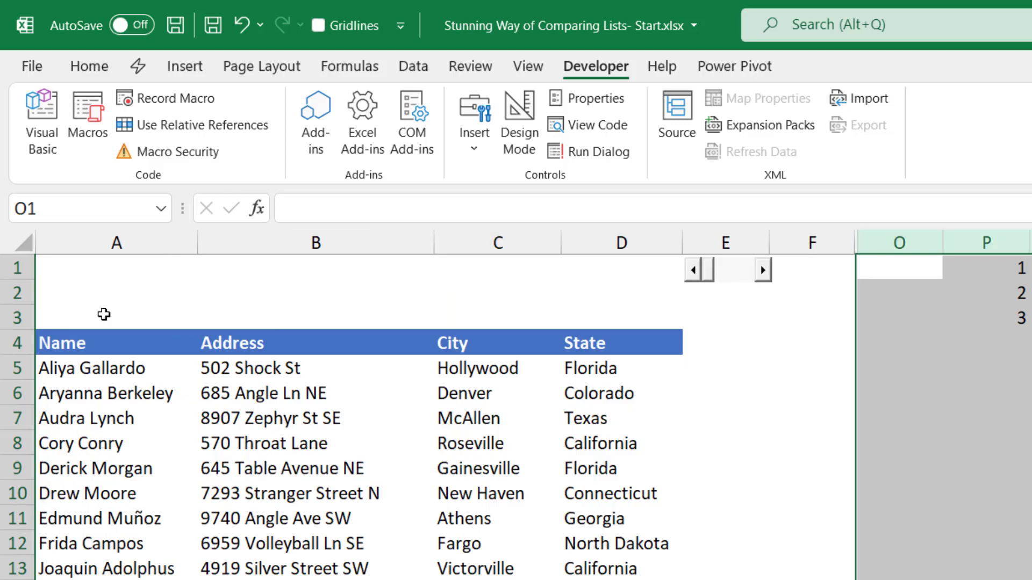
click(104, 315)
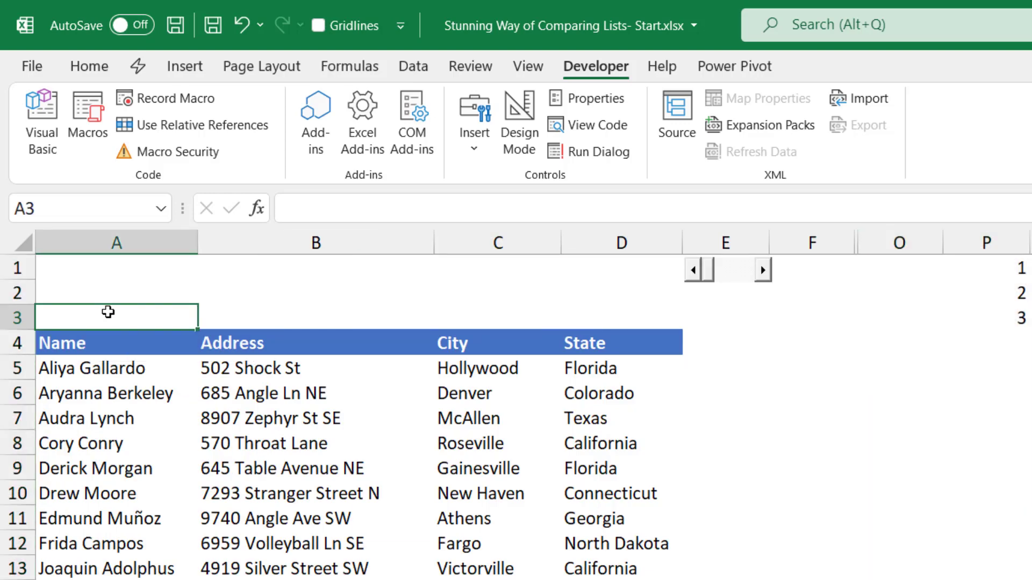
text(=rows)
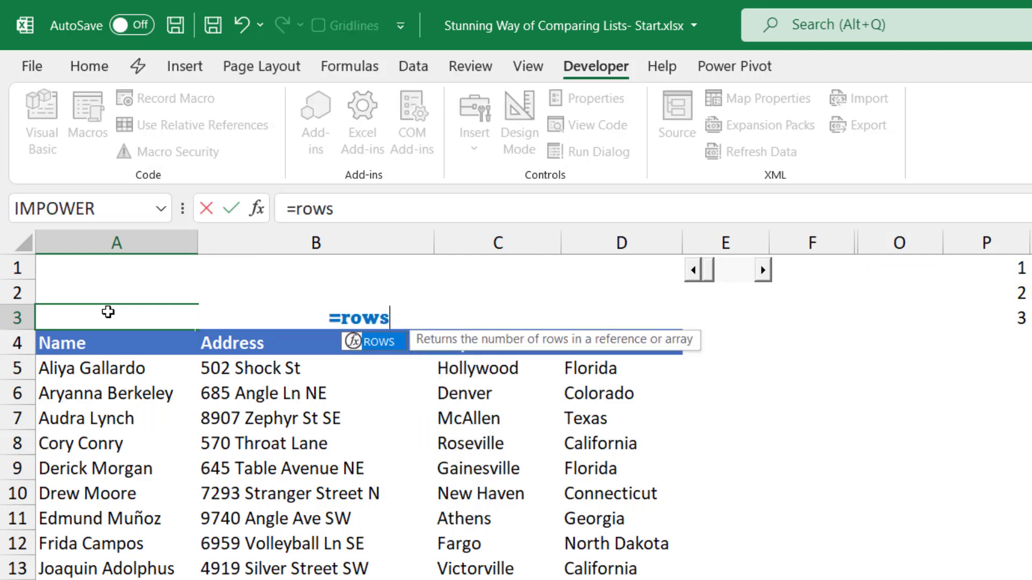
key(Tab)
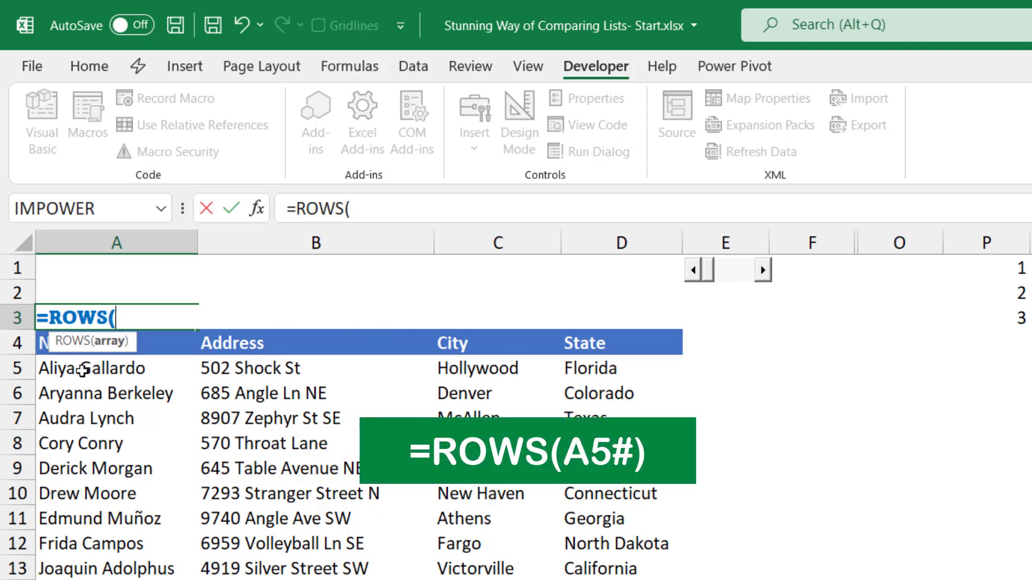
click(150, 359)
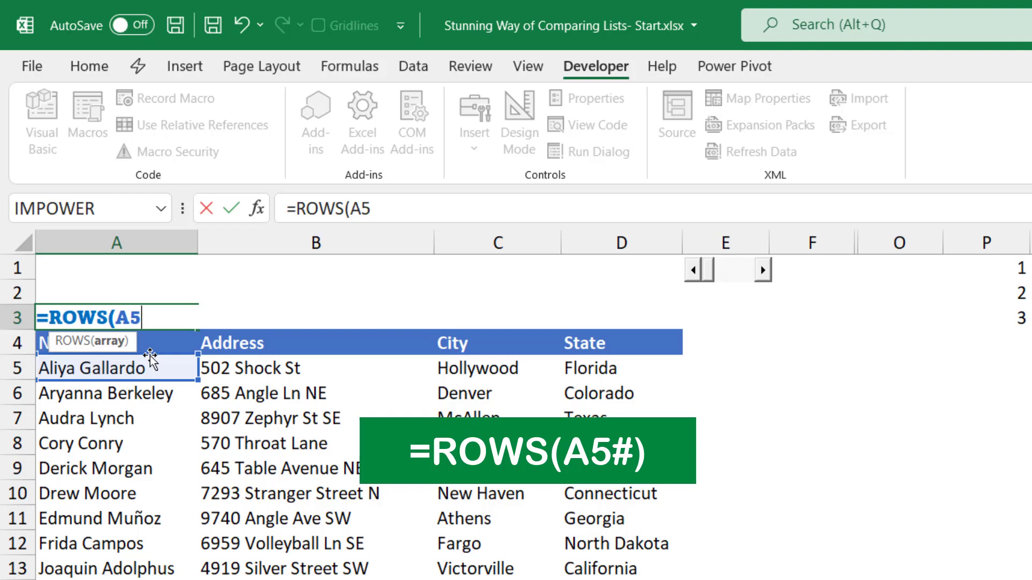
text(#)
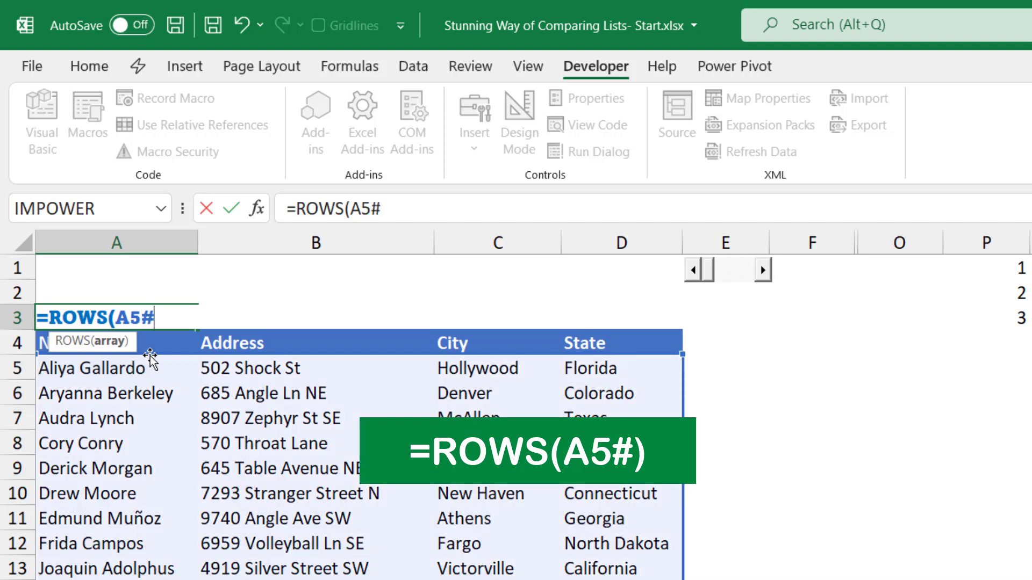
text())
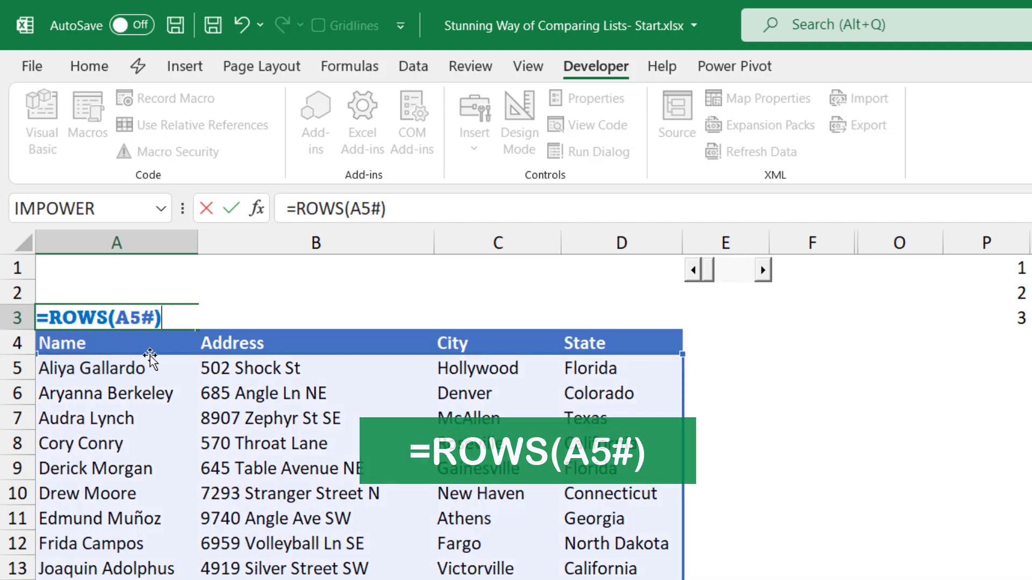
key(Return)
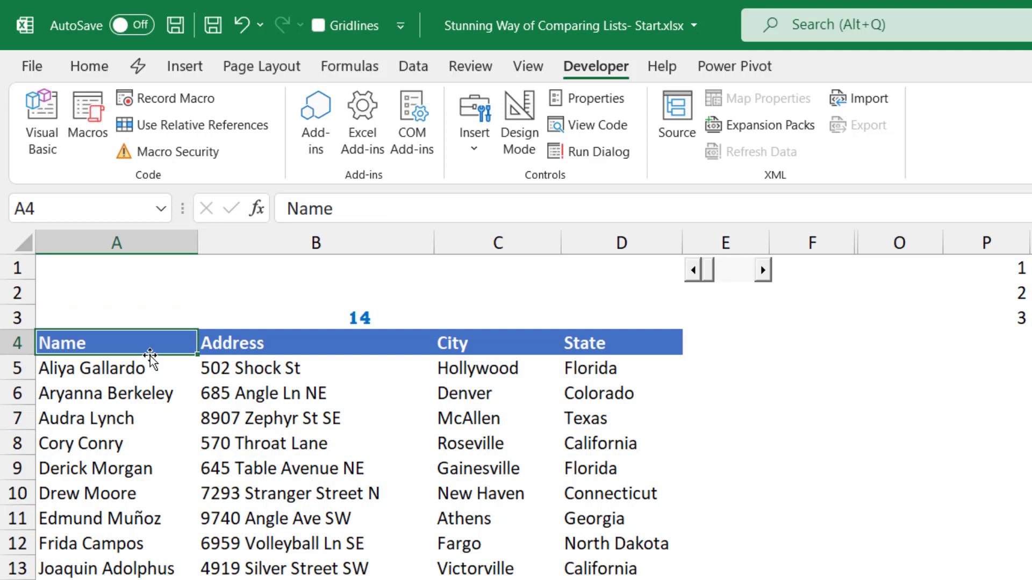
- Edit the formula in A3 to append the text &" Patients had " after ROWS(A5#)
click(96, 314)
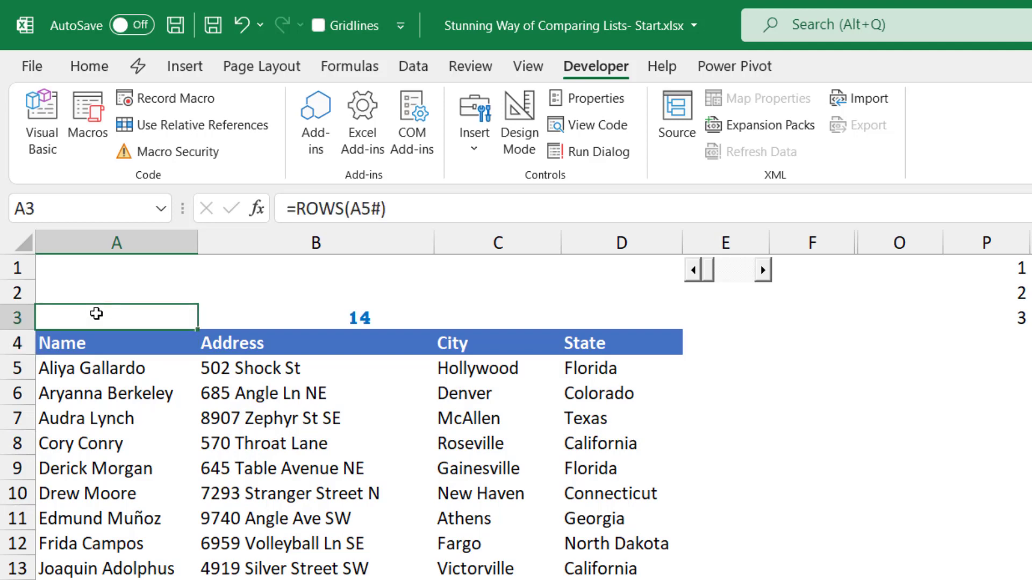
key(F2)
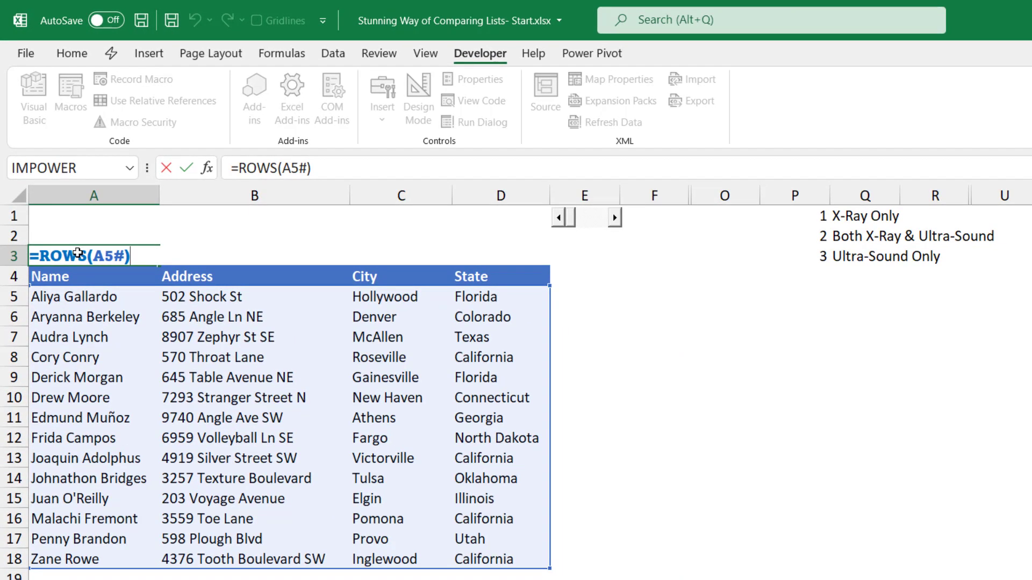
text(&)
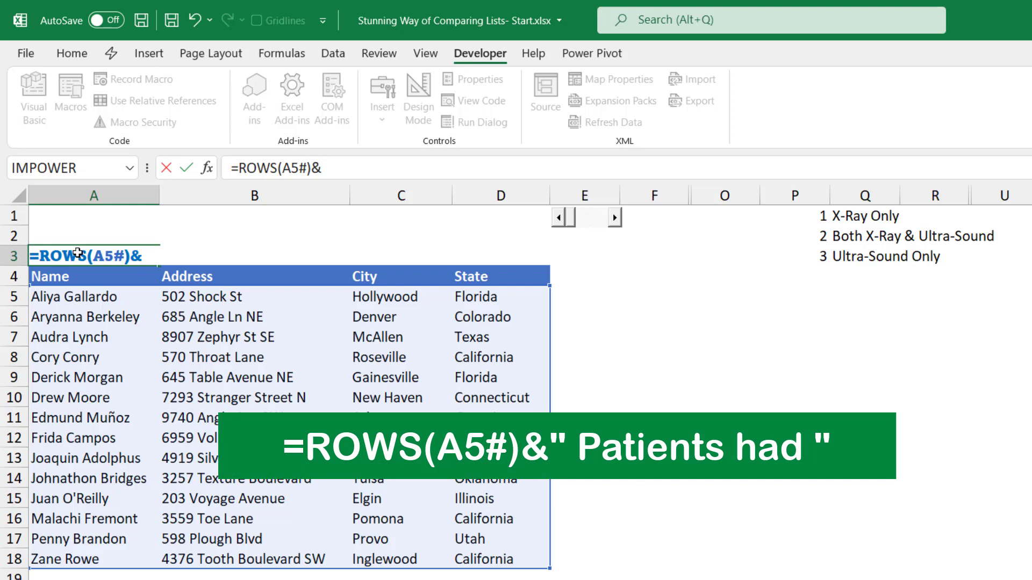
text(" Patients had)
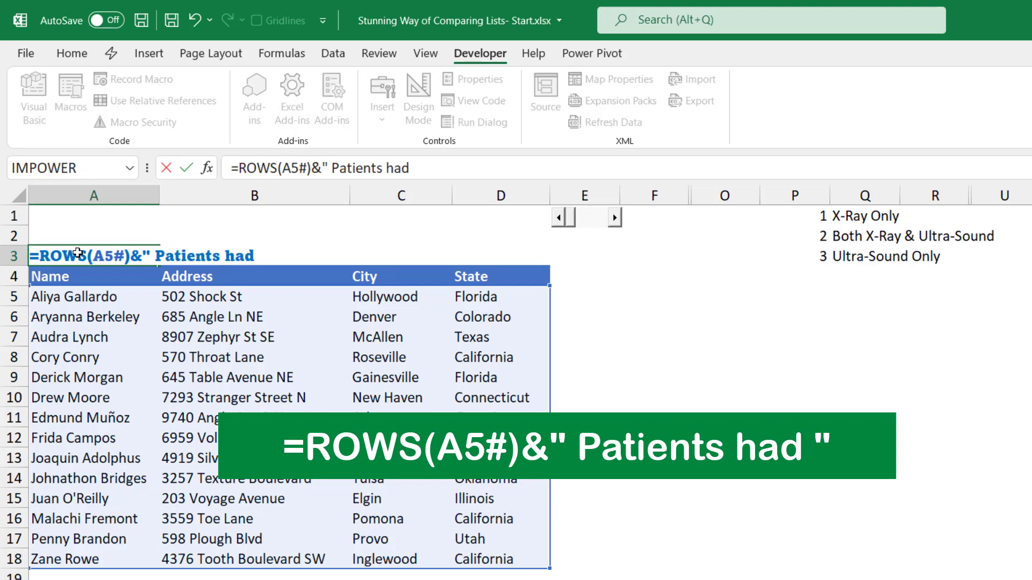
text( ")
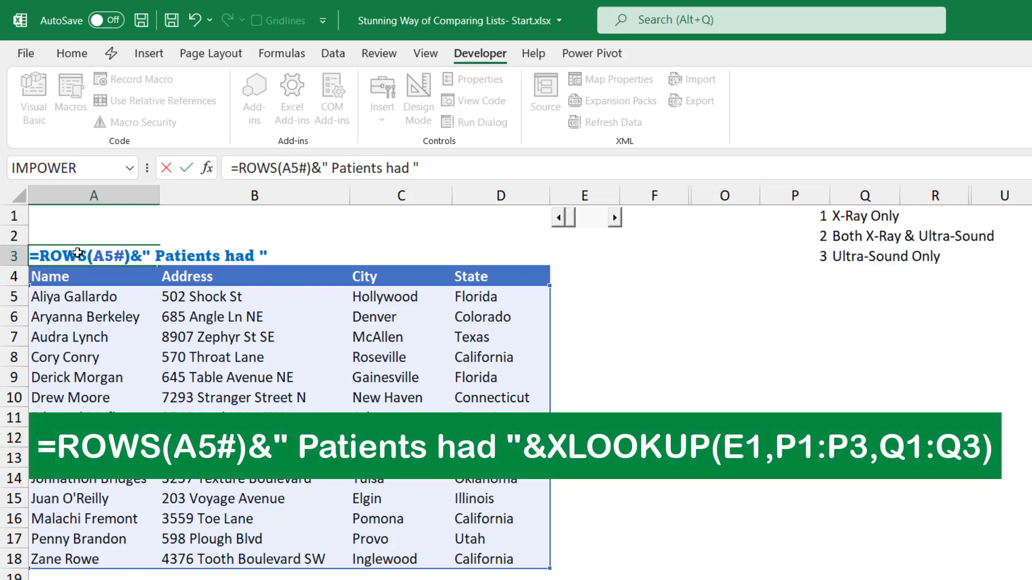
- Append &XLOOKUP(E1,P1:P3,Q1:Q3) to the A3 formula, commit it, and test the title with the scroll bar at 2 and 3
text(&xlook)
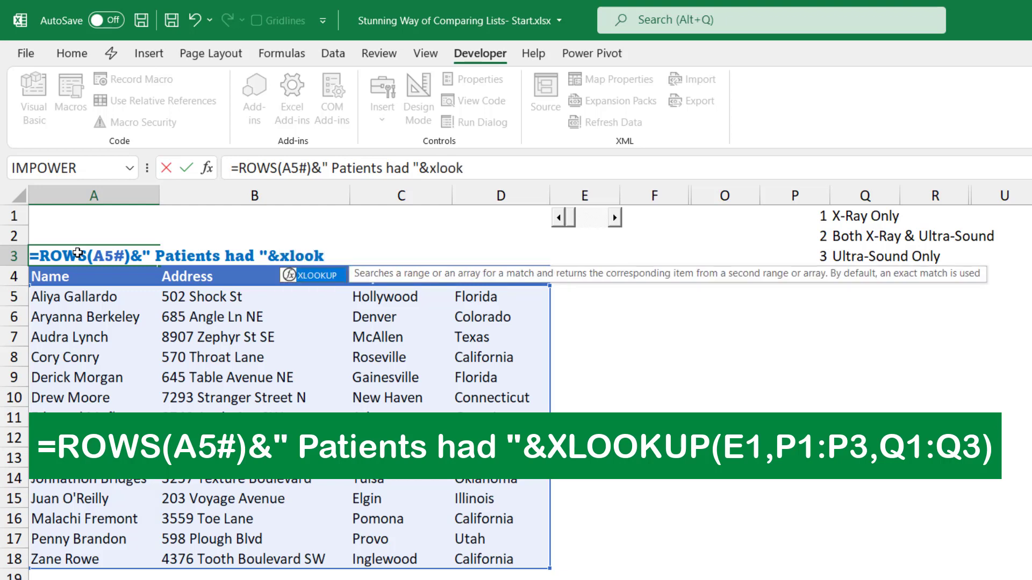
key(Tab)
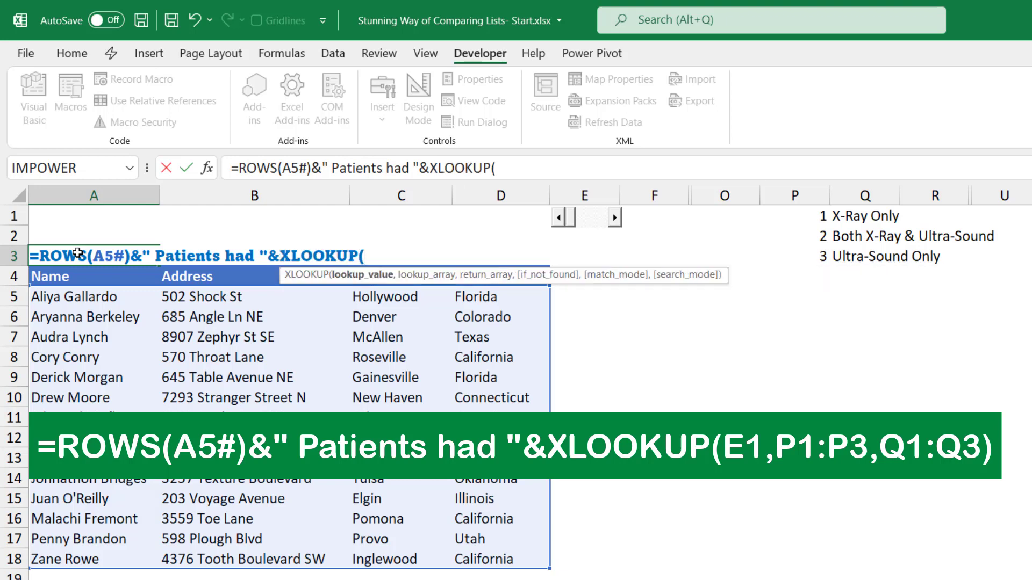
text(E1,)
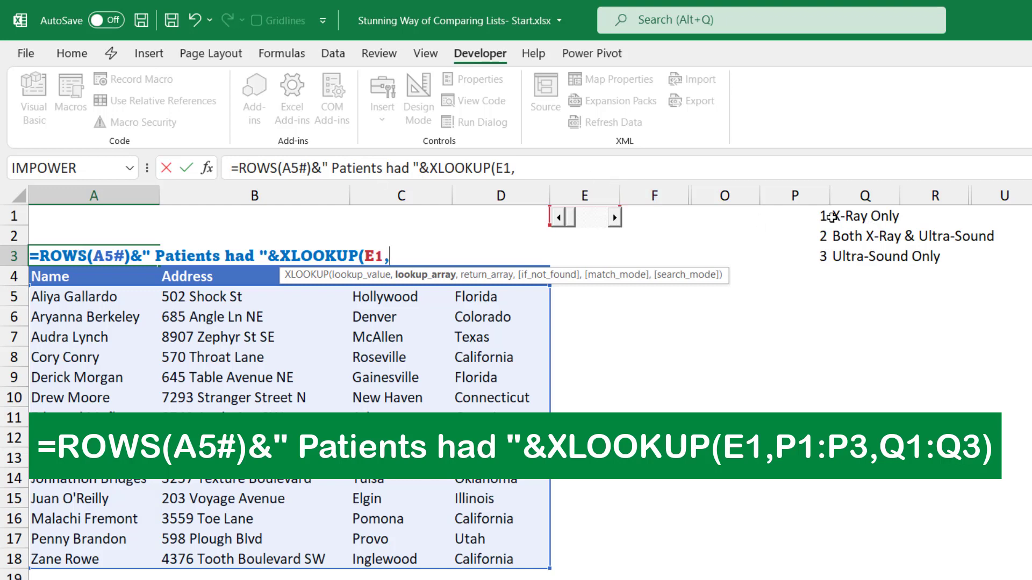
drag(814, 215, 811, 258)
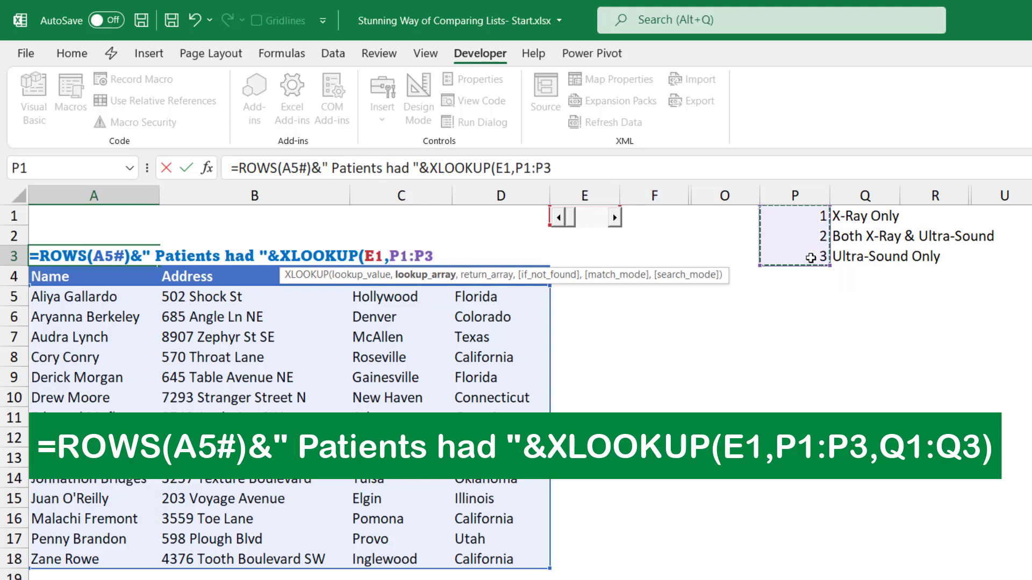
text(,)
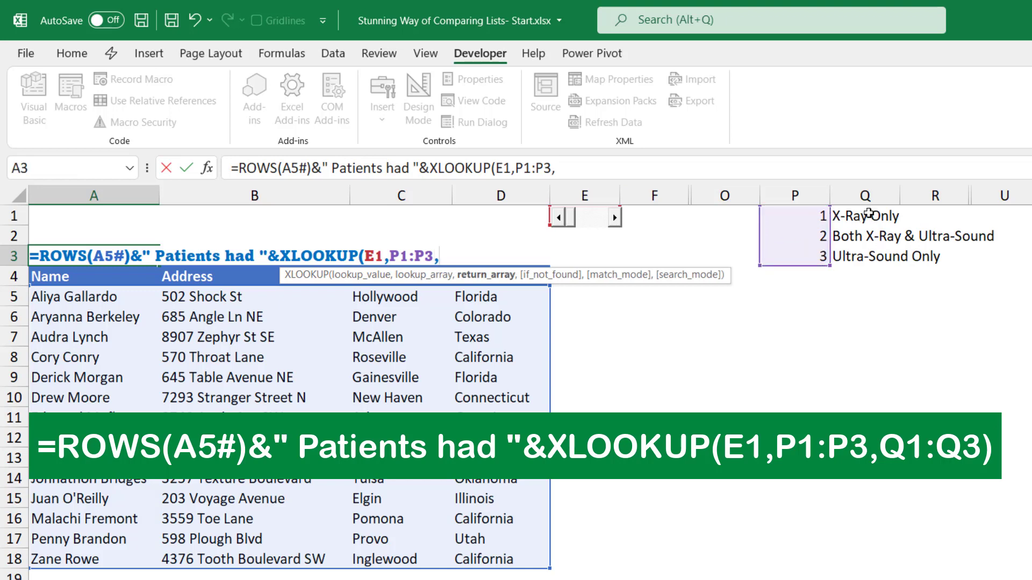
drag(860, 215, 872, 254)
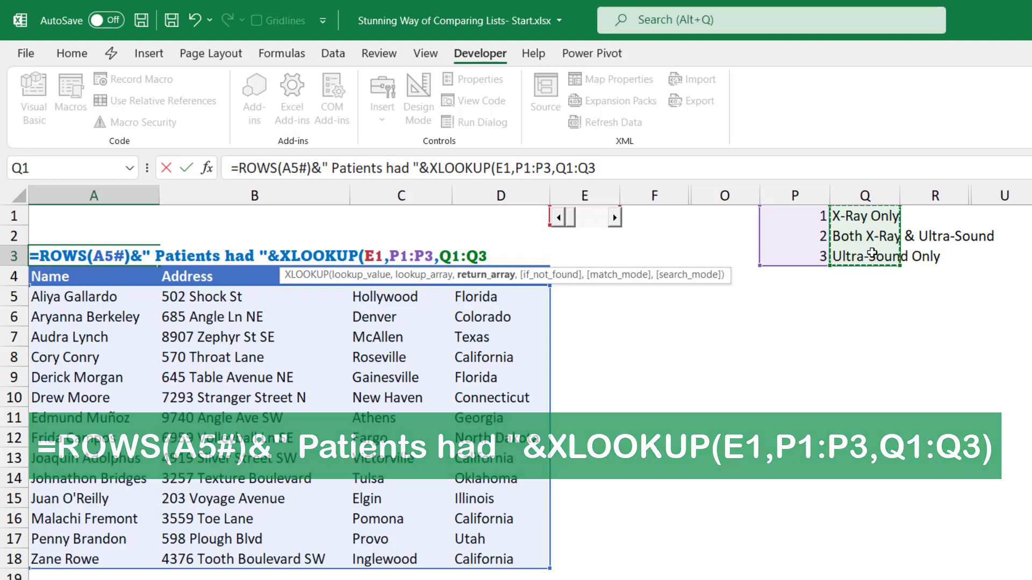
text())
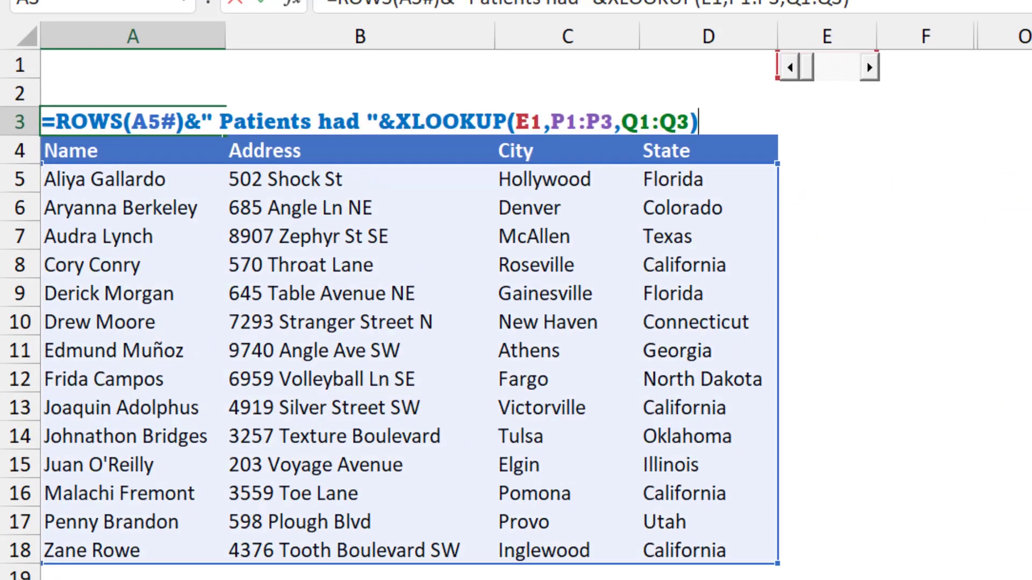
key(Return)
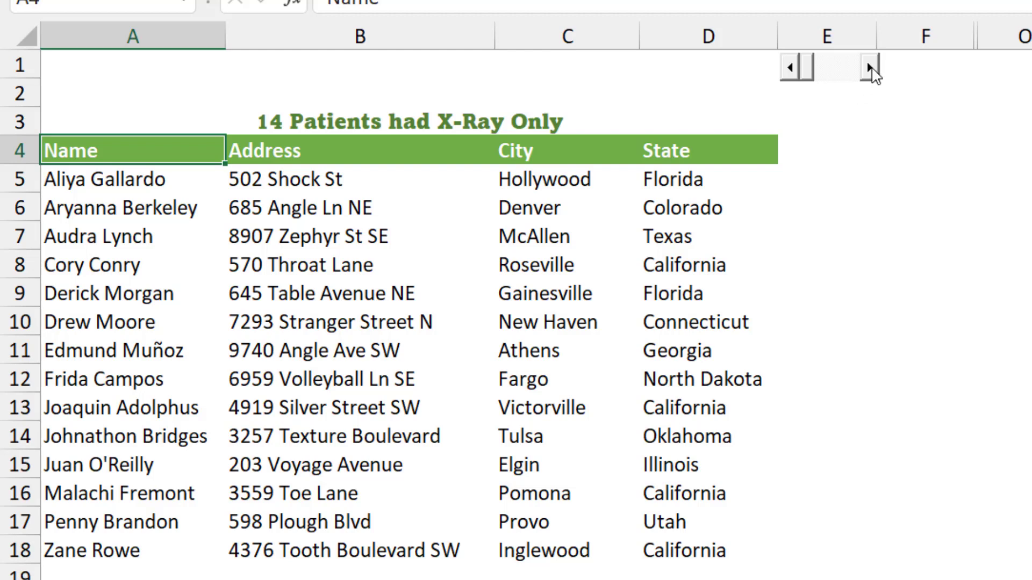
click(870, 68)
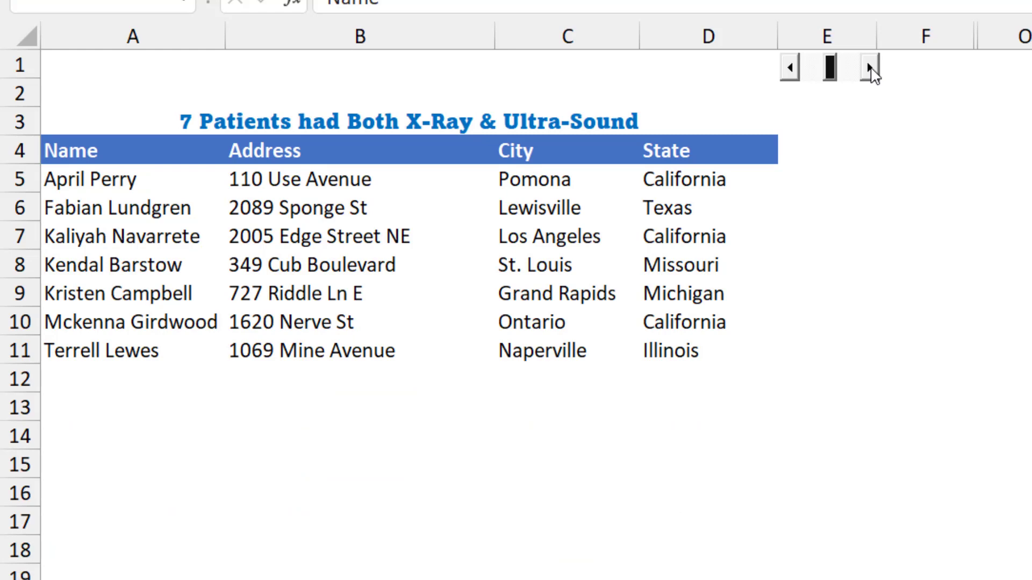
click(869, 68)
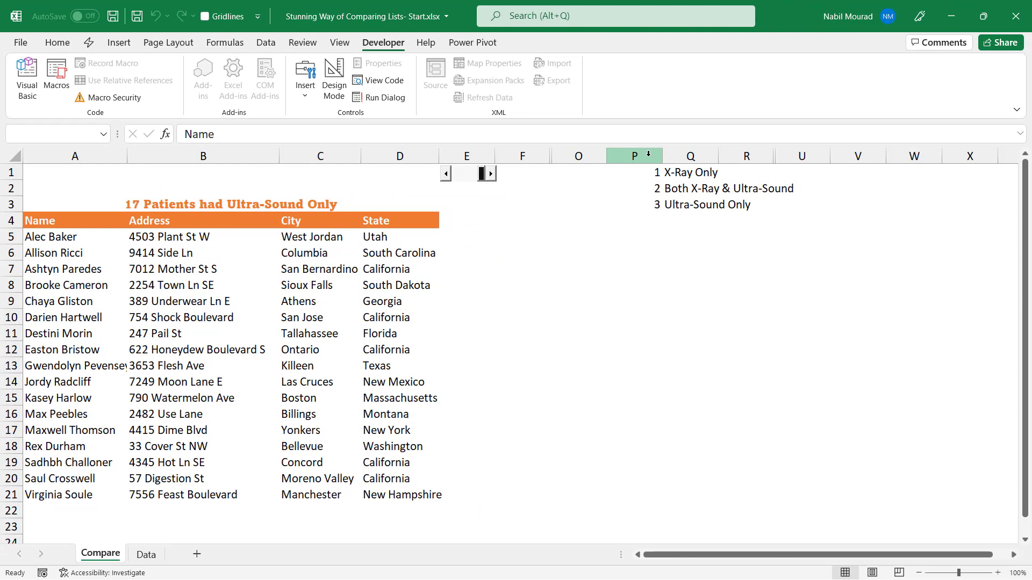
- Hide columns P and Q containing the numbered comparison labels
drag(648, 154, 692, 155)
right_click(692, 156)
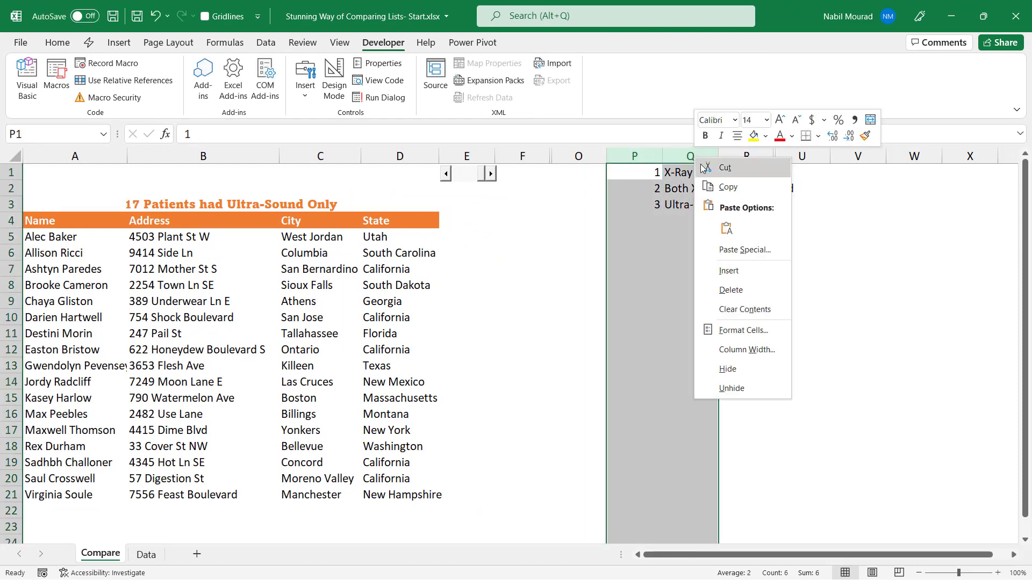
click(746, 371)
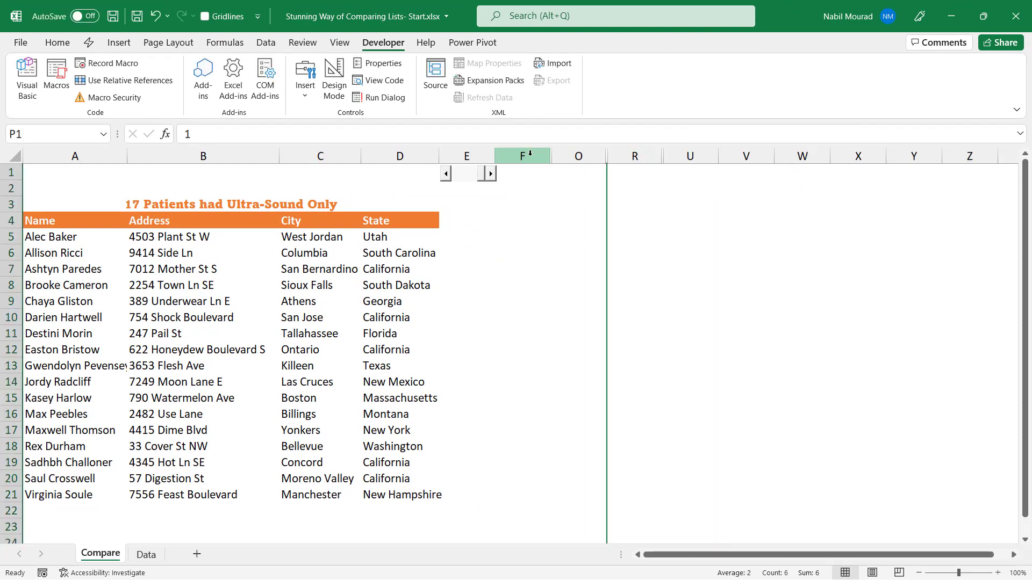
- Unhide columns G through N between columns F and O, and clear the column selection
drag(522, 156, 573, 157)
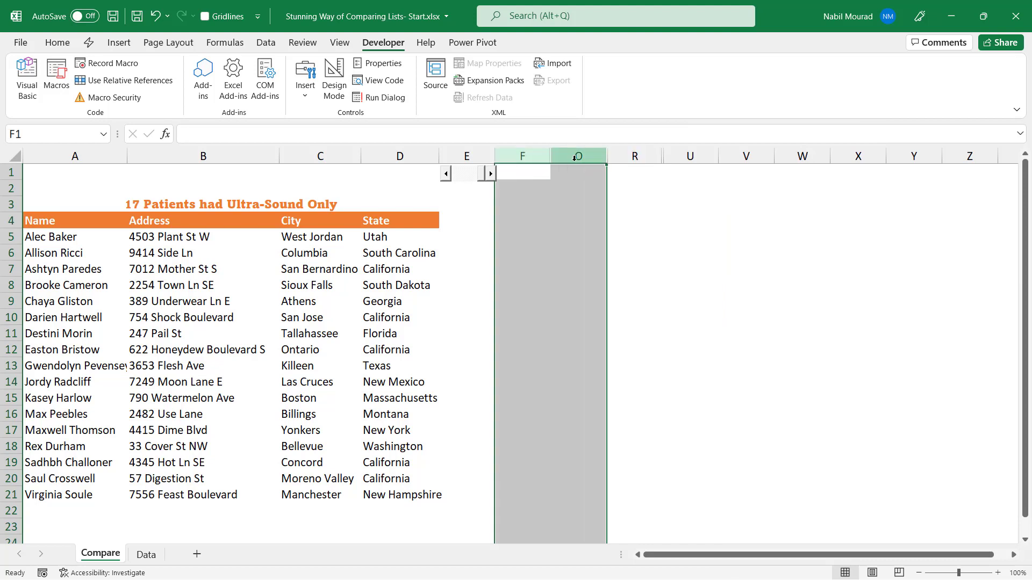
right_click(575, 159)
click(613, 392)
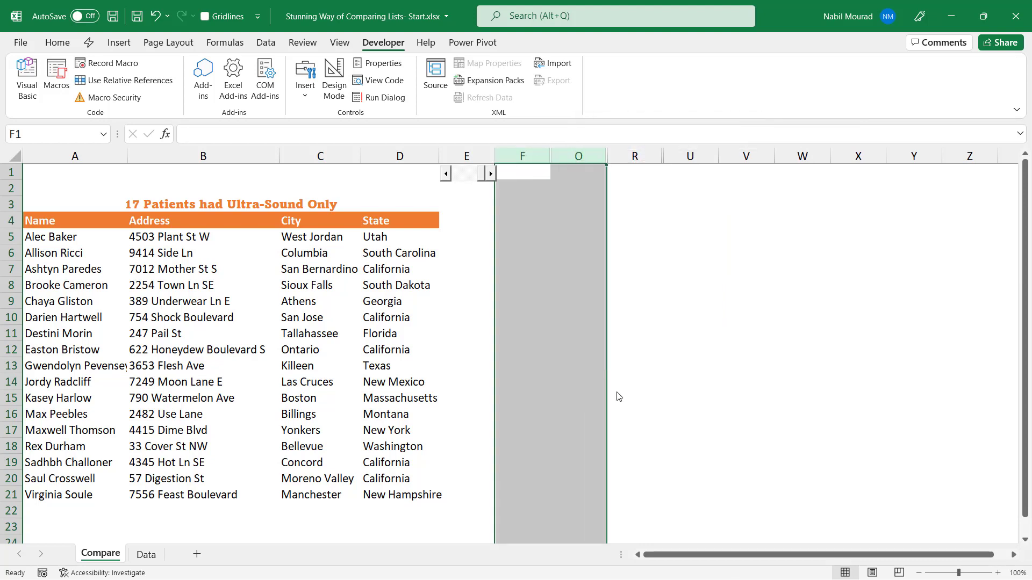
click(583, 254)
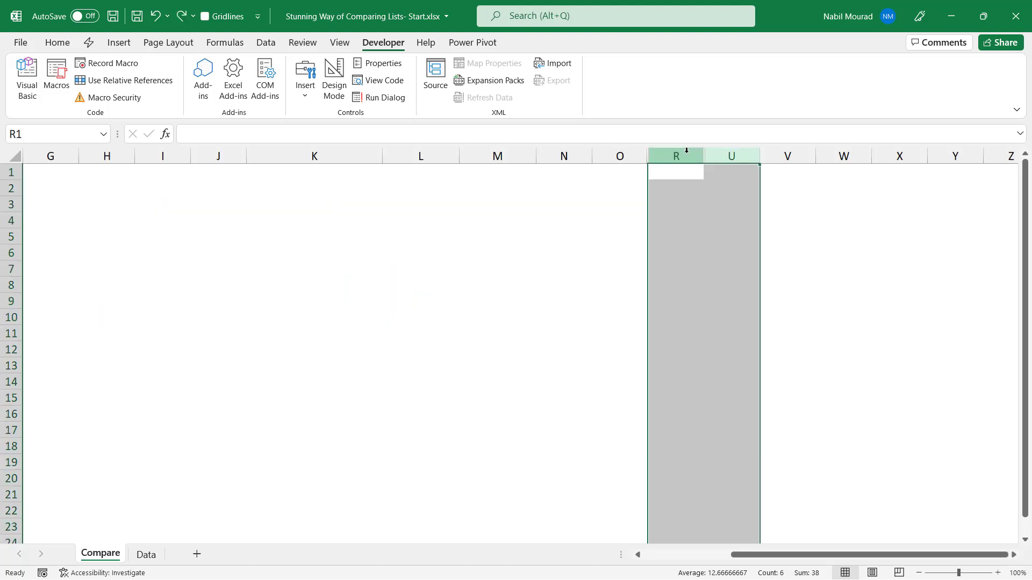
- Unhide columns S and T between R and U, and inspect the ROWS formulas in T1 and T3
right_click(687, 153)
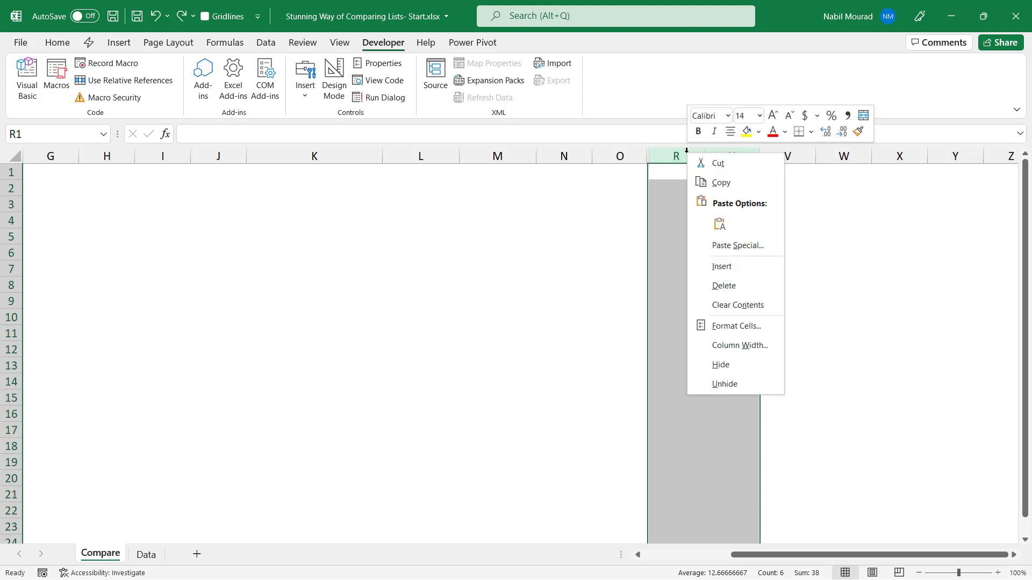
click(725, 385)
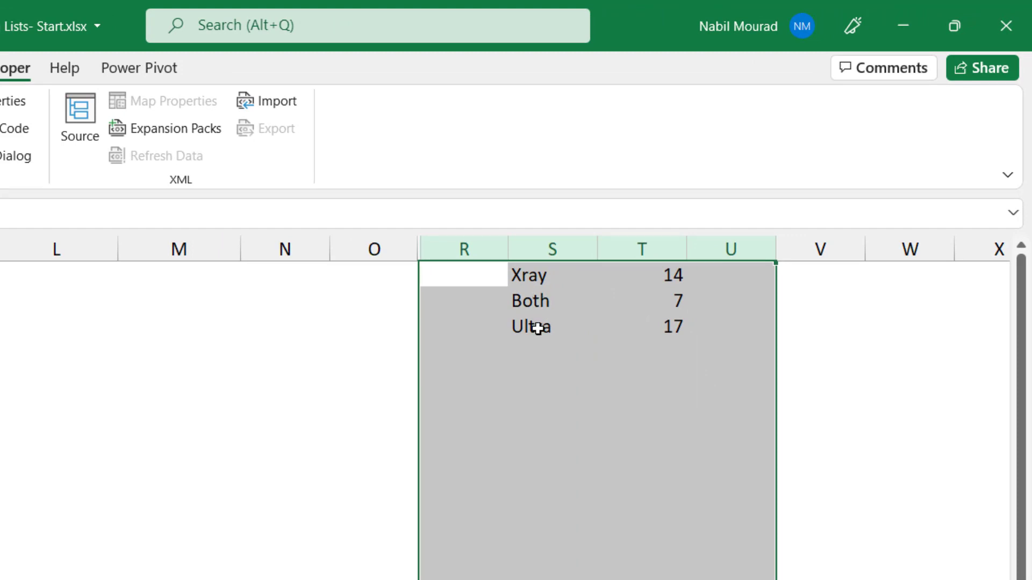
click(667, 273)
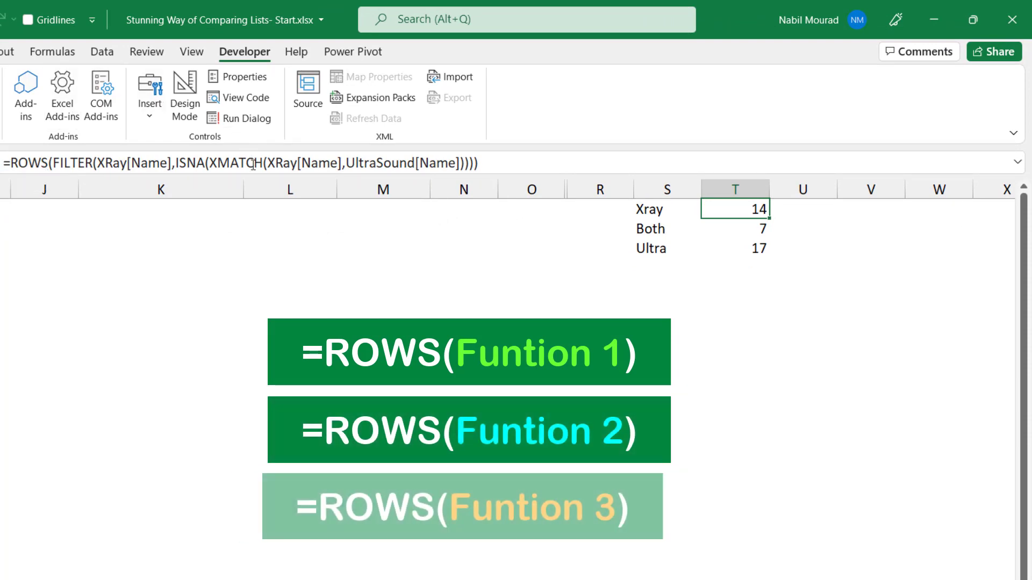
click(756, 247)
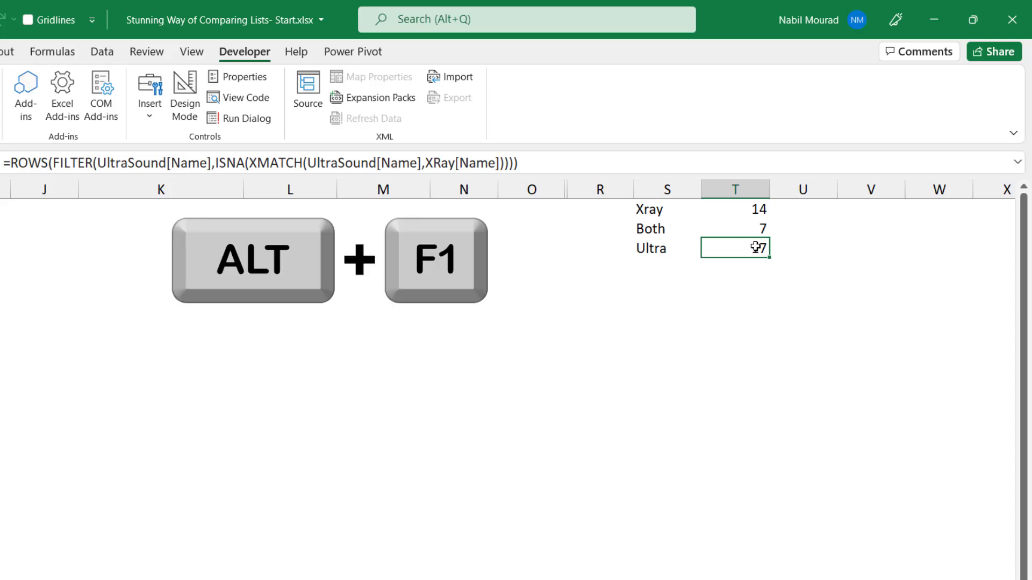
- Insert a default column chart of the Xray, Both and Ultra counts in S1:T3 and move it closer to the comparison list
key(alt+F1)
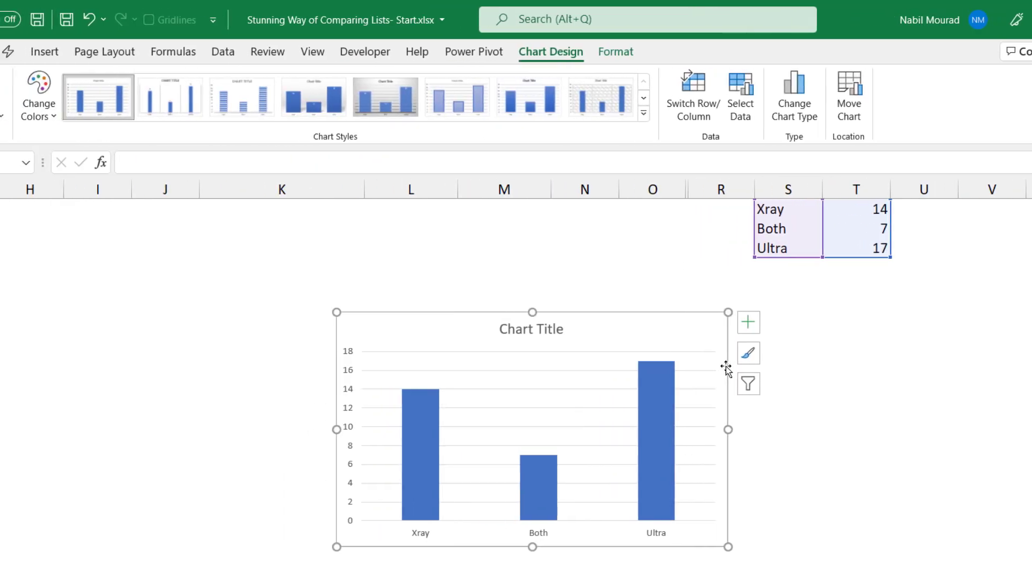
drag(725, 368, 392, 329)
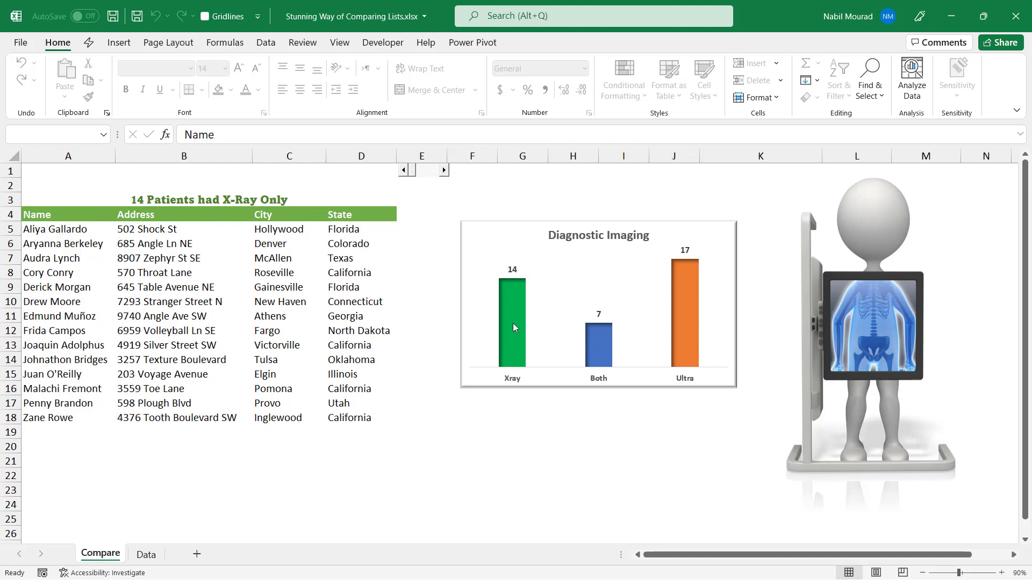
- Step the finished Compare sheet's scroll bar forward from X-Ray Only through Both to Ultra-Sound Only
click(444, 171)
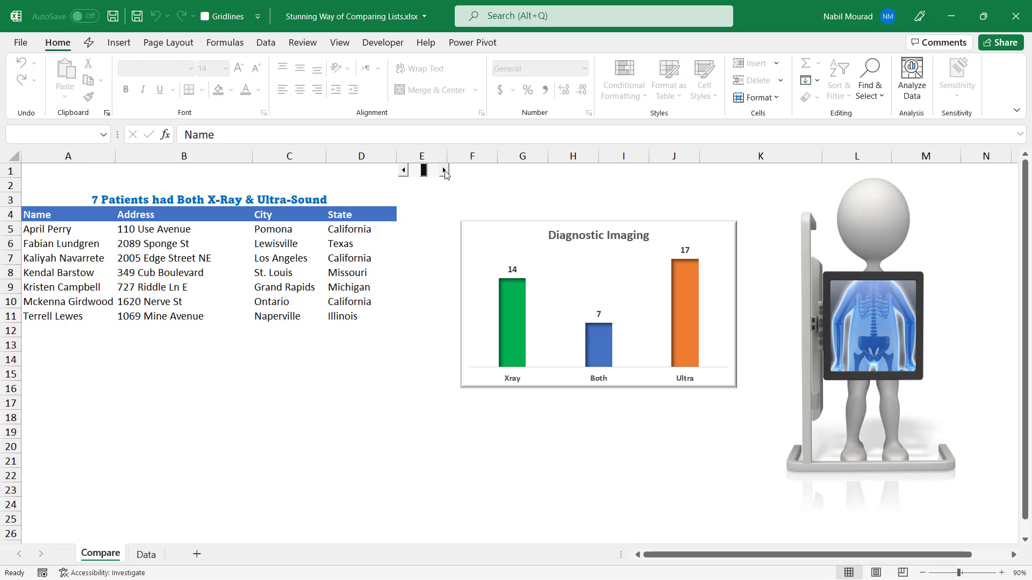
click(444, 171)
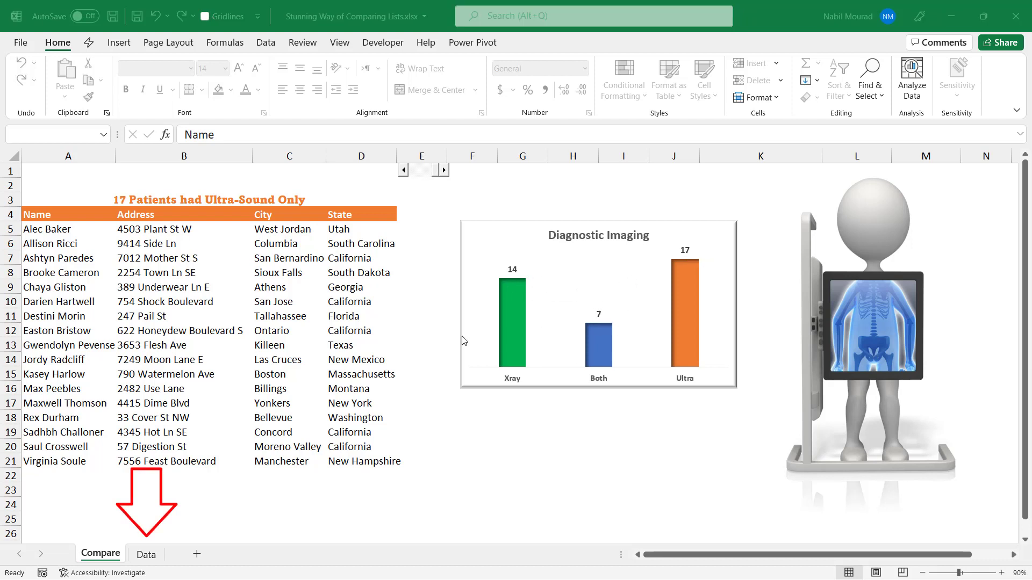
- On the Data sheet, move the block of extra records starting at A40 up to A24, directly beneath the X-Ray table
click(146, 555)
scroll(154, 506, down, 6)
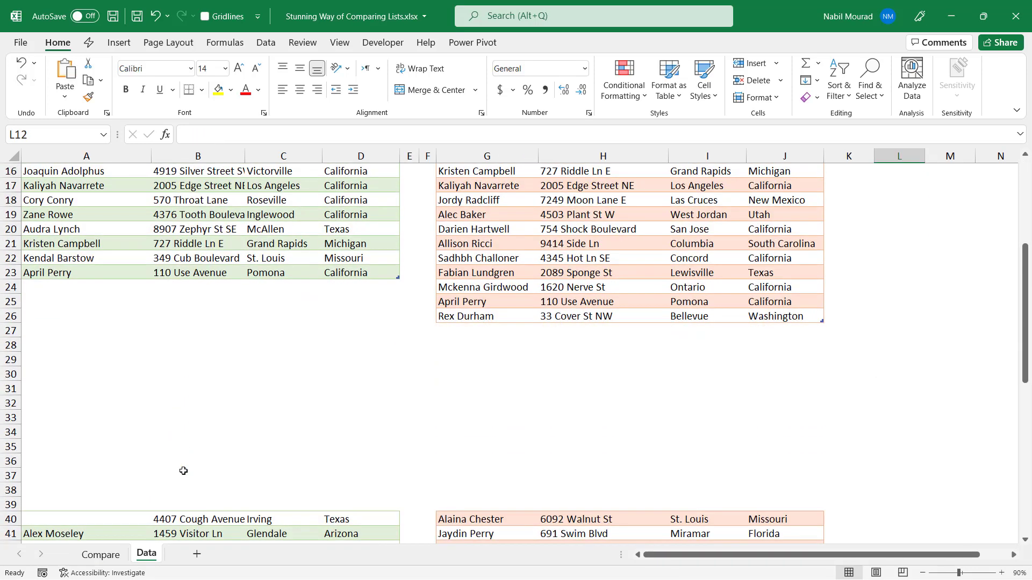
click(111, 478)
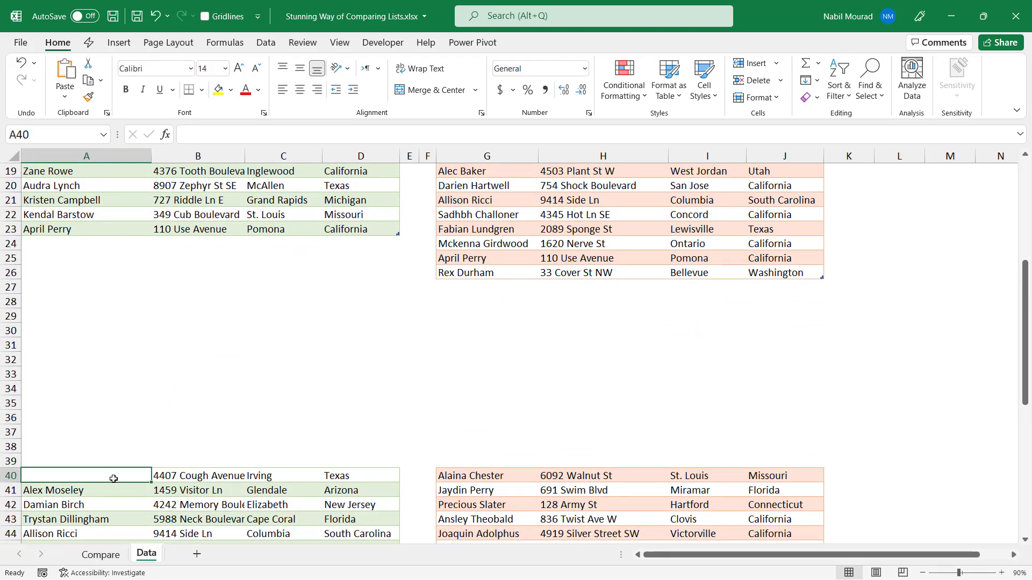
key(ctrl+asterisk)
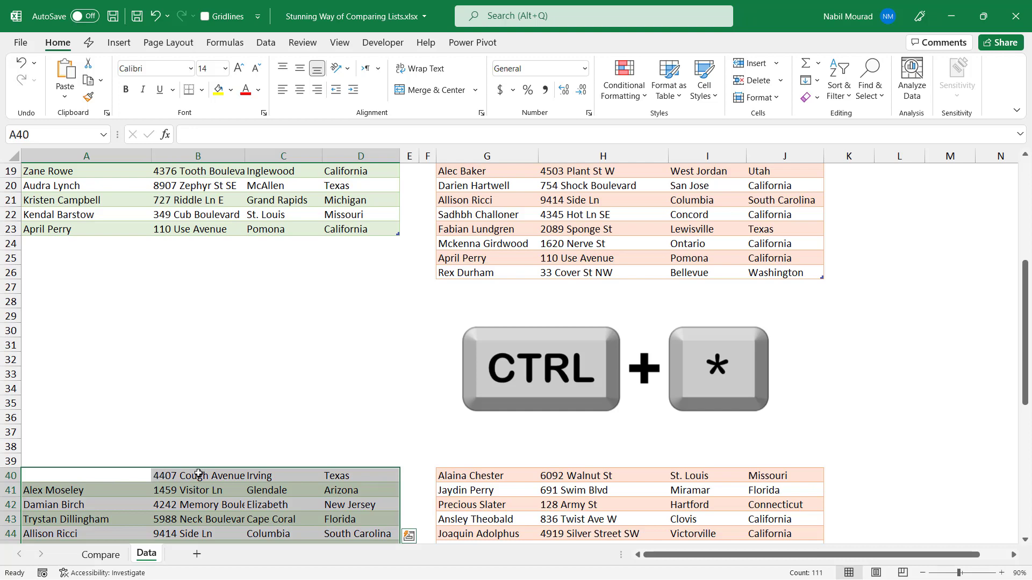
drag(203, 469, 198, 243)
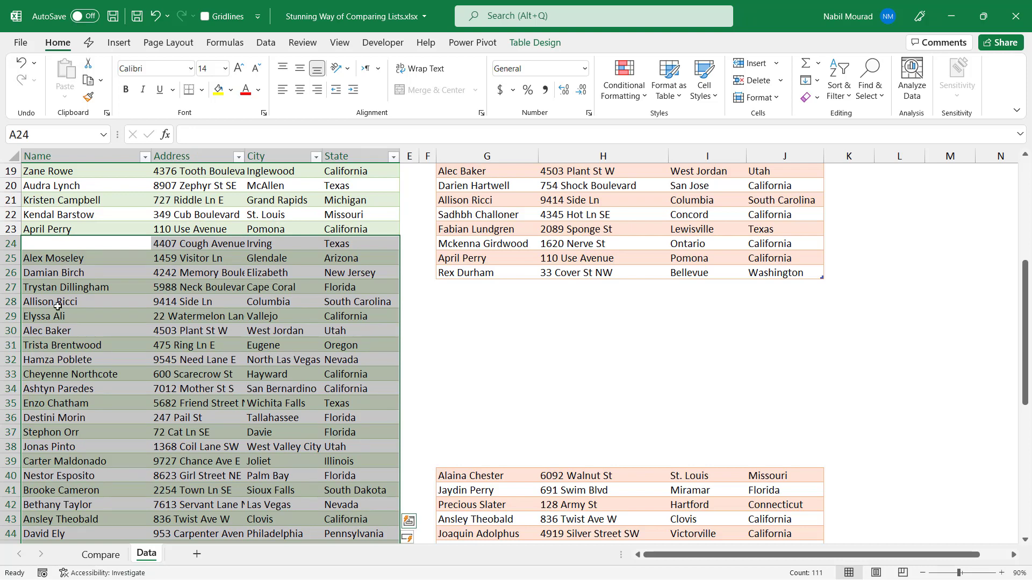
- Move the block of extra records starting at G40 up to G27, directly beneath the Ultra-Sound table
click(465, 474)
key(ctrl+a)
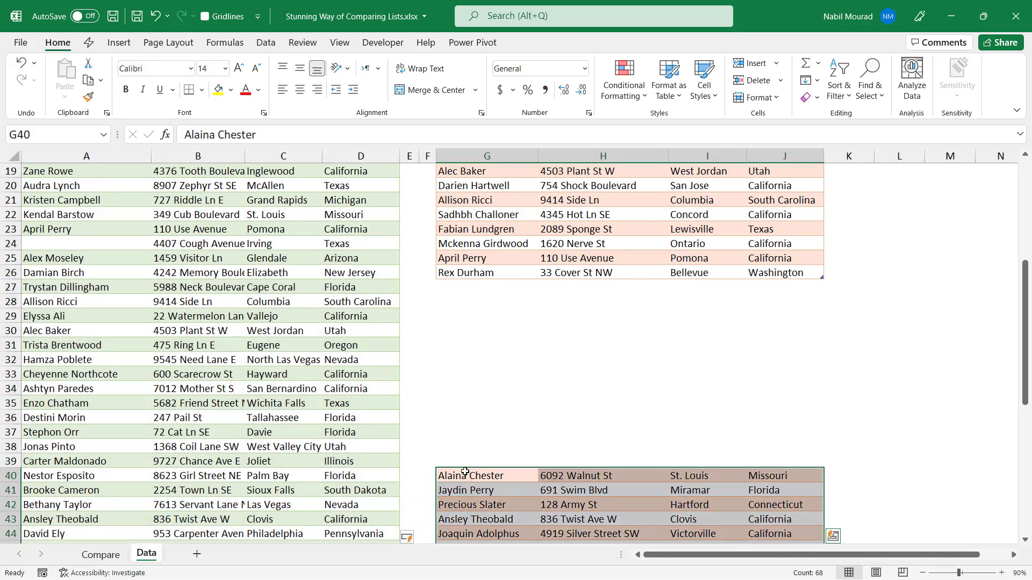
drag(477, 469, 492, 293)
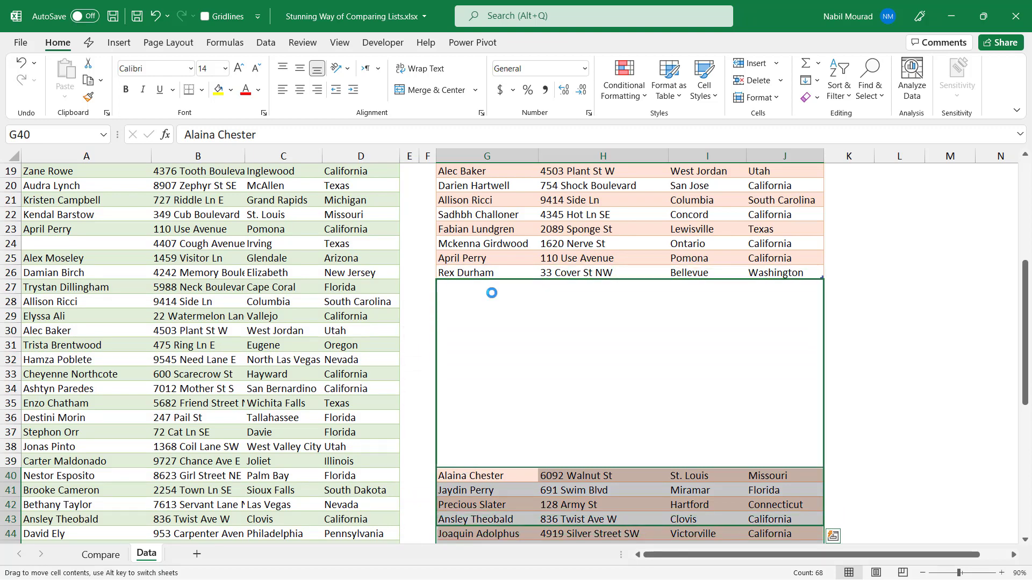
- Return to the Compare sheet and check the updated lists and chart, stepping the scroll bar back through Both to X-Ray Only
click(101, 557)
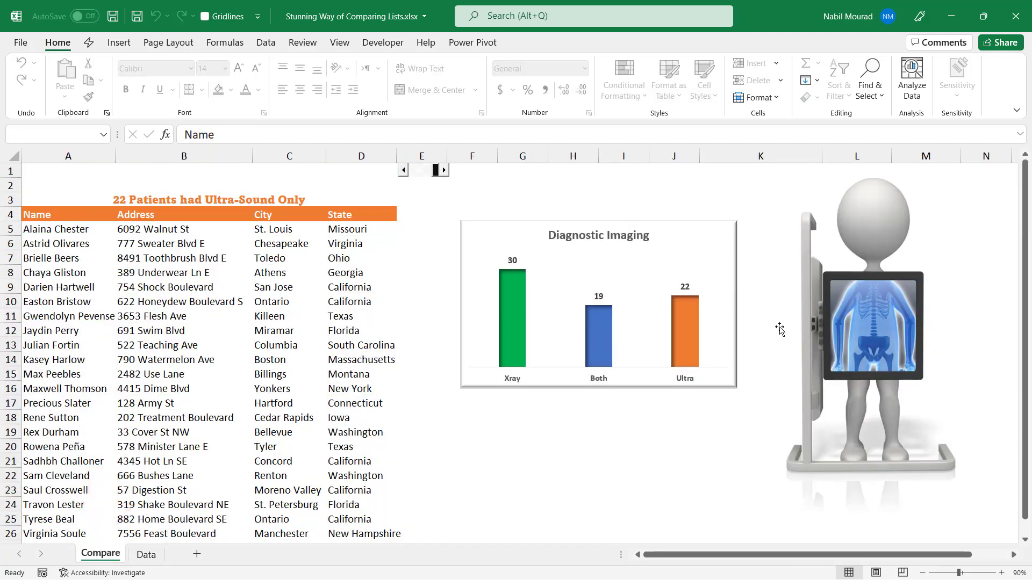
click(403, 171)
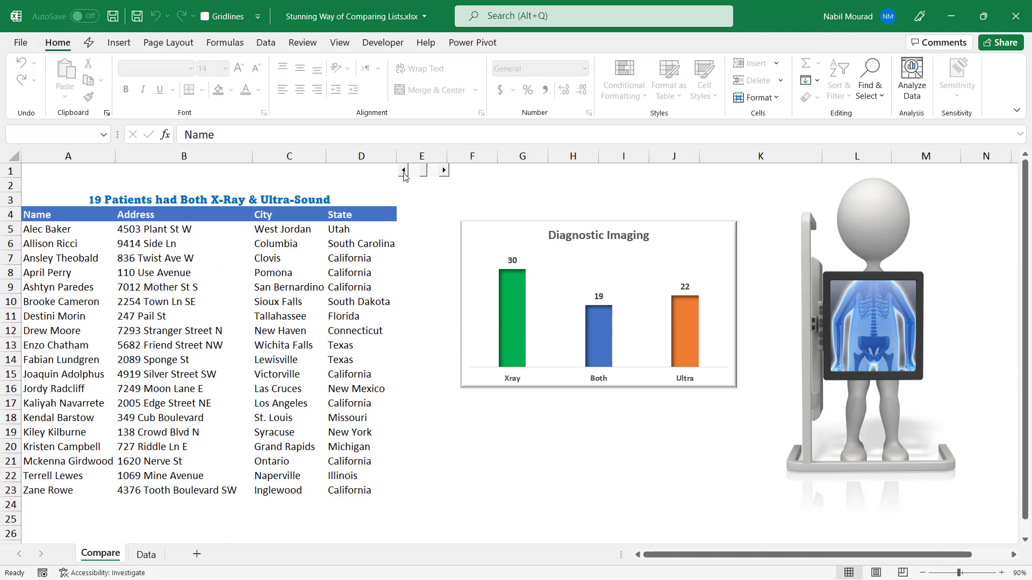
click(403, 171)
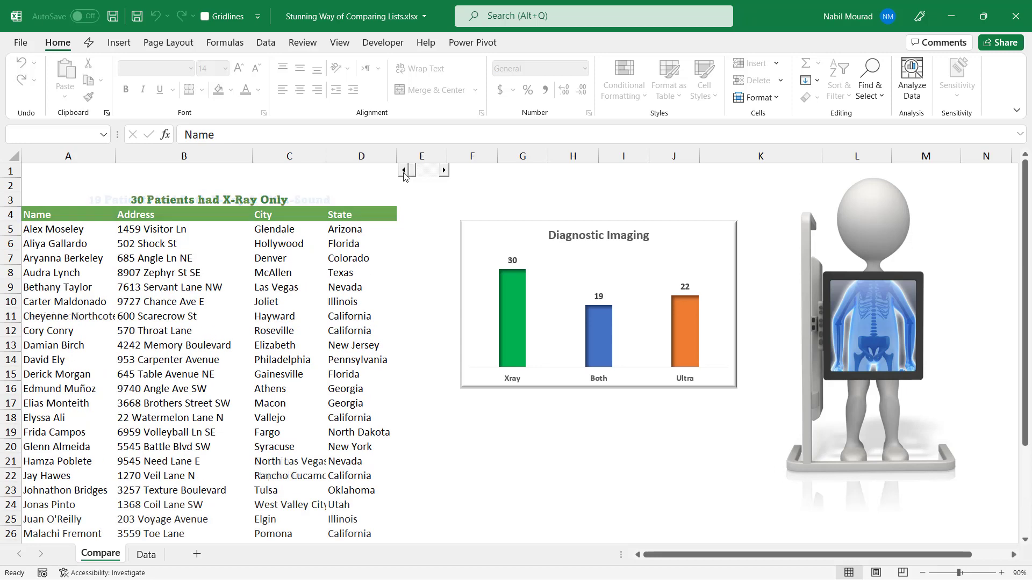